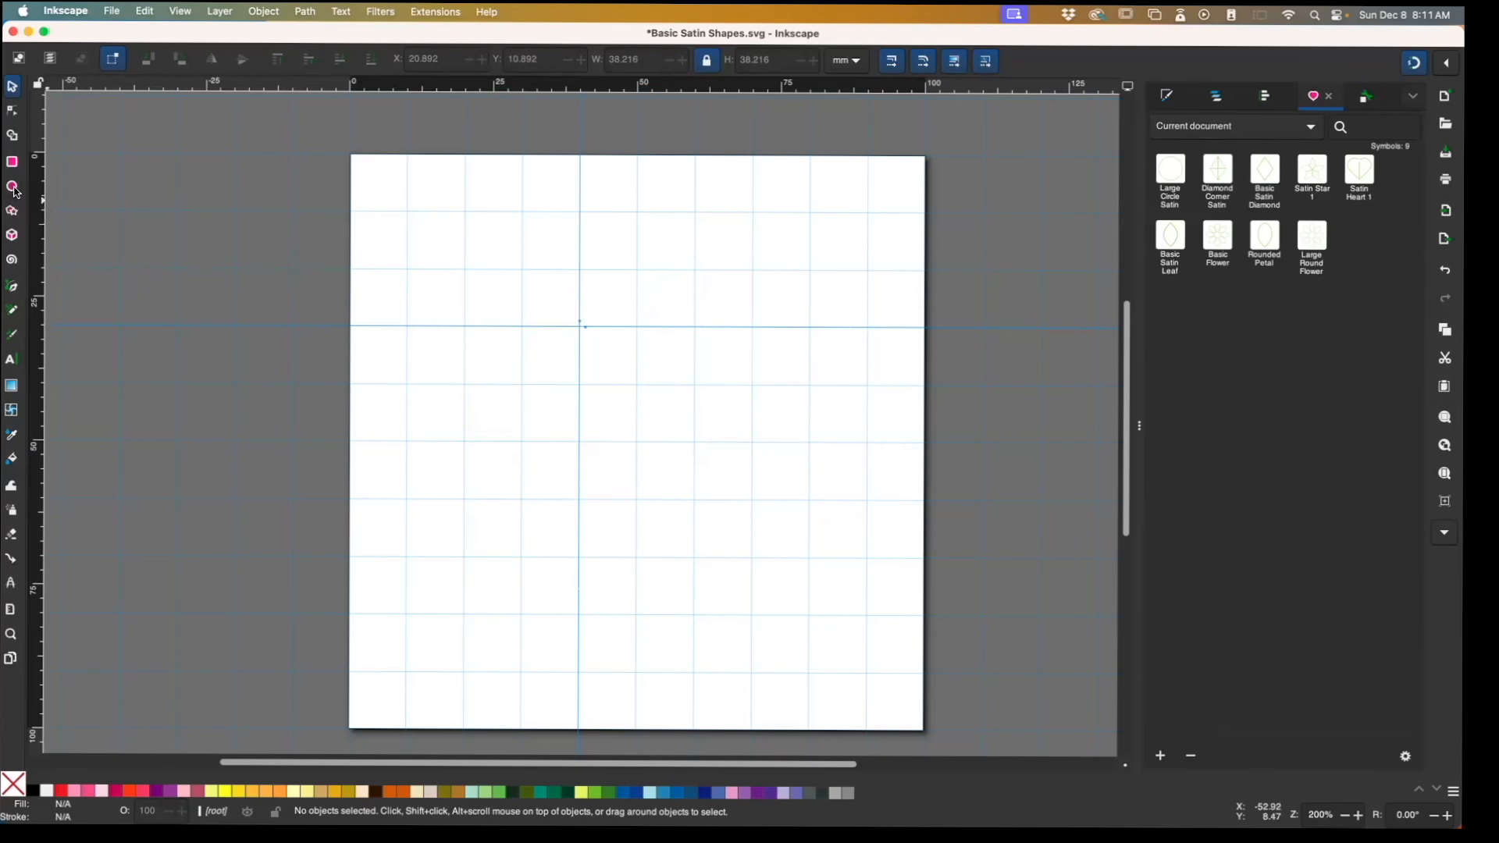
Draw a 30 mm diameter circle from the guide intersection and a concentric 10 mm circle inside it
drag(579, 326, 751, 499)
drag(639, 388, 693, 443)
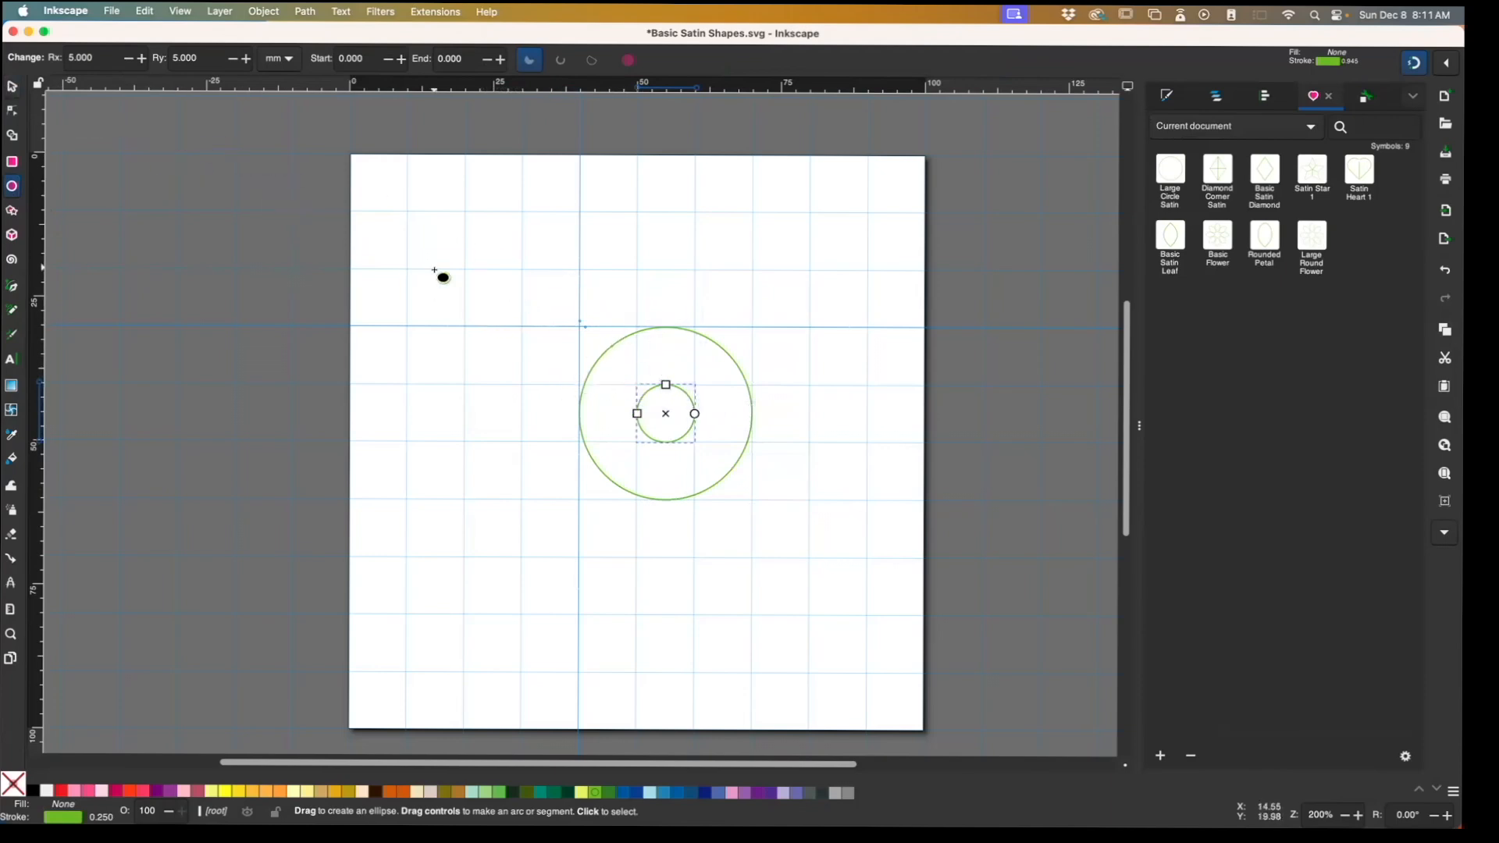
Fill both concentric circles with Lime Green
click(12, 87)
drag(544, 303, 847, 582)
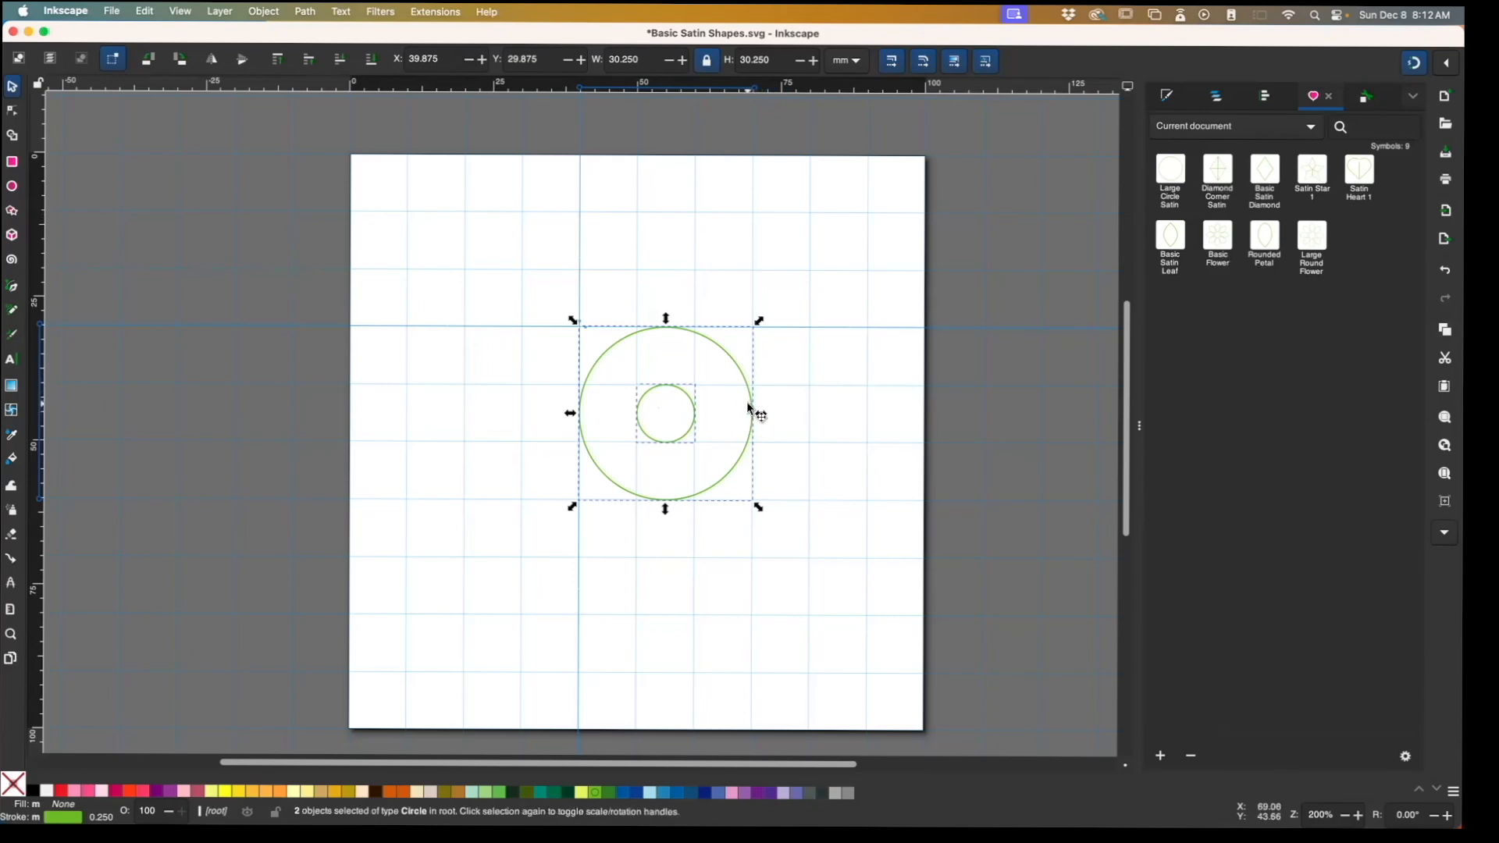
click(769, 366)
drag(482, 261, 804, 558)
click(595, 792)
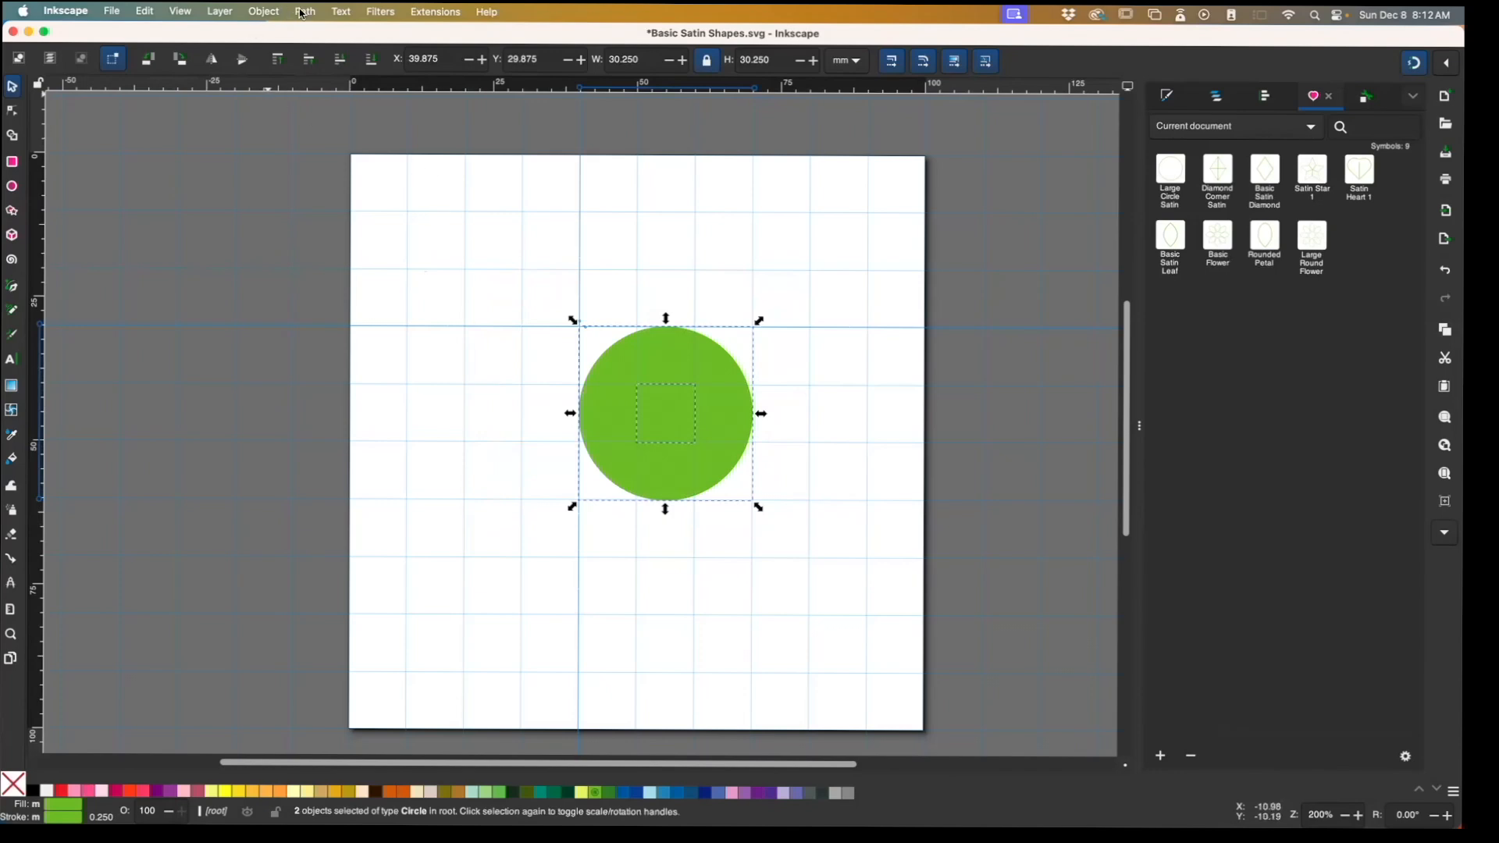
Subtract the small circle from the large one with Difference and place the ring at X 40, Y 30 mm
click(267, 10)
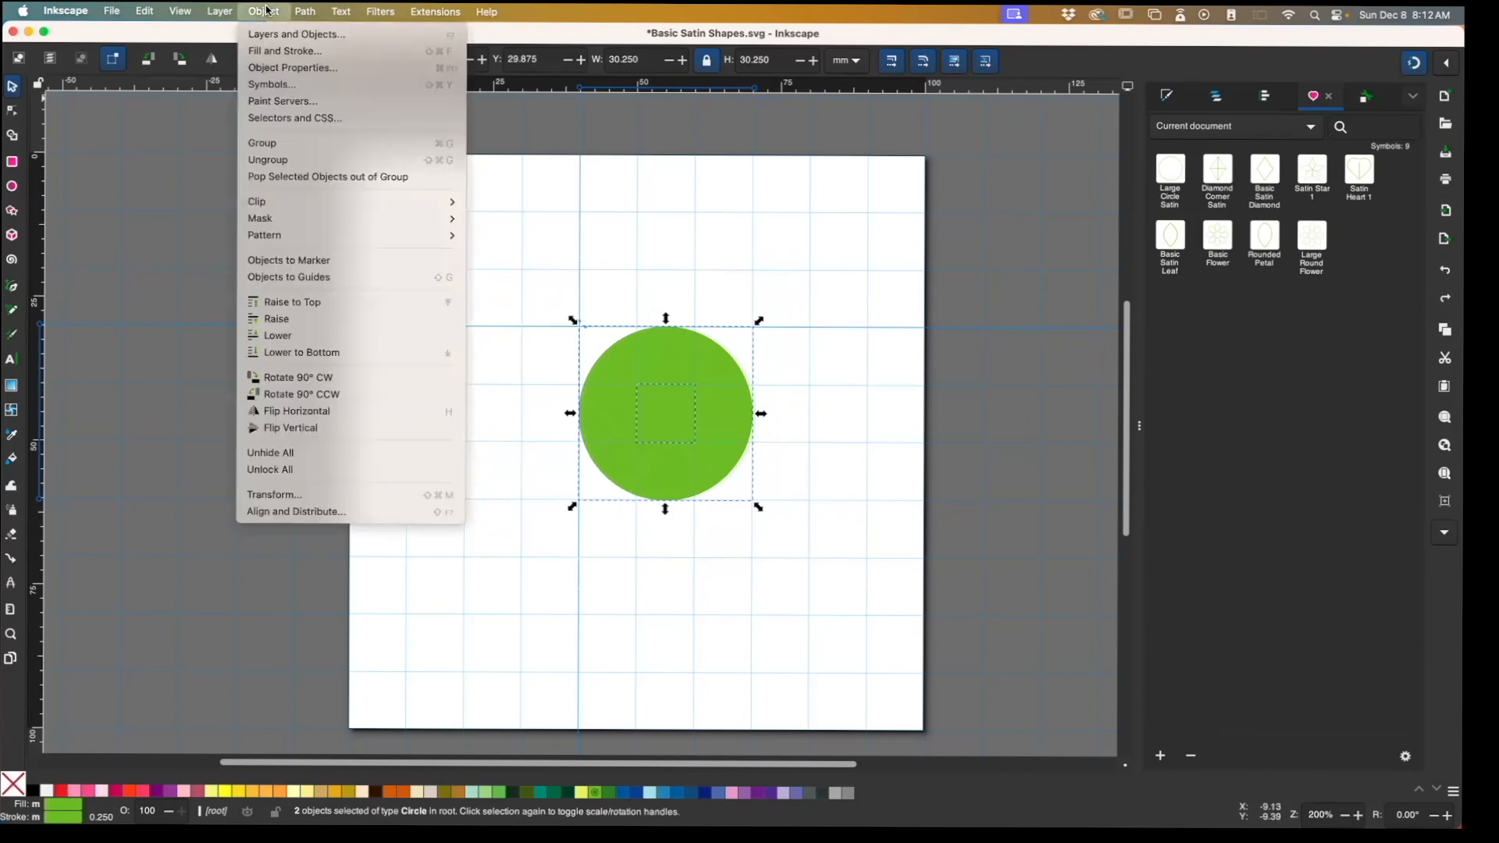
mouse_move(293, 10)
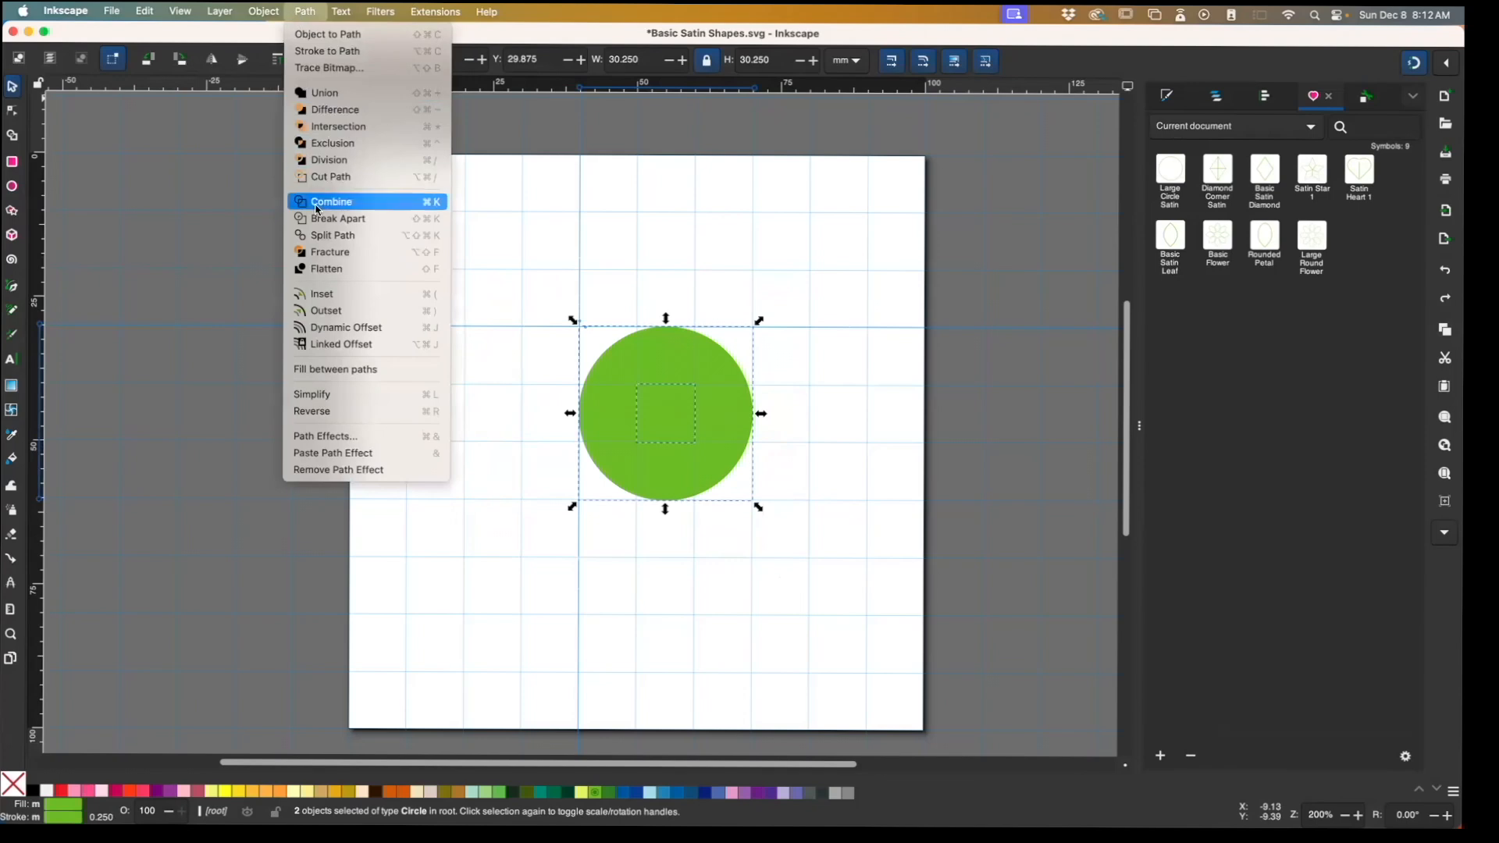
click(326, 112)
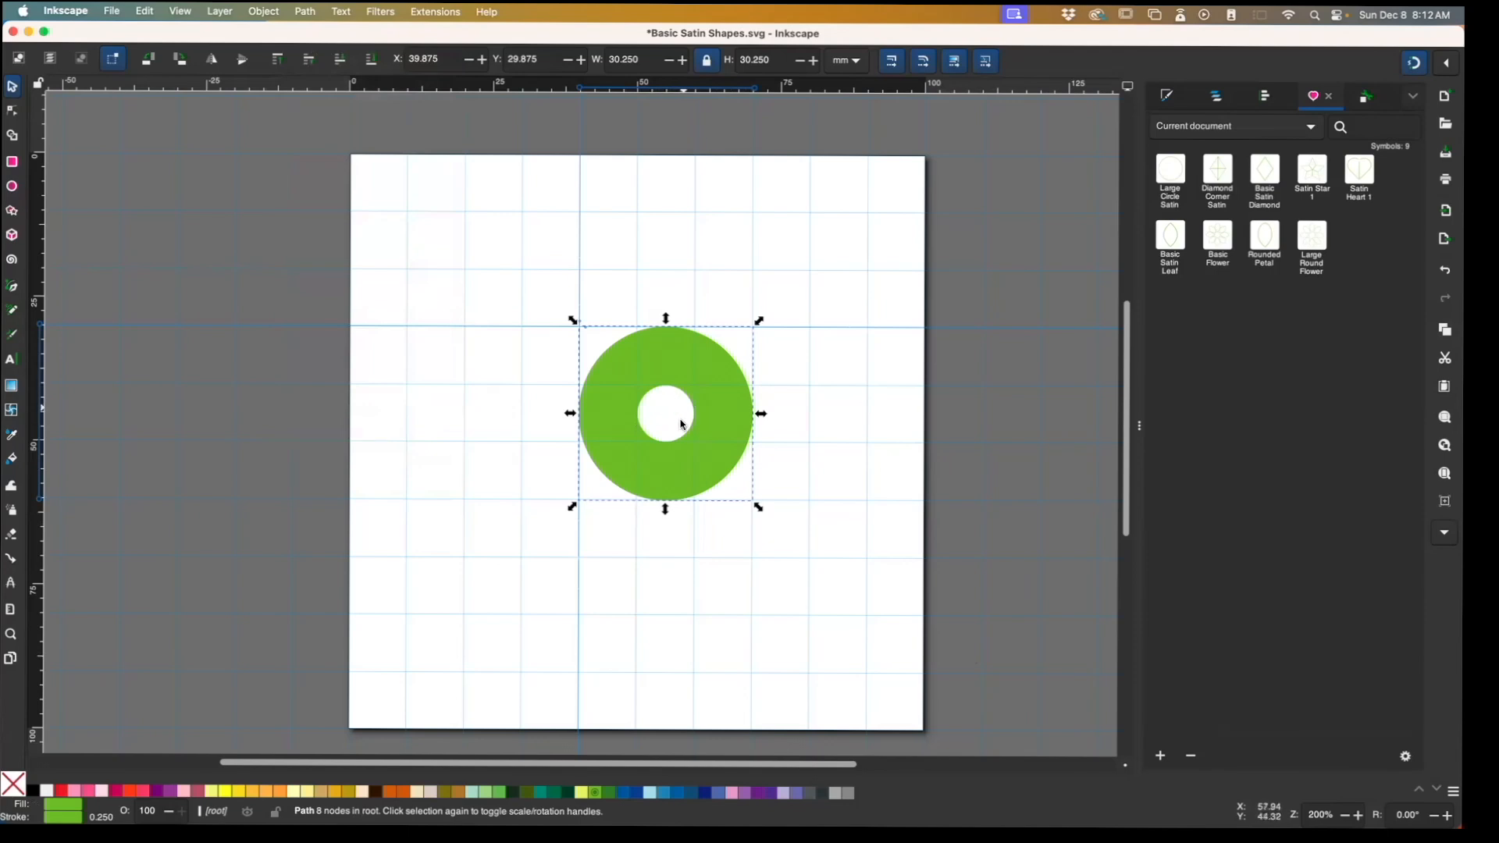
mouse_move(693, 378)
mouse_down()
mouse_move(694, 397)
mouse_move(695, 370)
mouse_move(689, 391)
mouse_move(637, 383)
mouse_move(664, 399)
mouse_move(693, 375)
mouse_up()
click(692, 370)
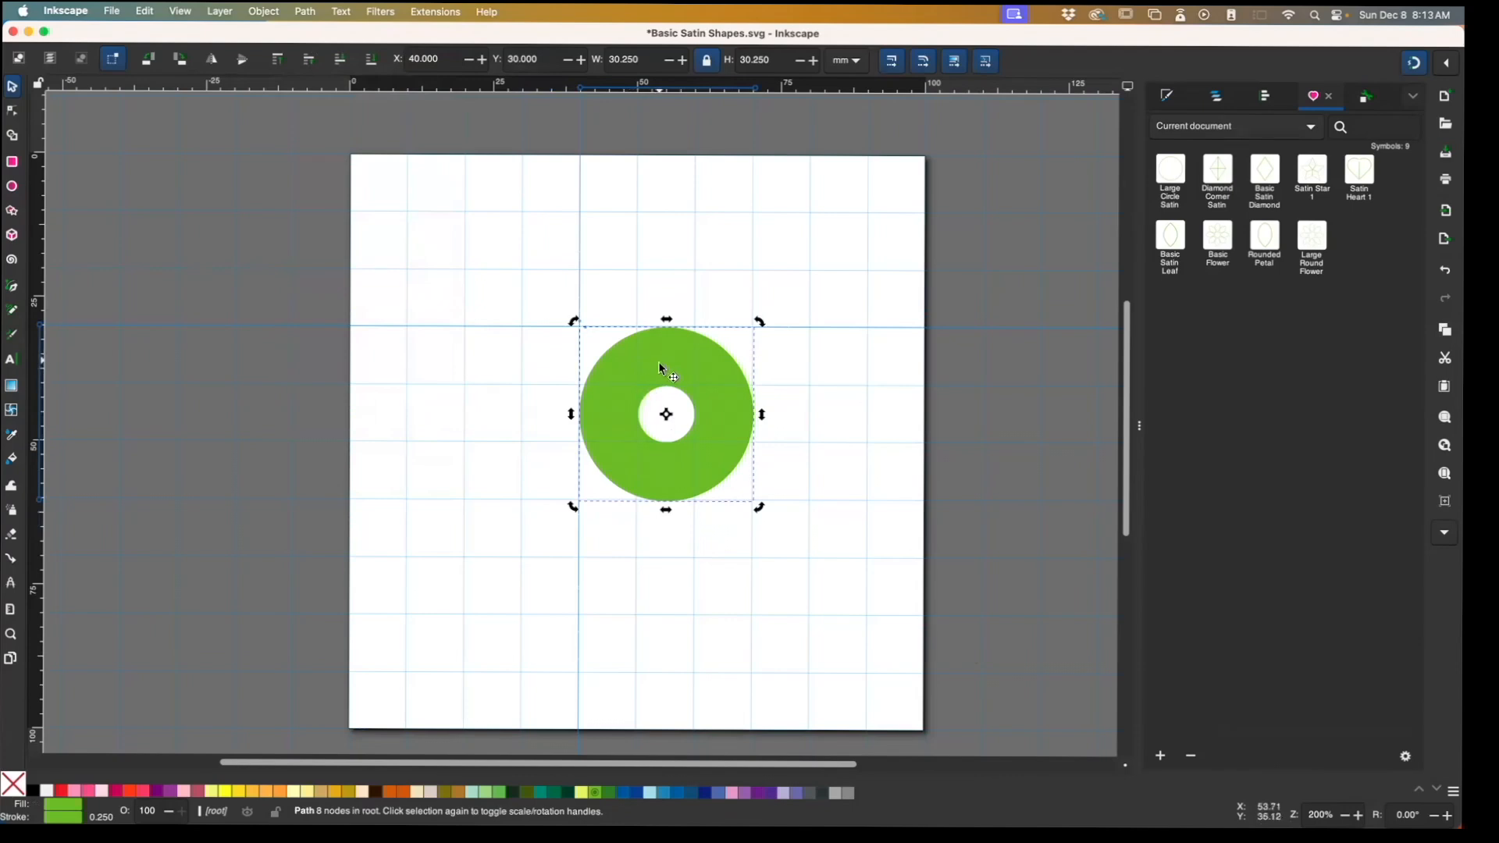
Break the ring's outer and inner paths at their topmost nodes and remove the ring's fill
key(n)
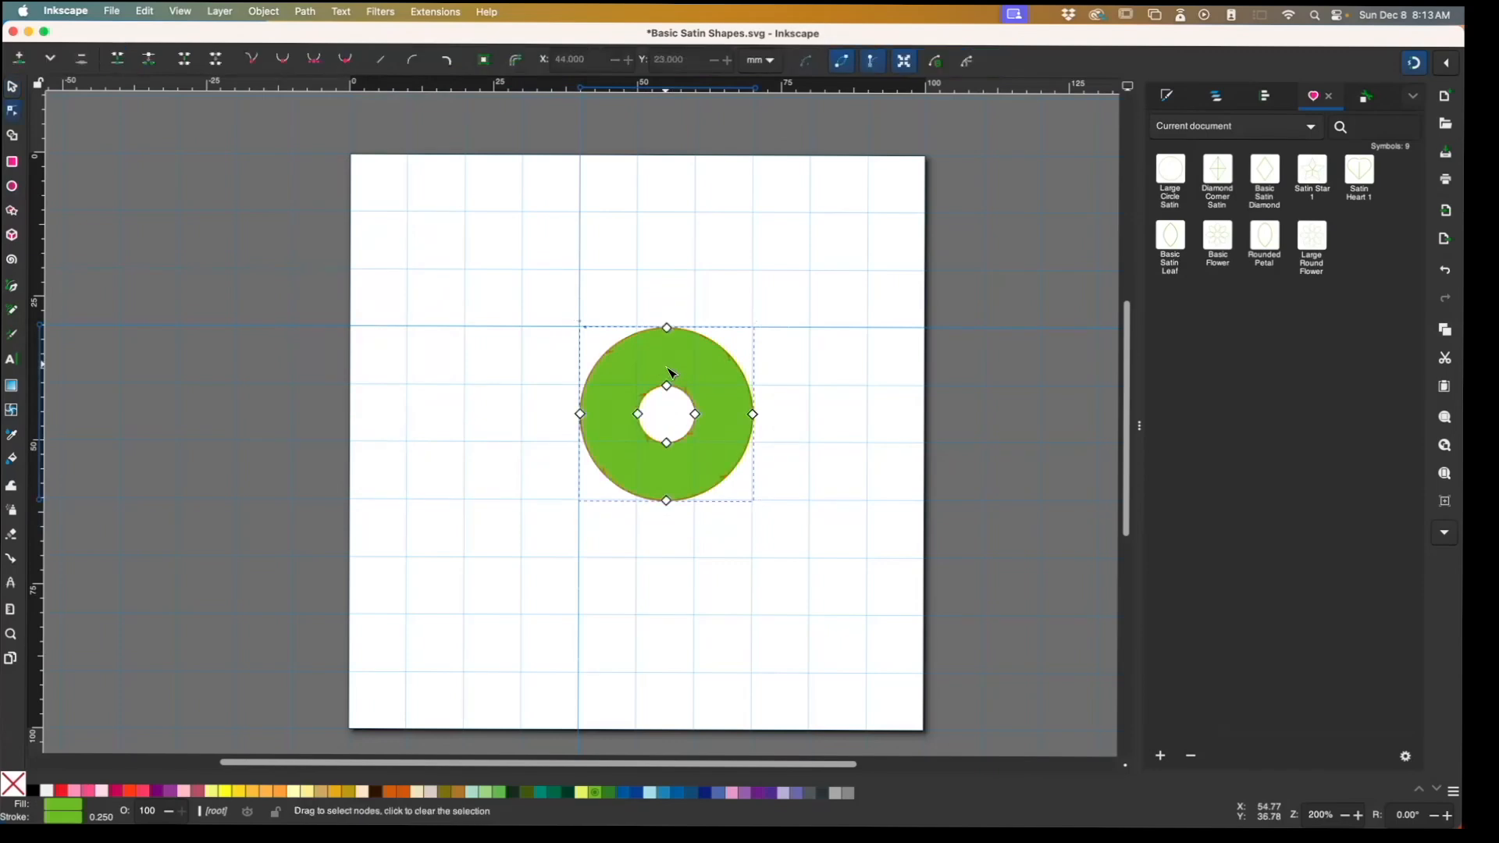
drag(654, 285, 690, 418)
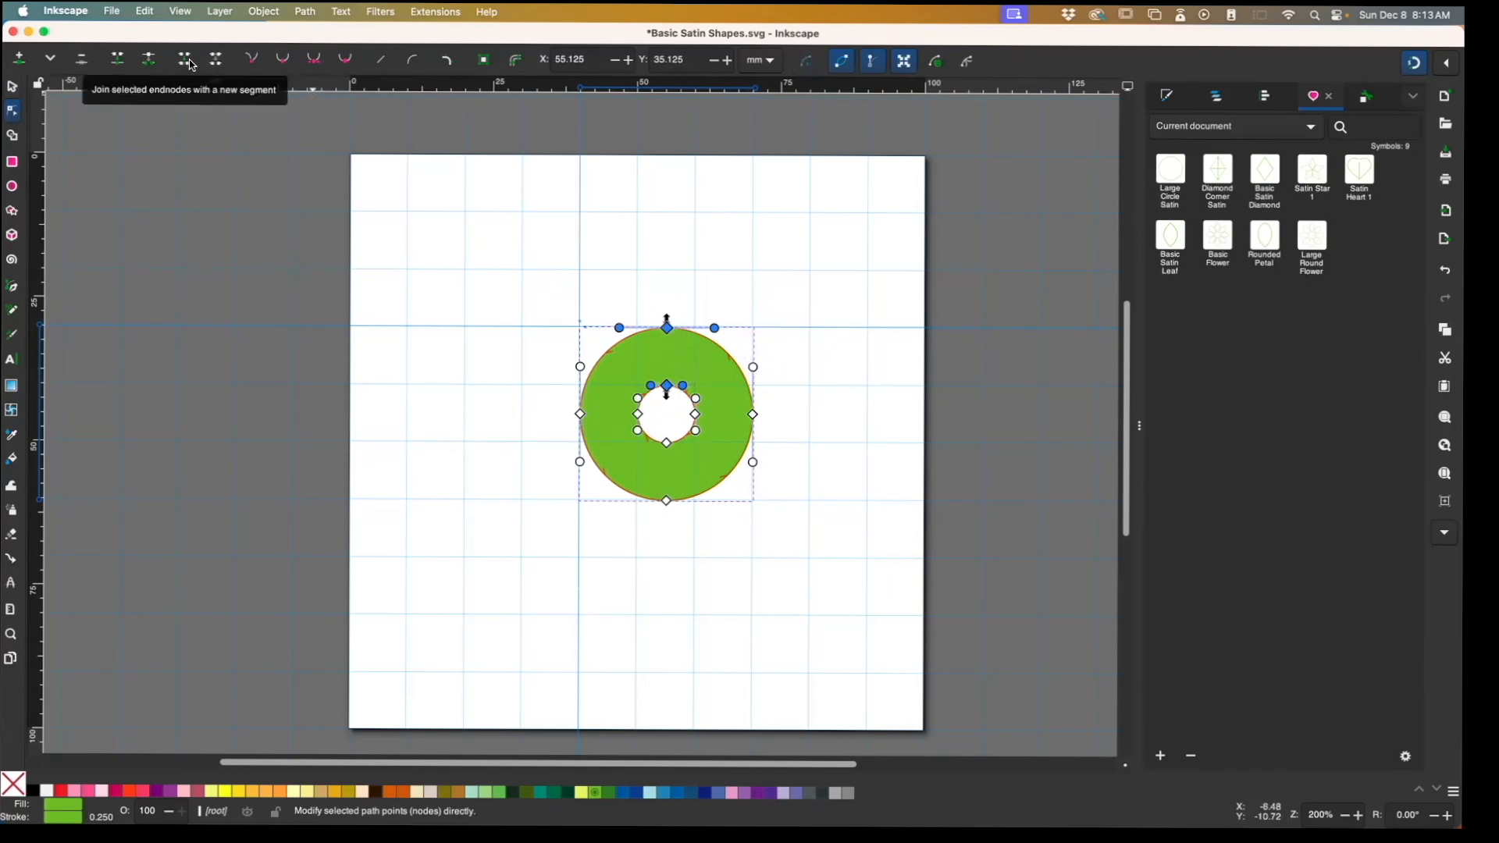
click(149, 58)
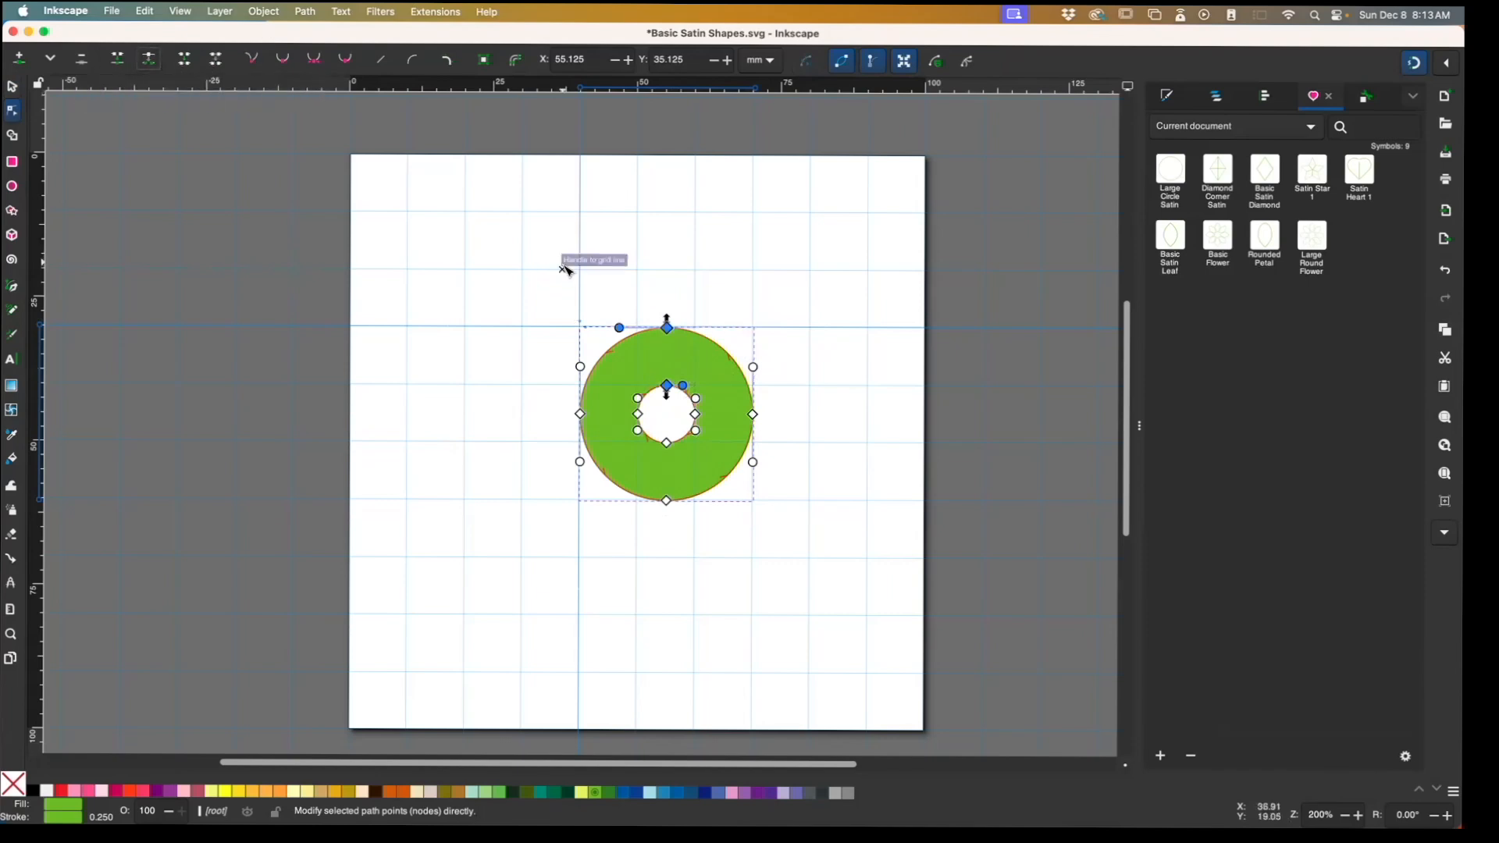
click(775, 323)
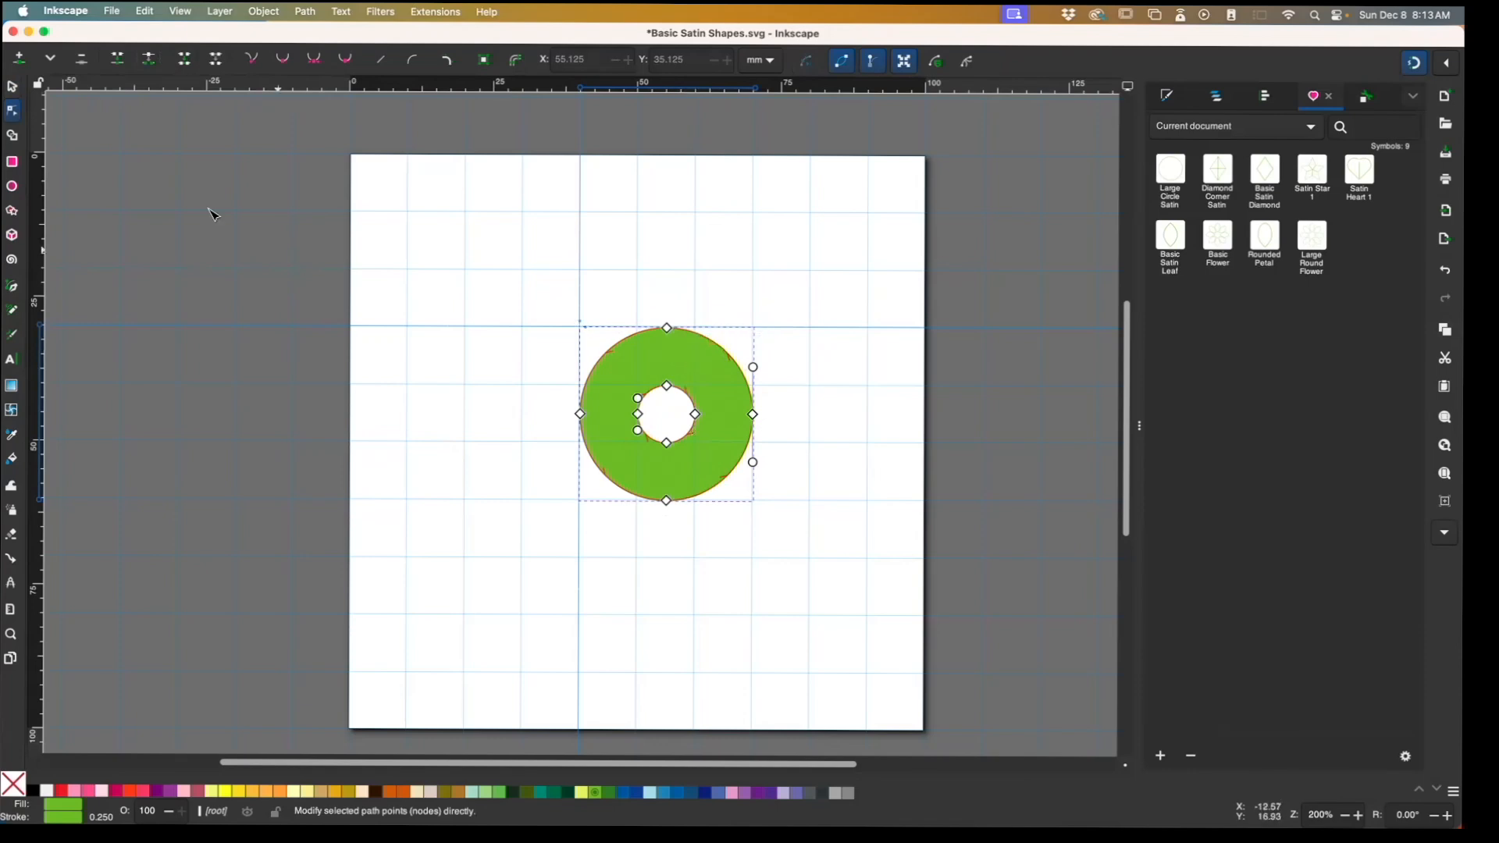
click(12, 87)
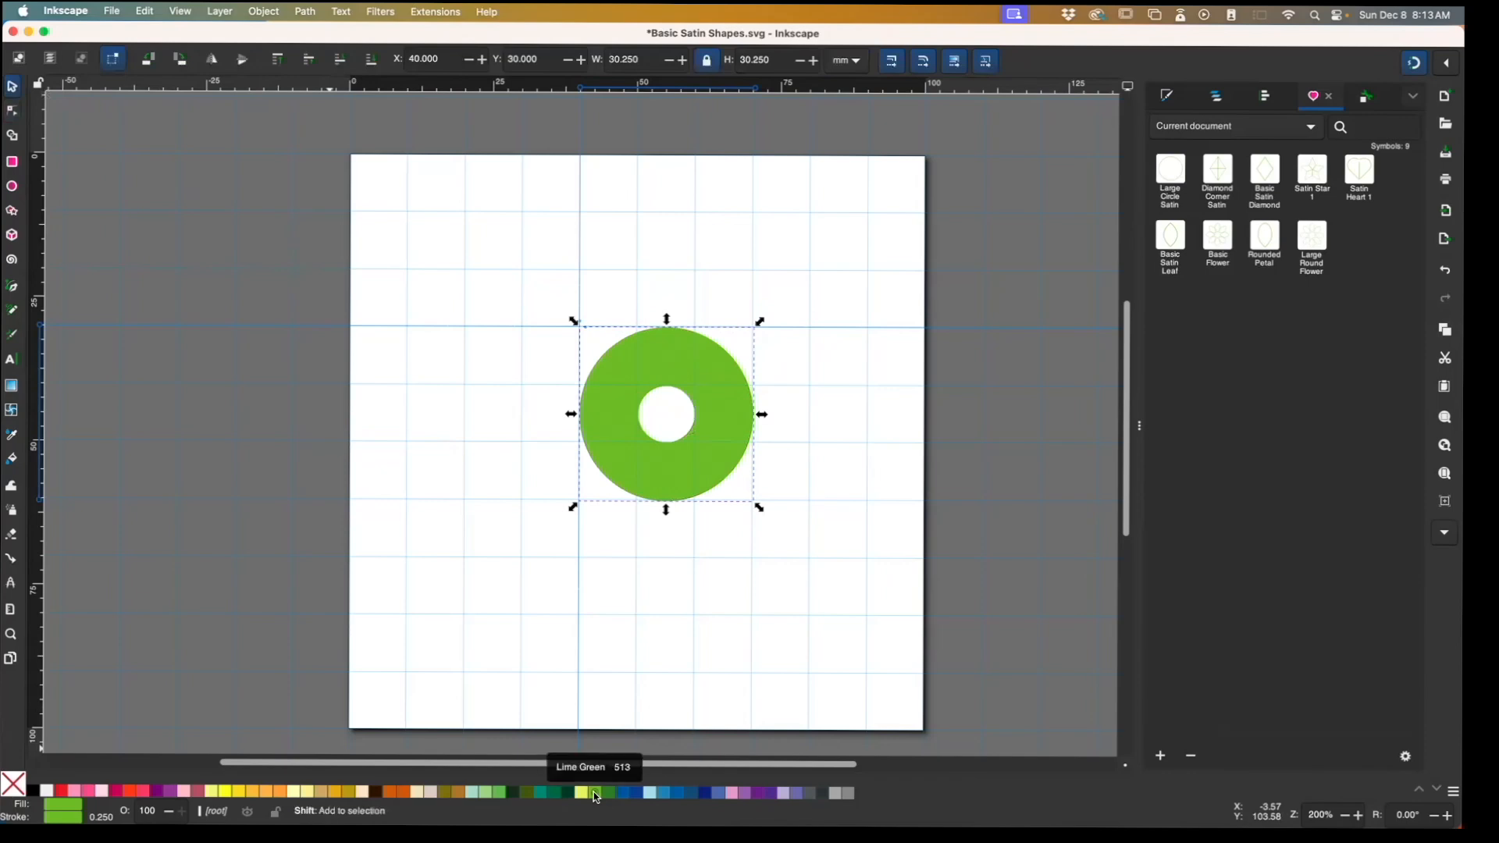
click(8, 782)
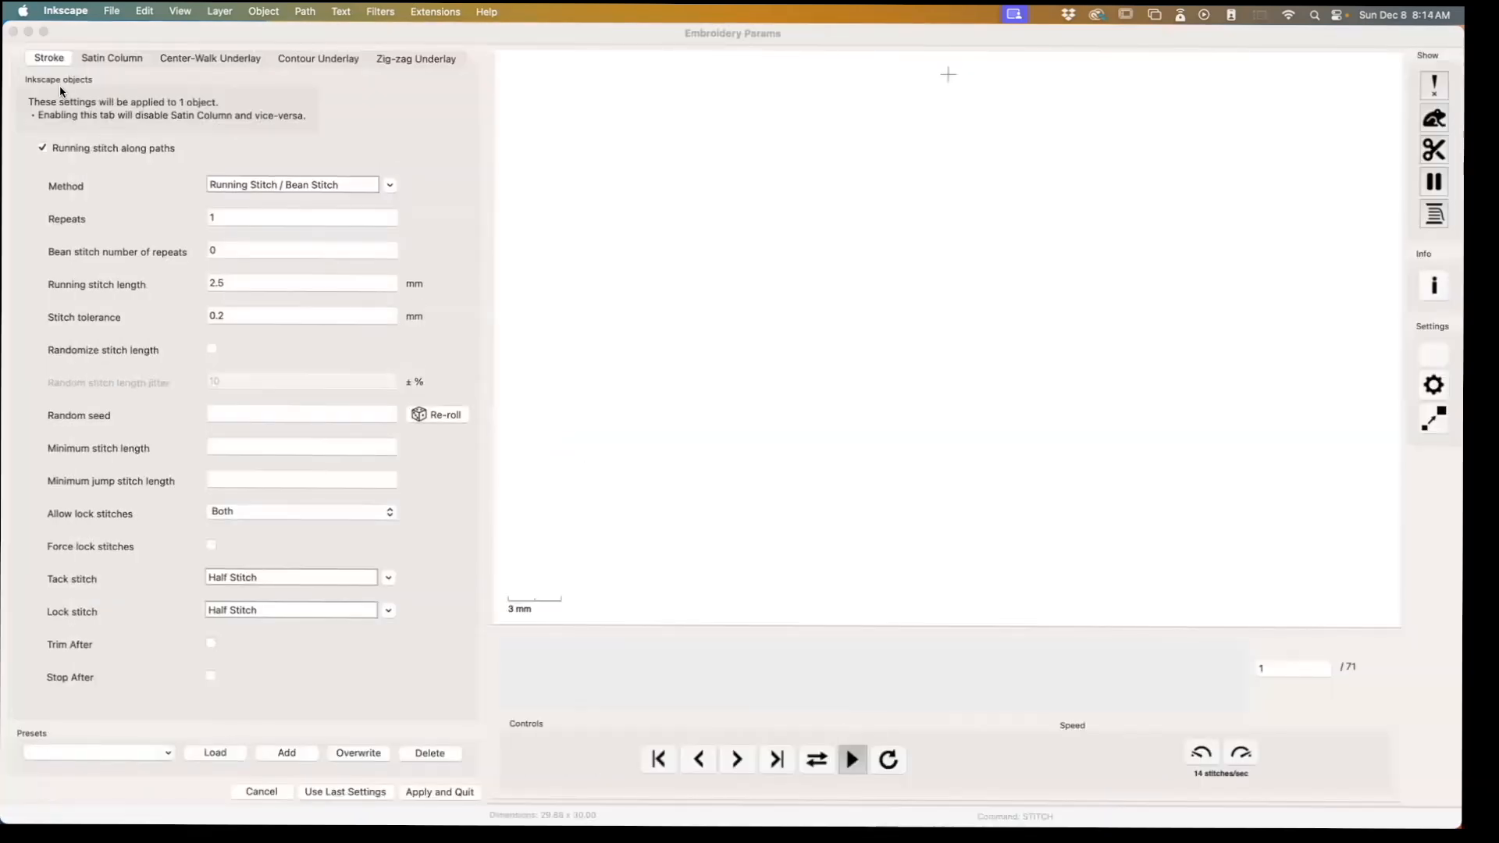
Turn off running stitch in the ring's embroidery params, use the custom satin column instead, and apply the settings
click(43, 149)
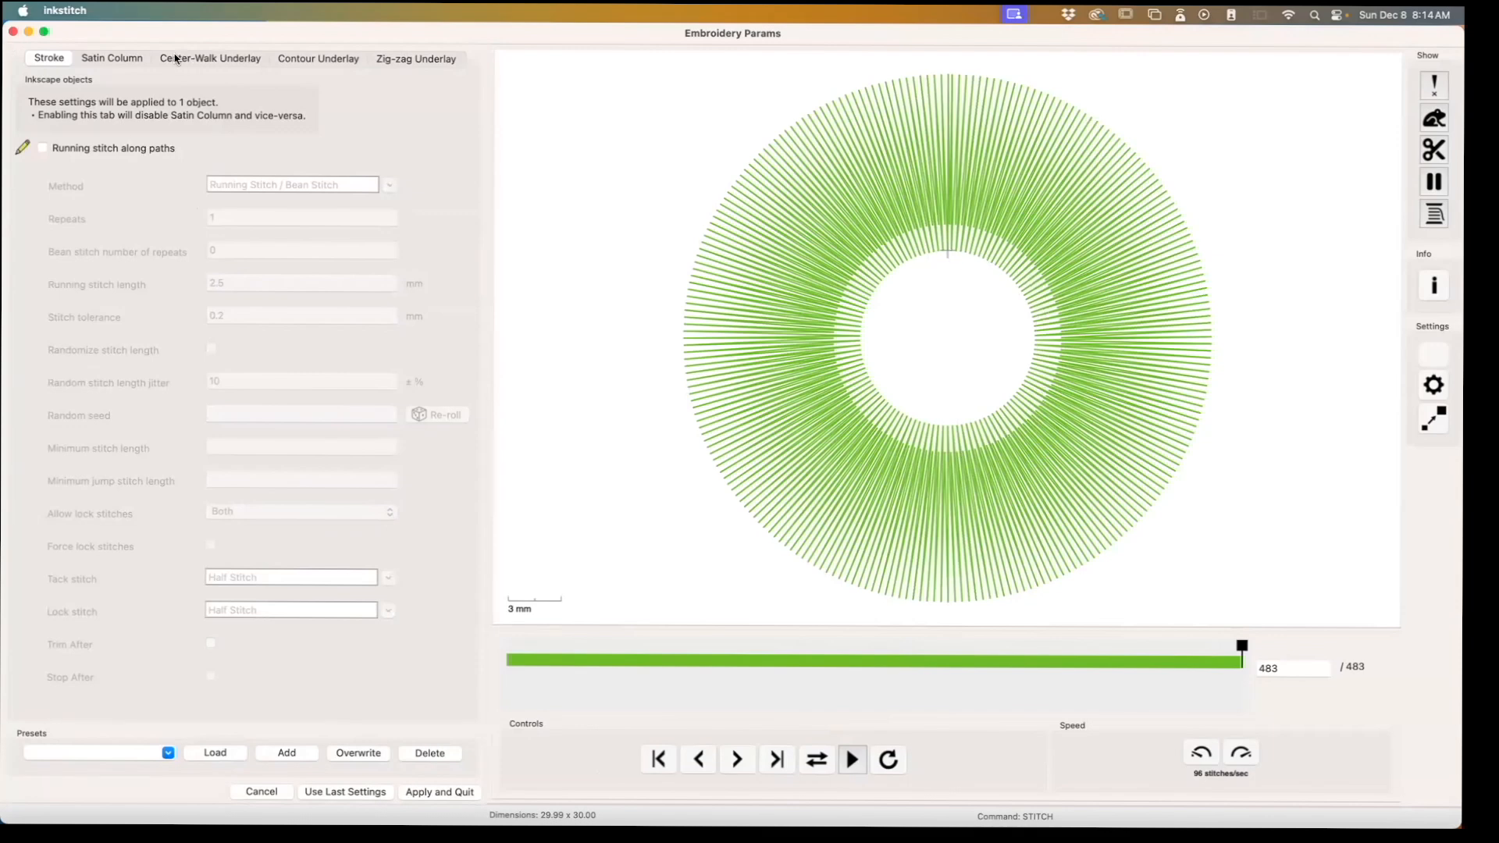
click(105, 56)
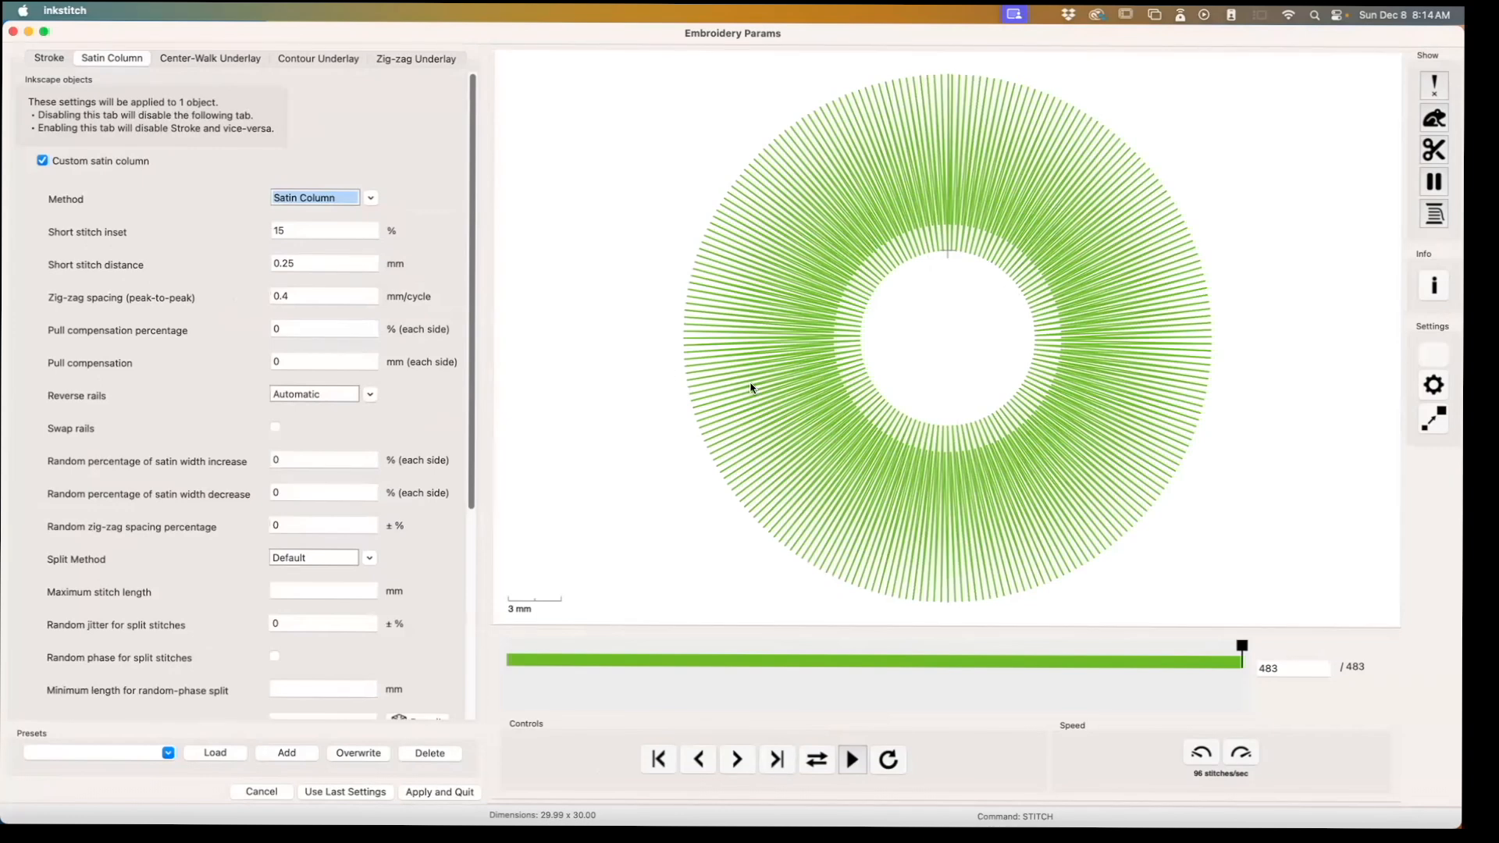
click(328, 264)
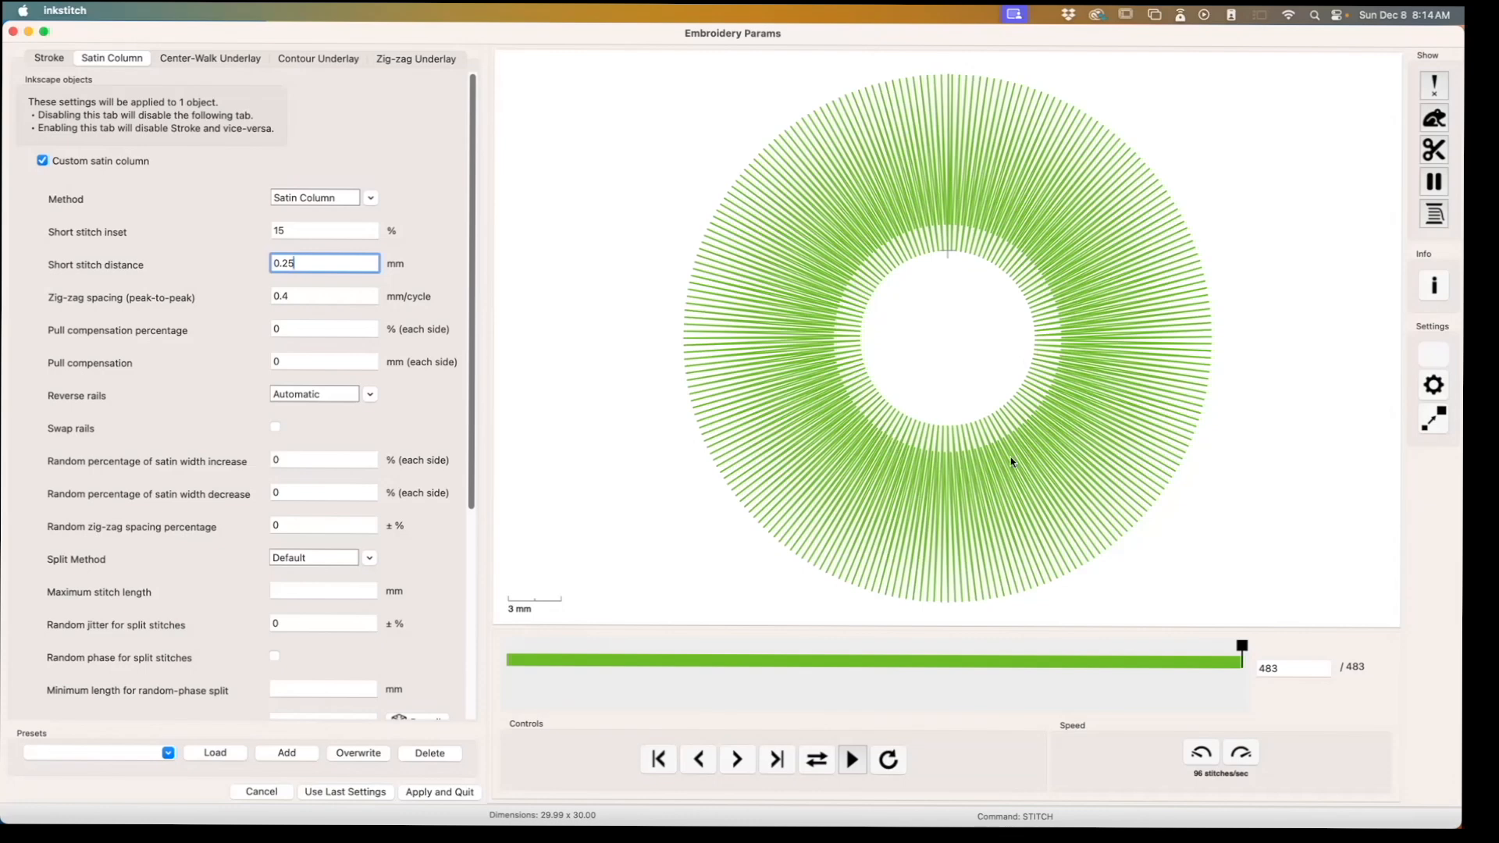
click(436, 793)
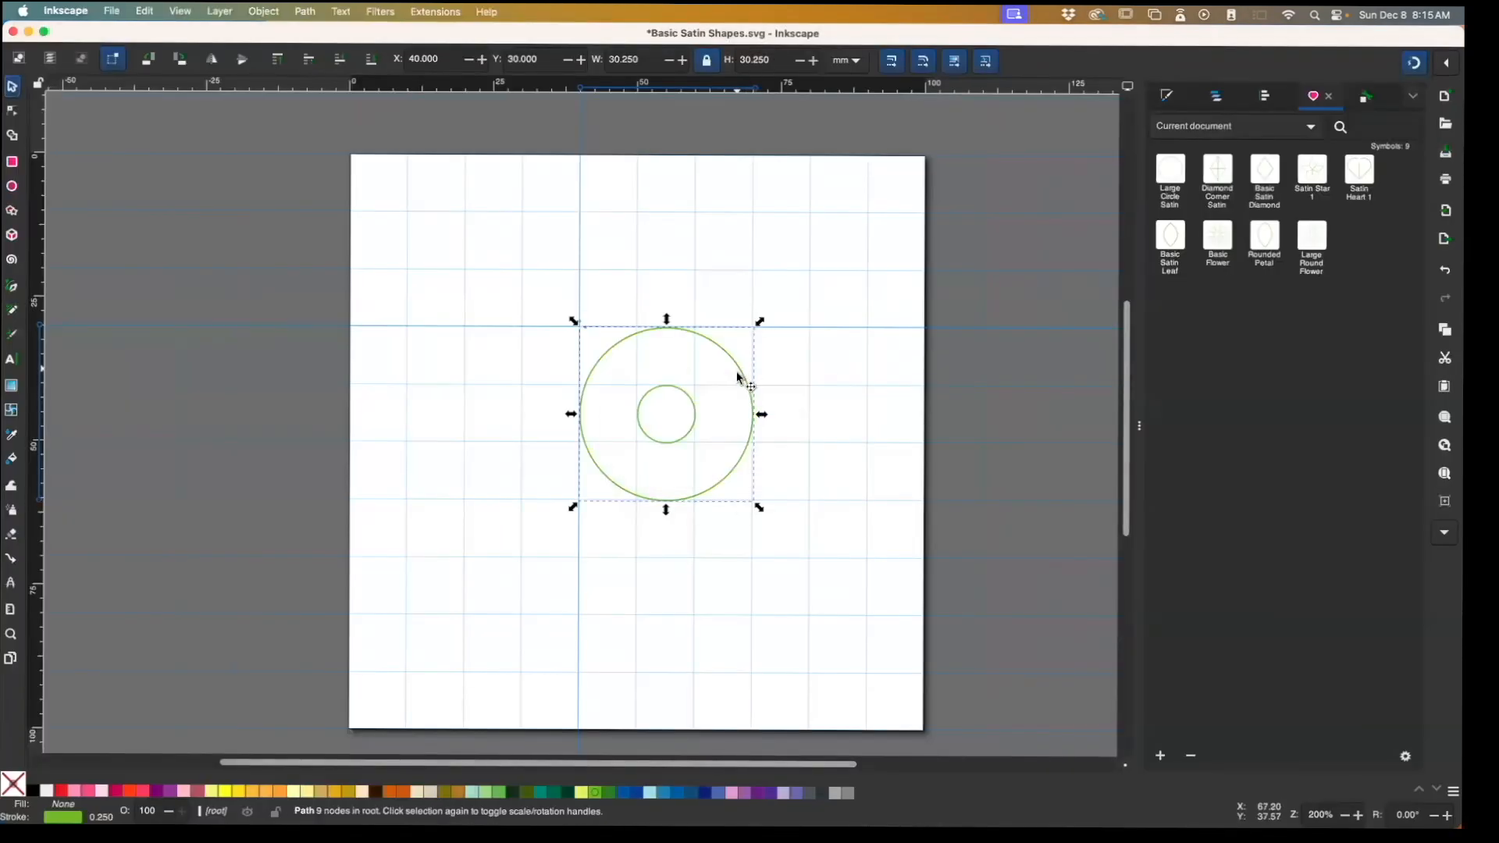
Nudge the ring to X 39.75 mm, set its object ID to "10mm satin donut" and its label to "Donut"
drag(742, 374, 720, 349)
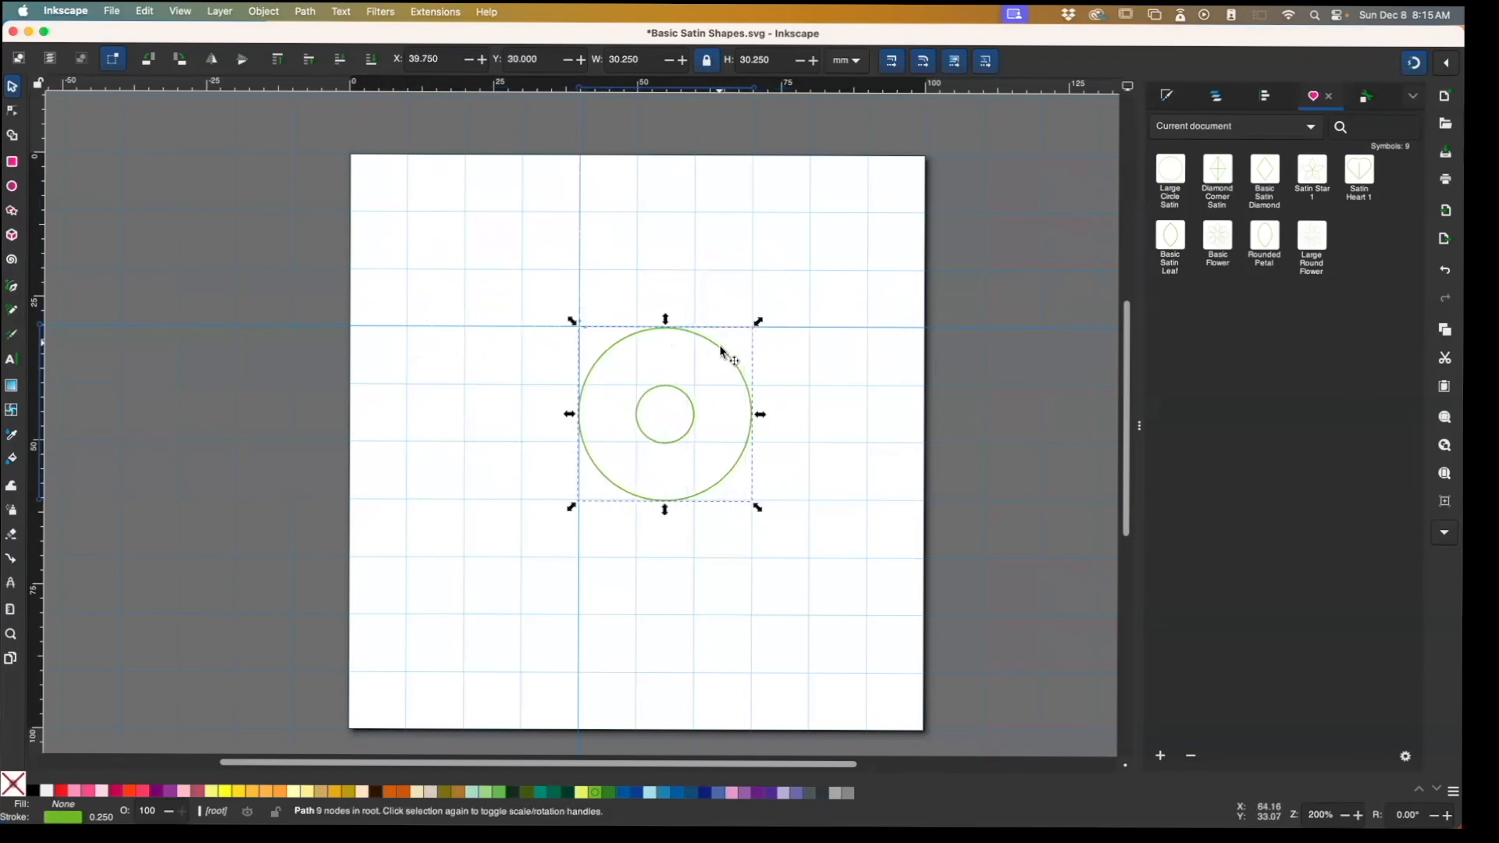
click(1360, 96)
double_click(1265, 271)
text(10mm satin donut)
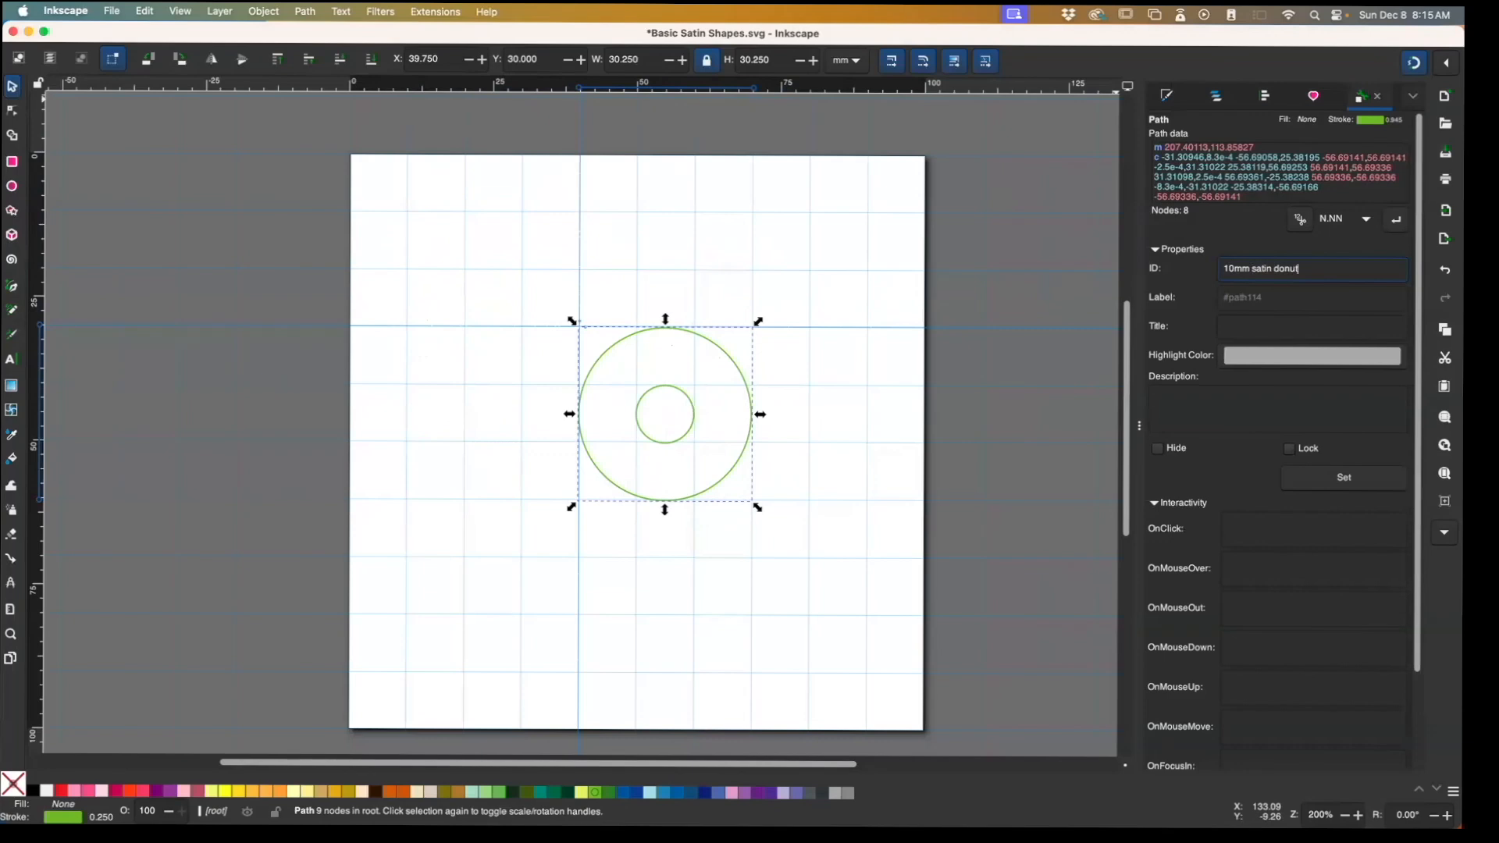
key(Tab)
text(Donut)
click(1345, 478)
Add the donut to the current document's symbols and delete it from the page
click(1315, 97)
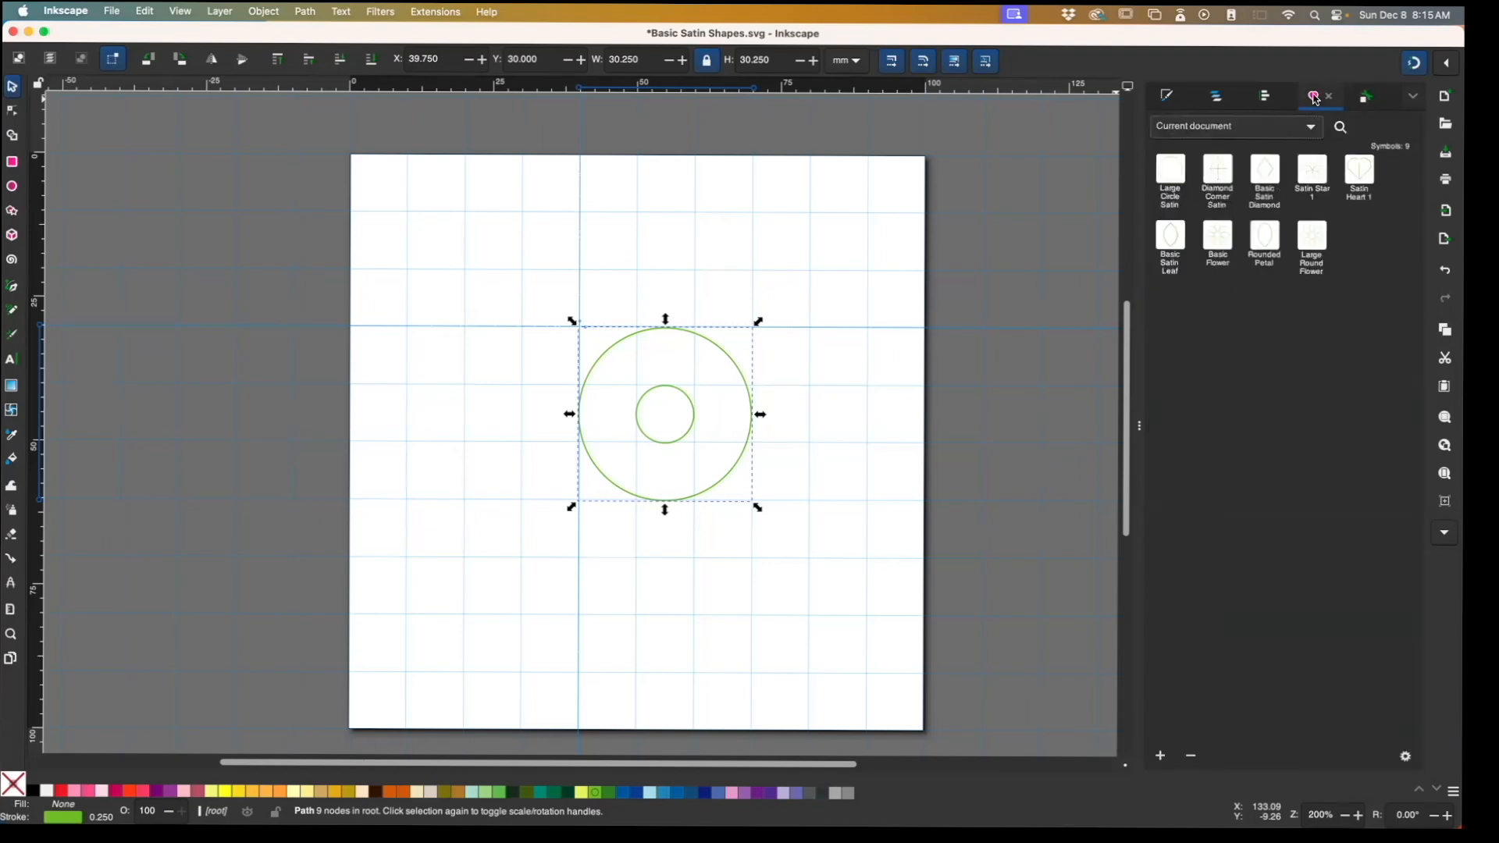
click(1160, 757)
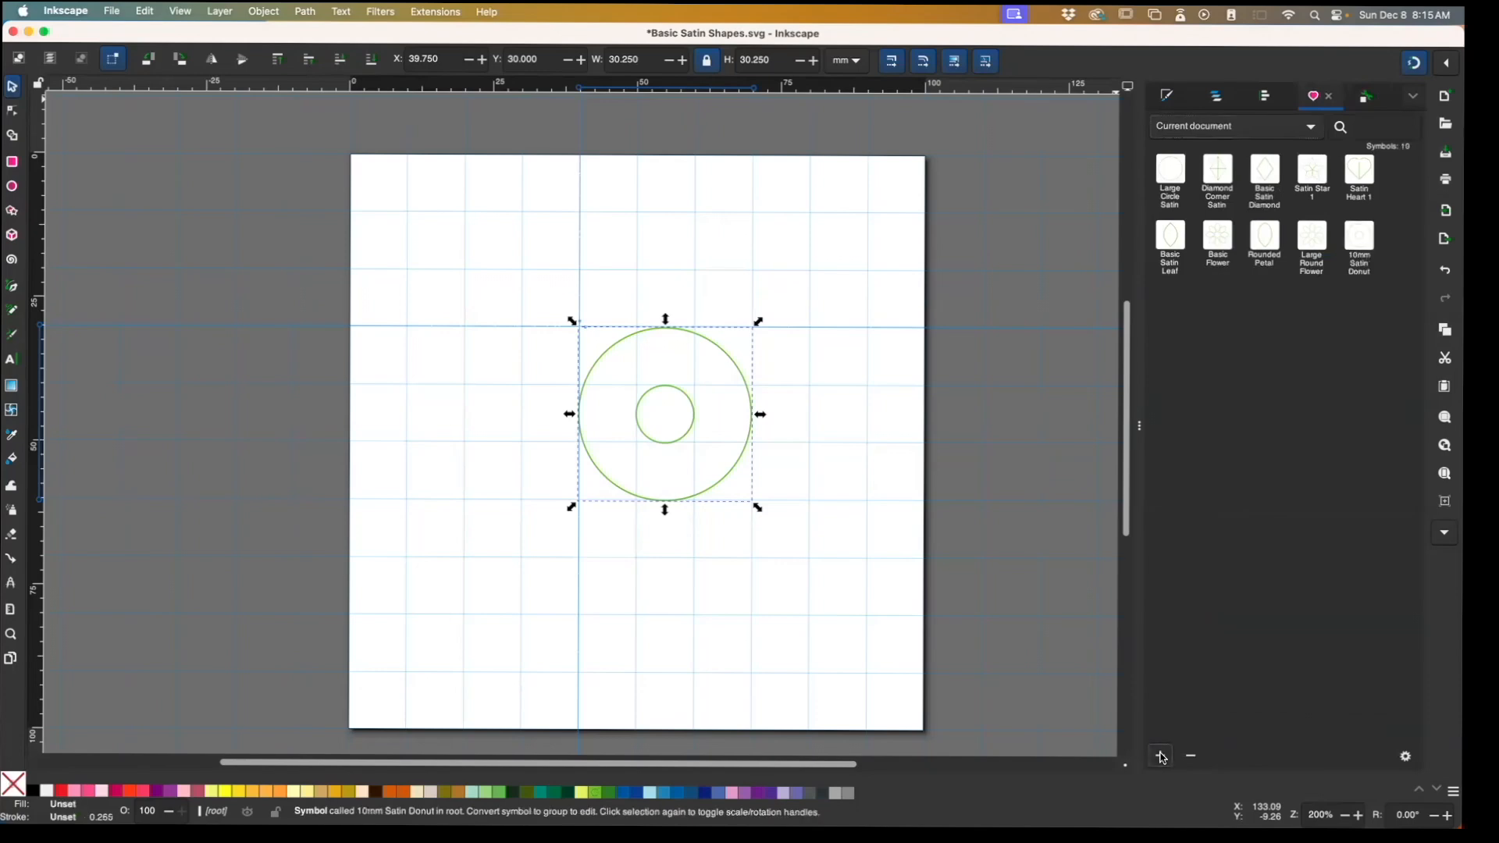
click(746, 451)
key(Delete)
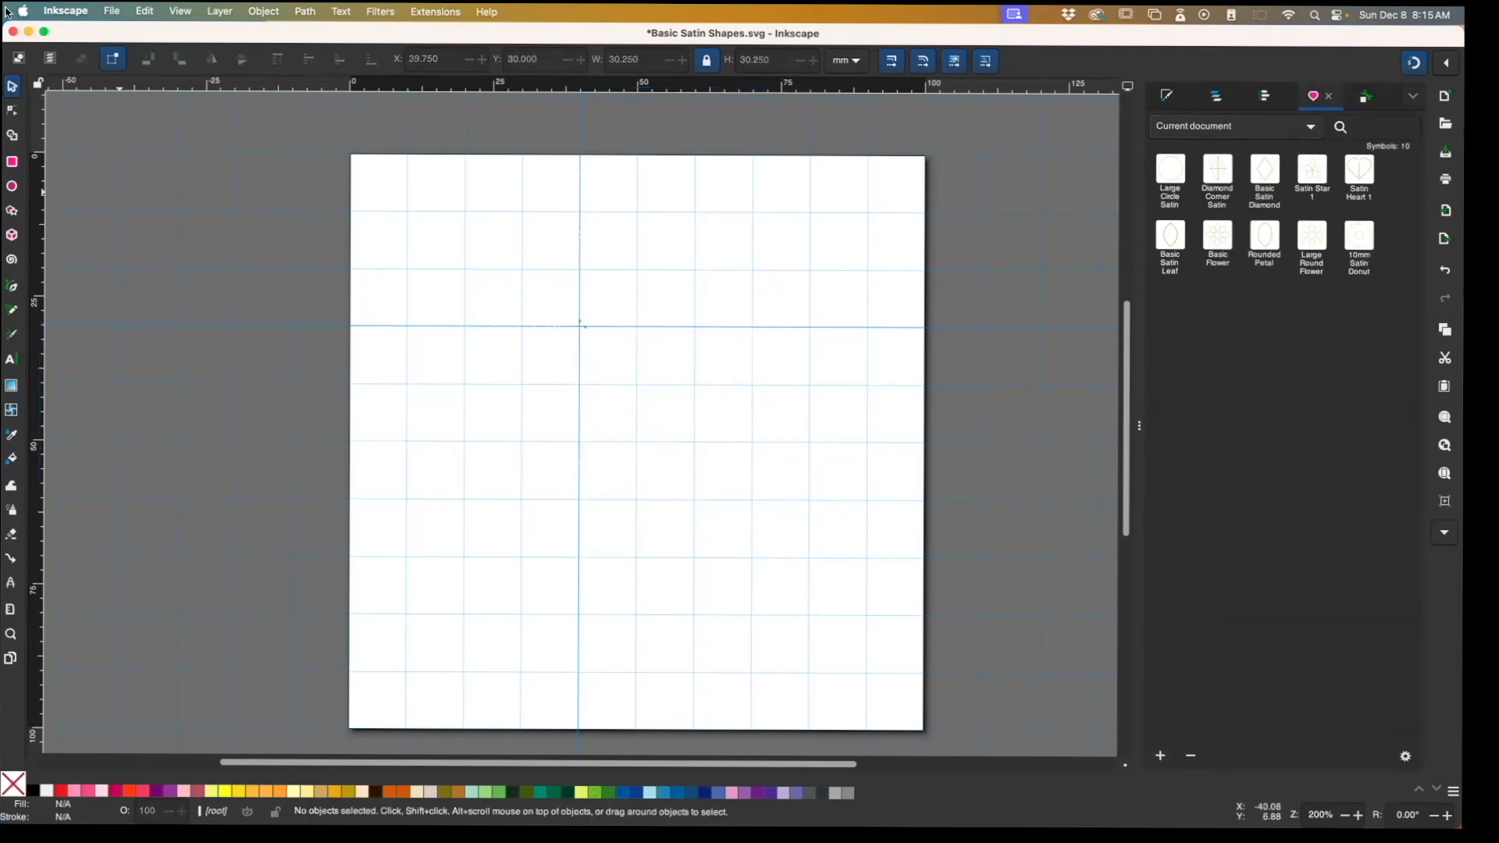
Draw a 20 mm diameter circle from the guide intersection
click(11, 186)
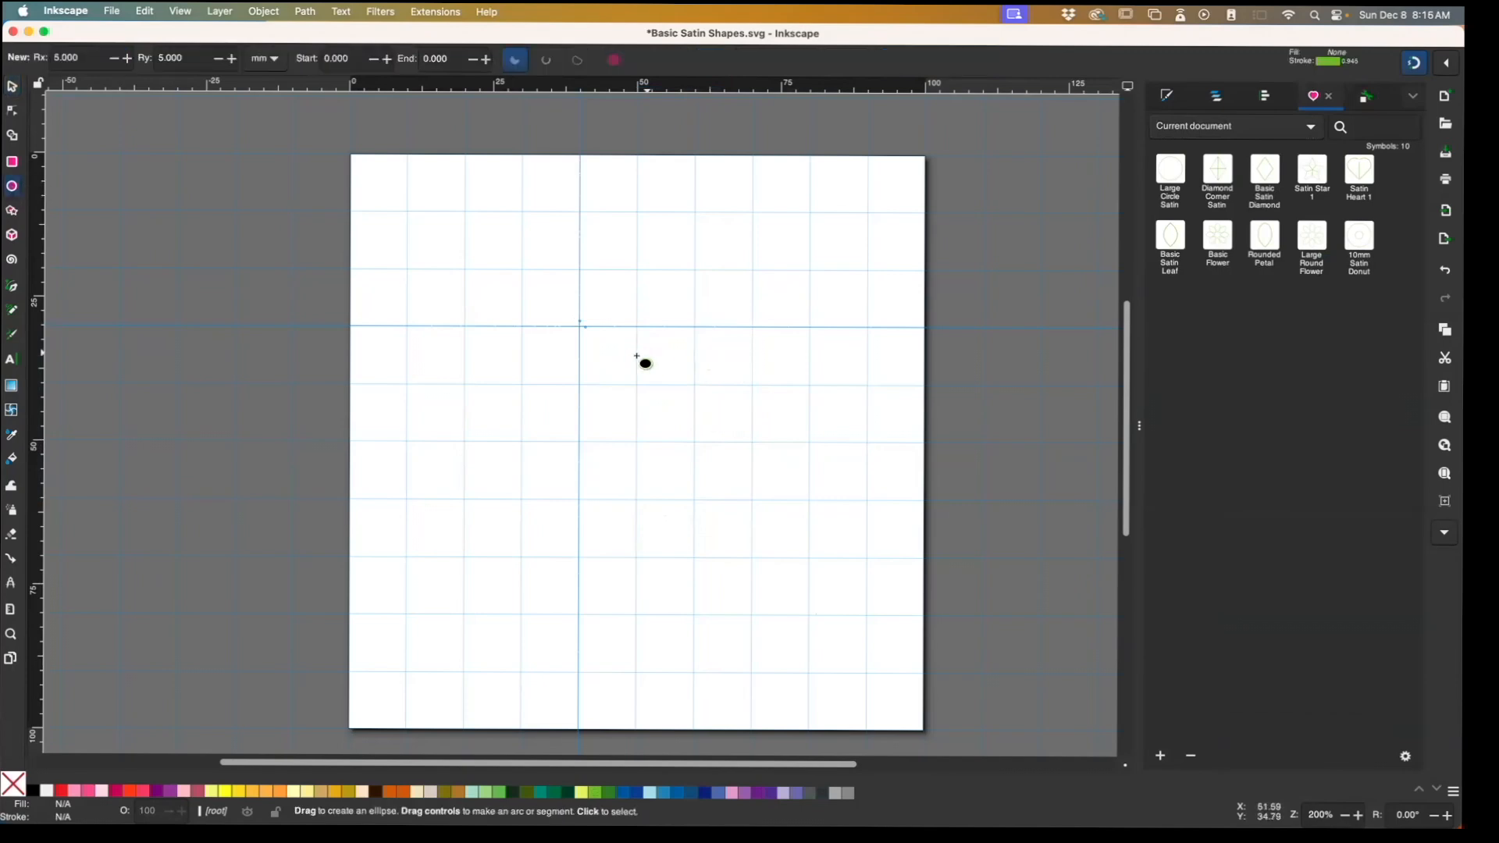
drag(586, 328, 693, 443)
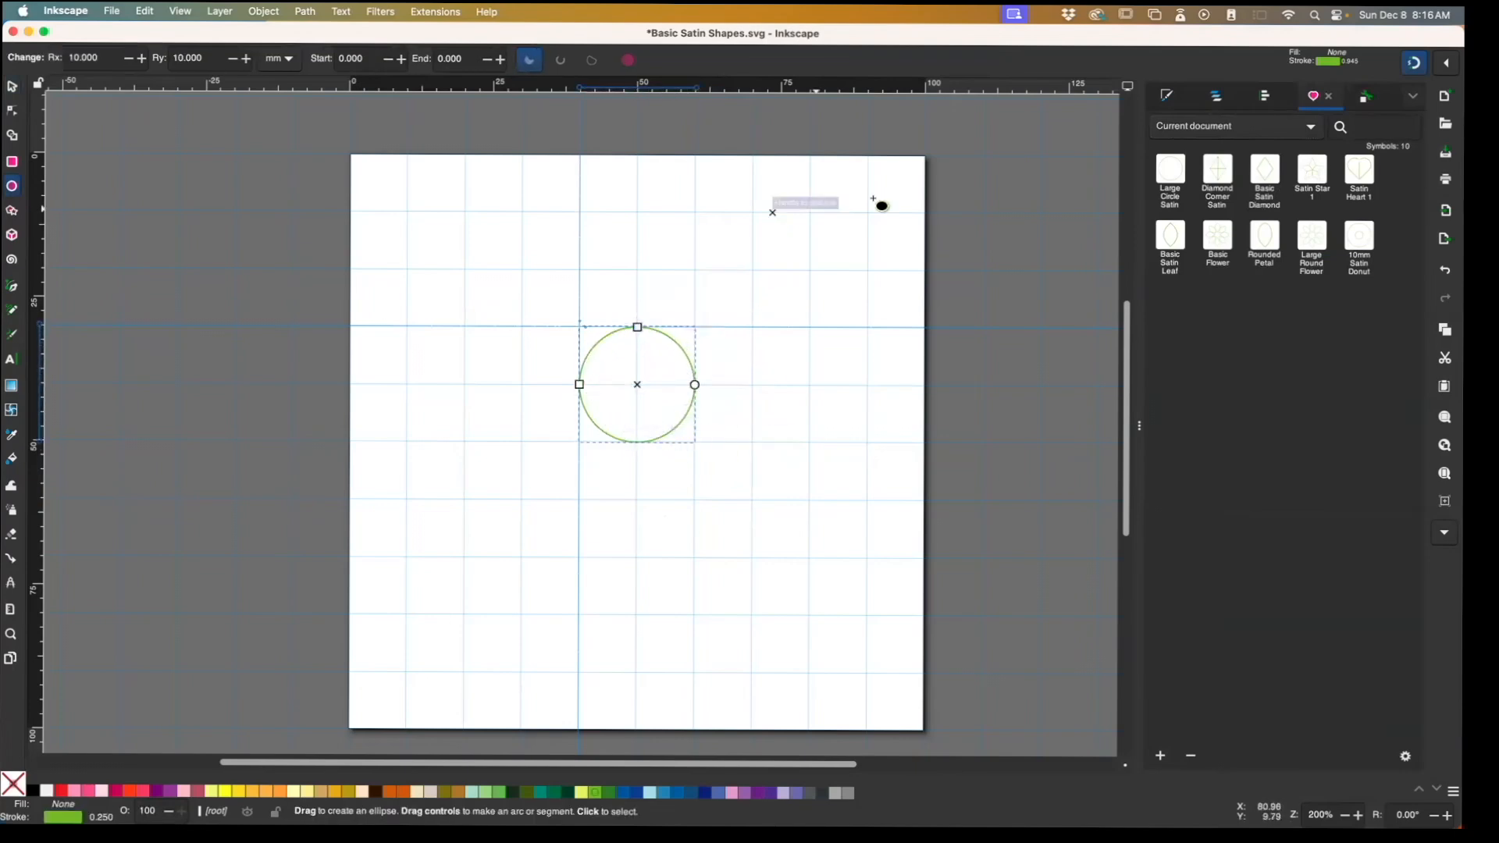
Set the 20 mm circle's stroke width to 5 mm after trying 4 mm
click(1264, 96)
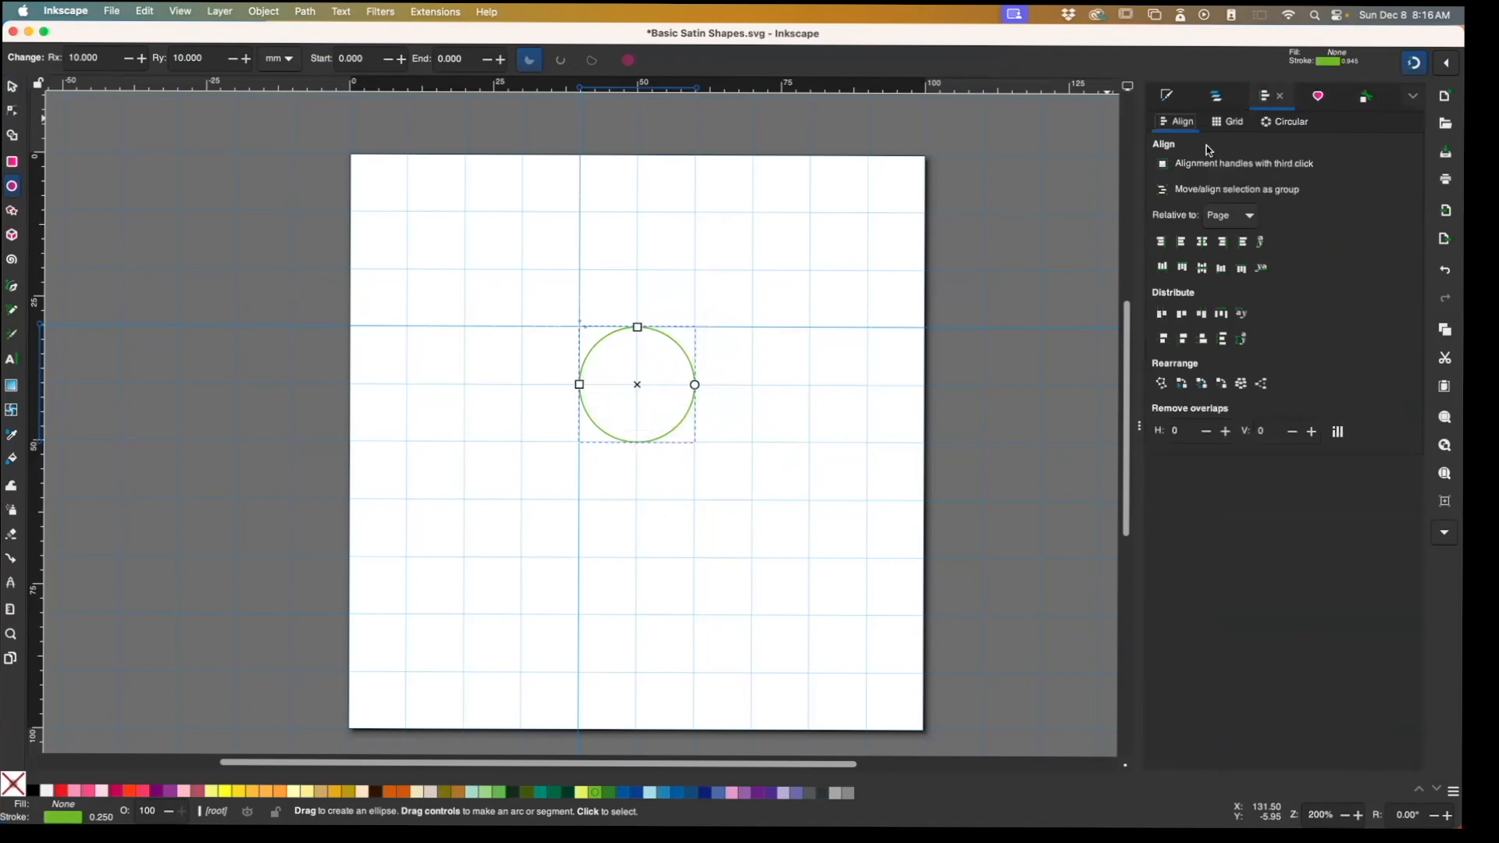
click(1170, 102)
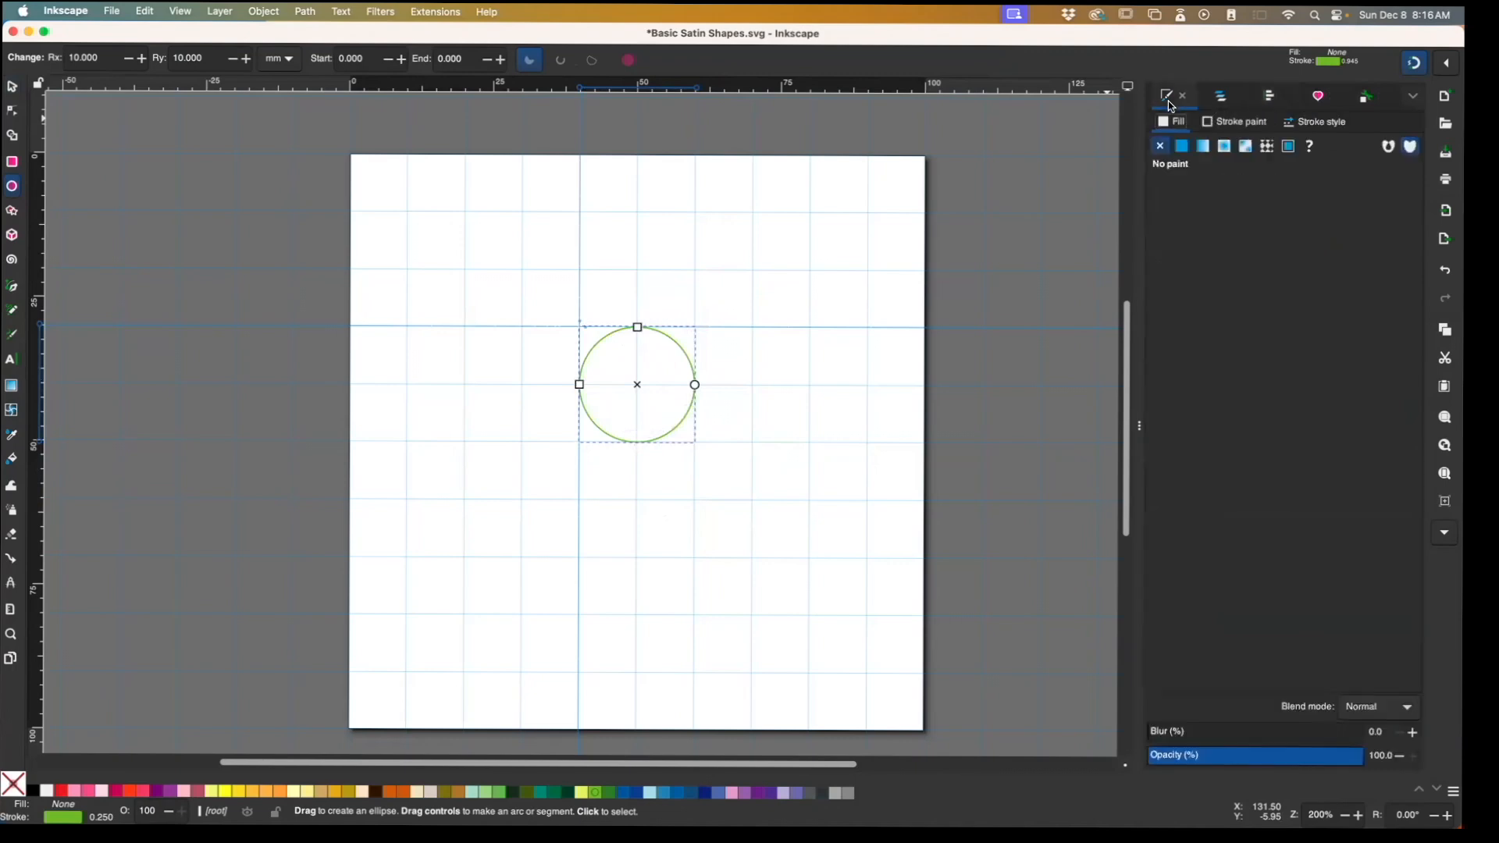
click(1308, 122)
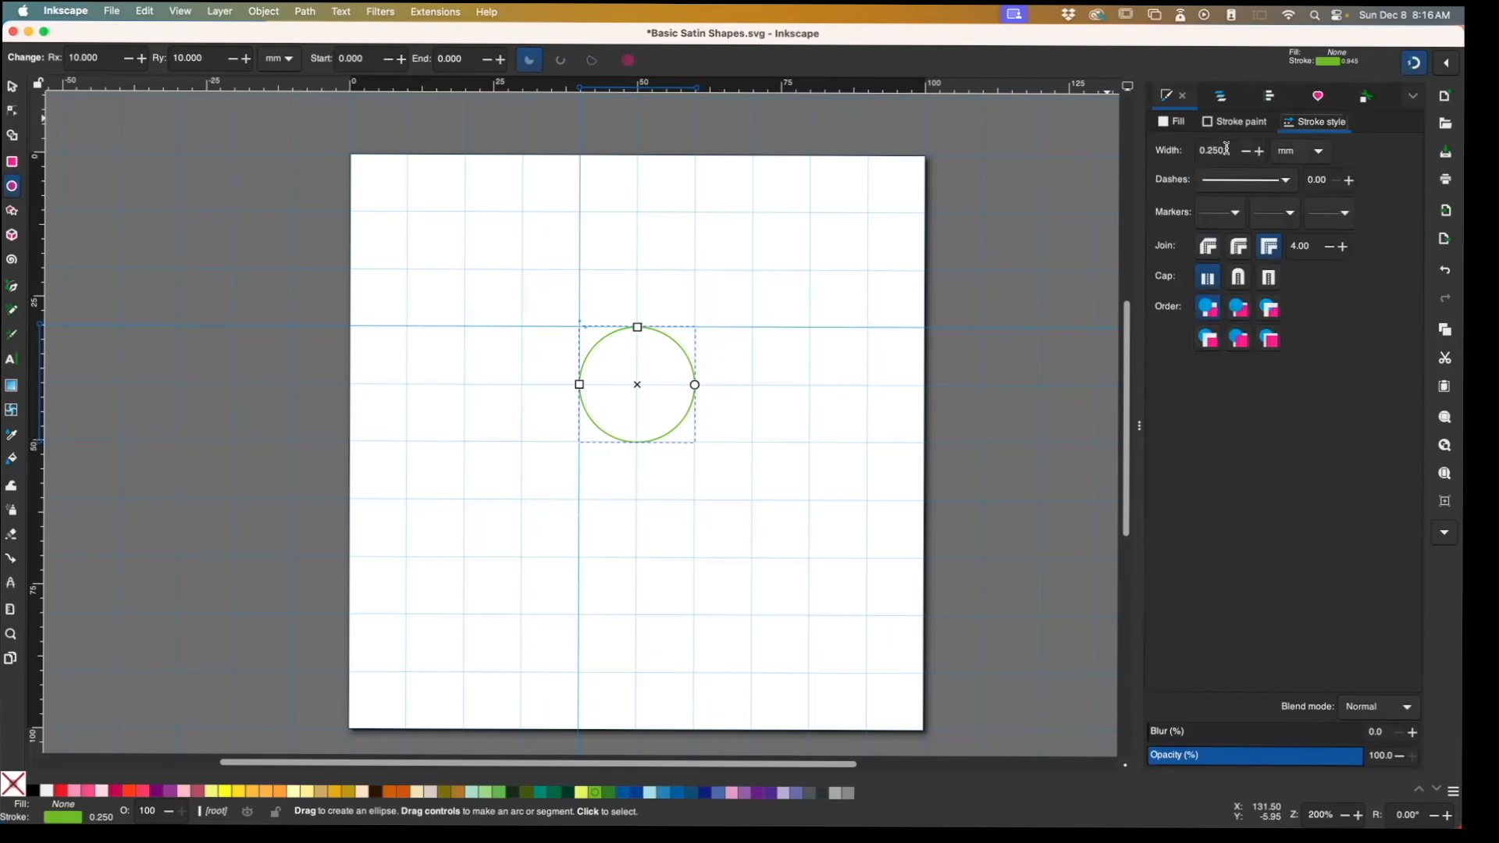
drag(1231, 148, 1185, 150)
text(4)
key(Return)
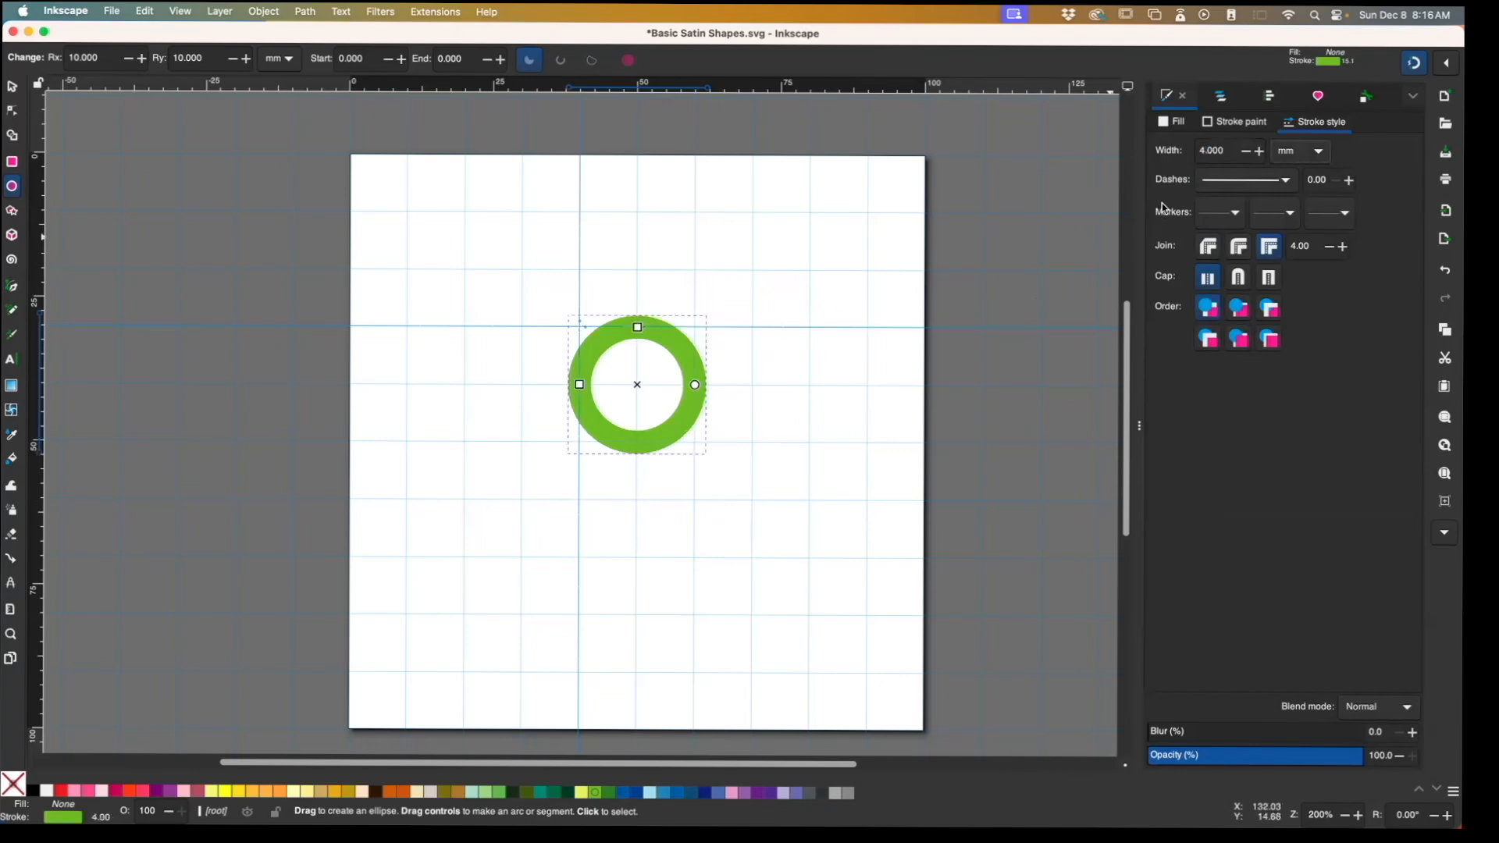
drag(1224, 150, 1186, 148)
text(5)
key(Return)
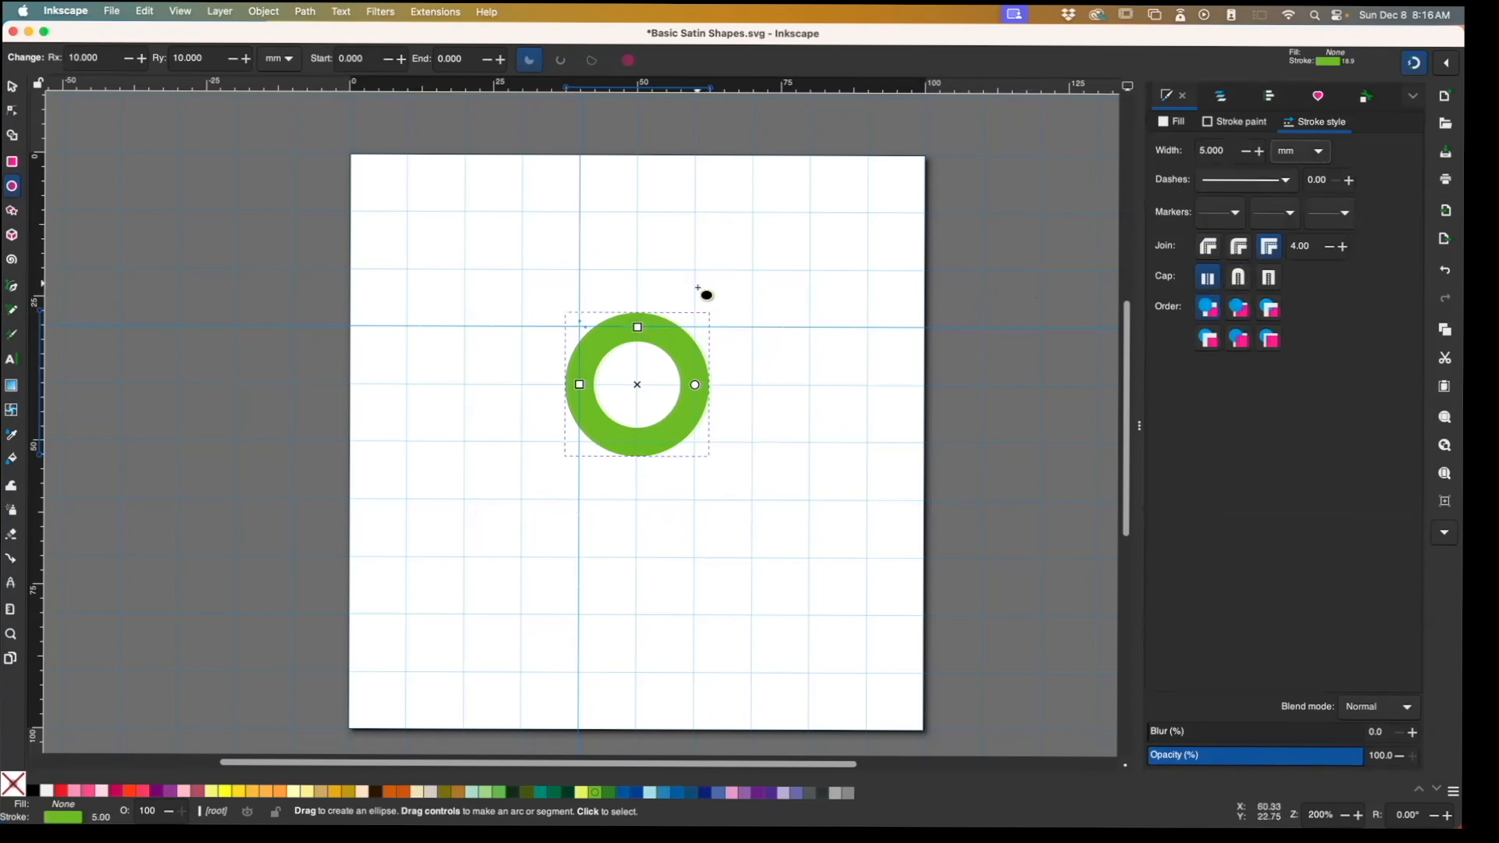
Convert the circle's thick stroke to a satin column with Ink/Stitch's Convert Line to Satin and select the resulting path
click(11, 89)
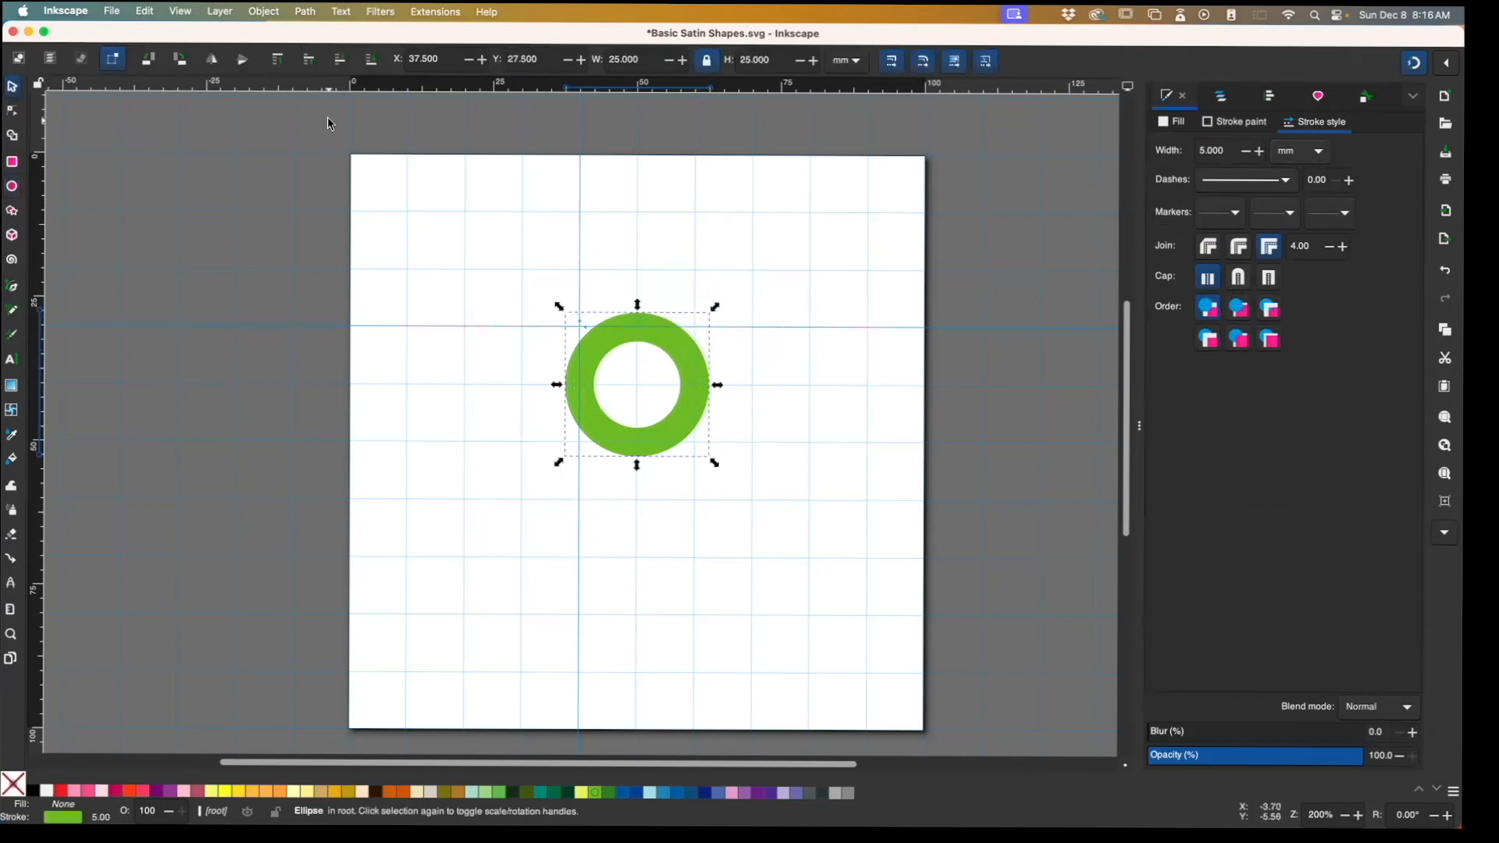
click(437, 12)
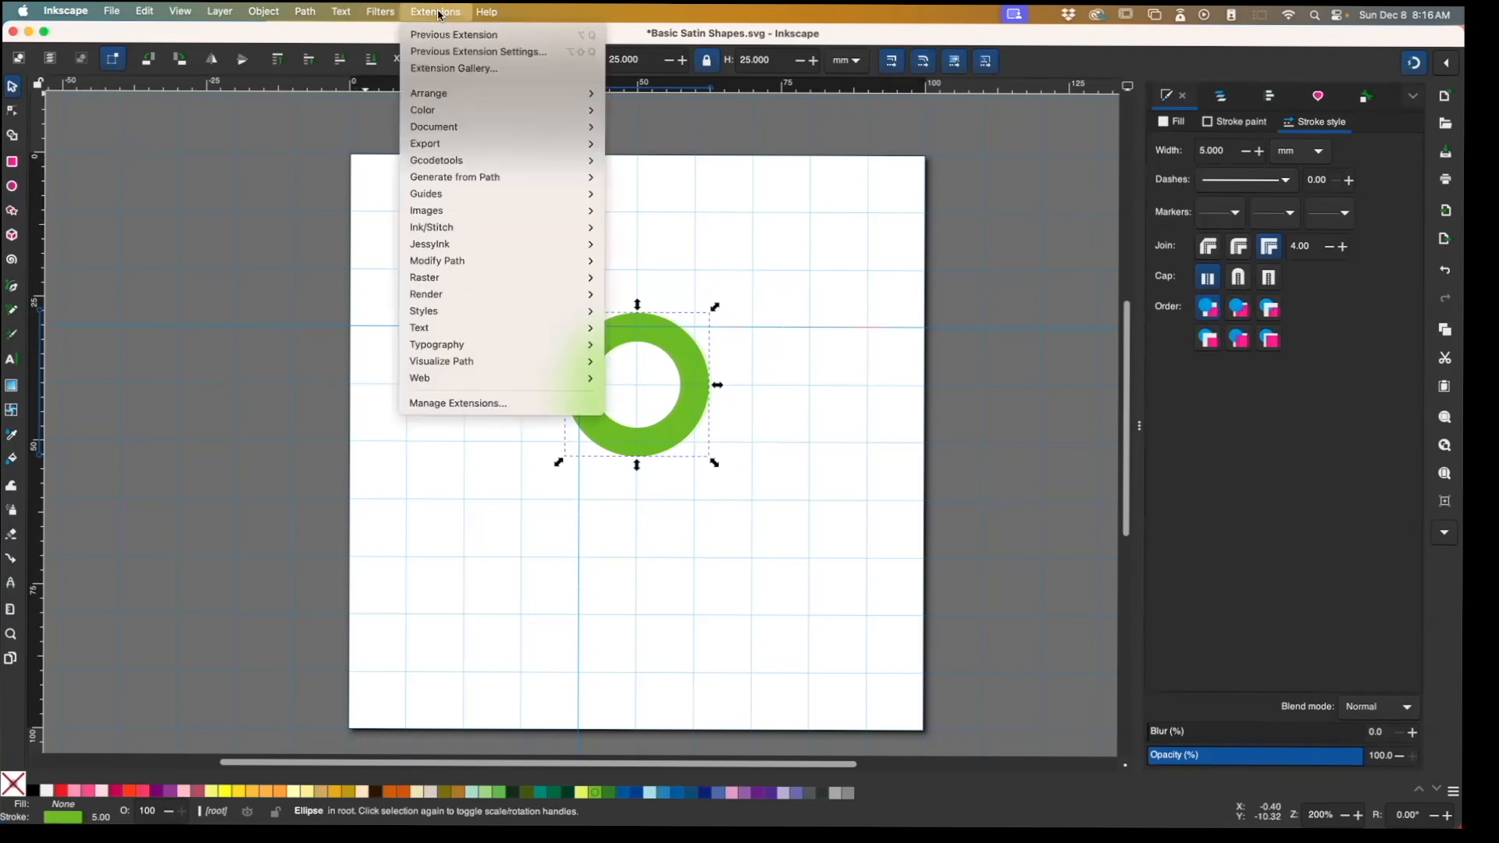
mouse_move(461, 231)
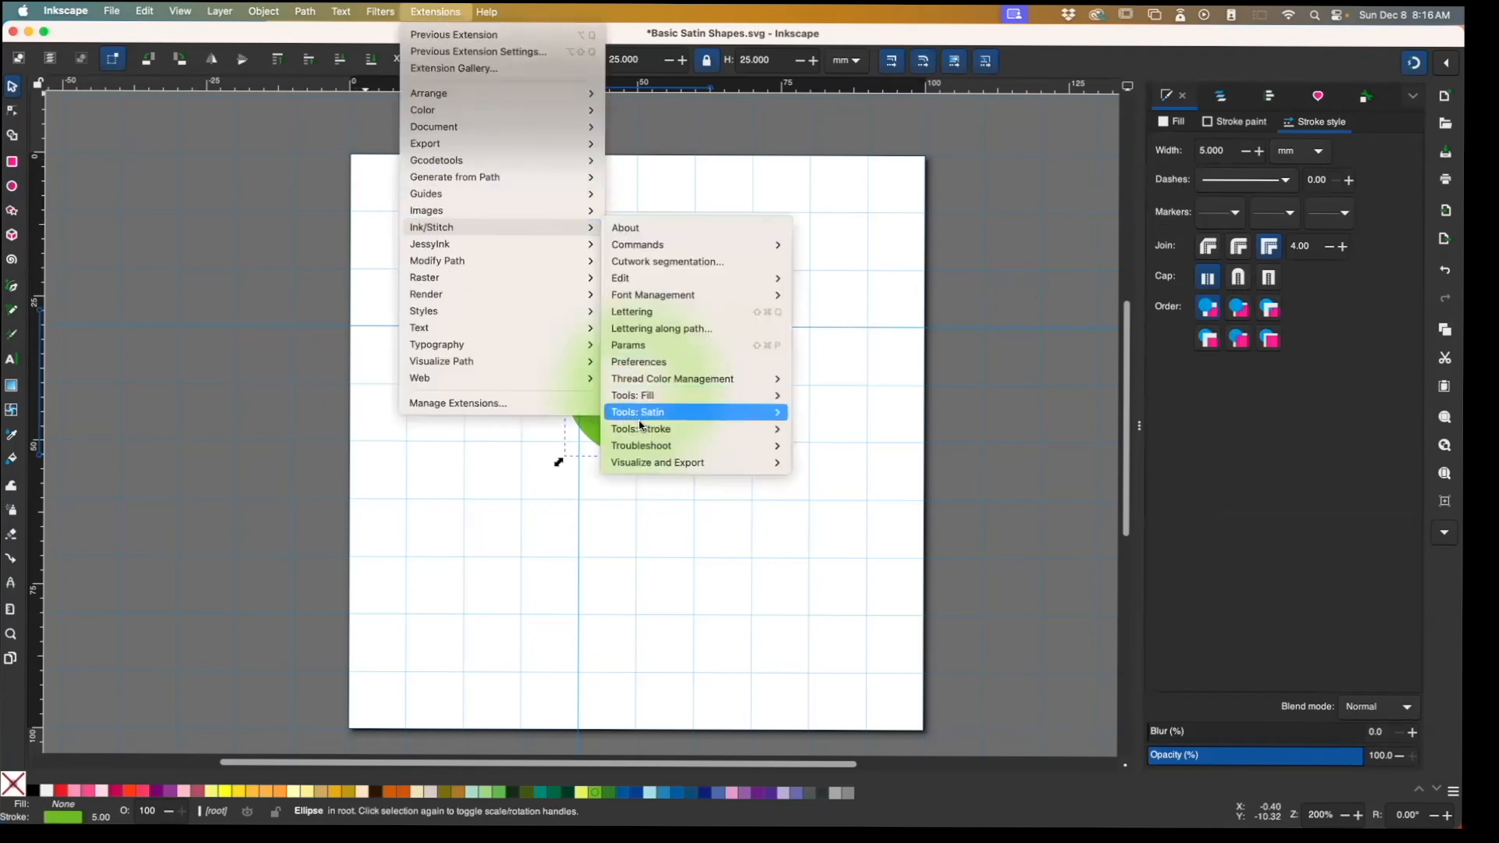
mouse_move(645, 418)
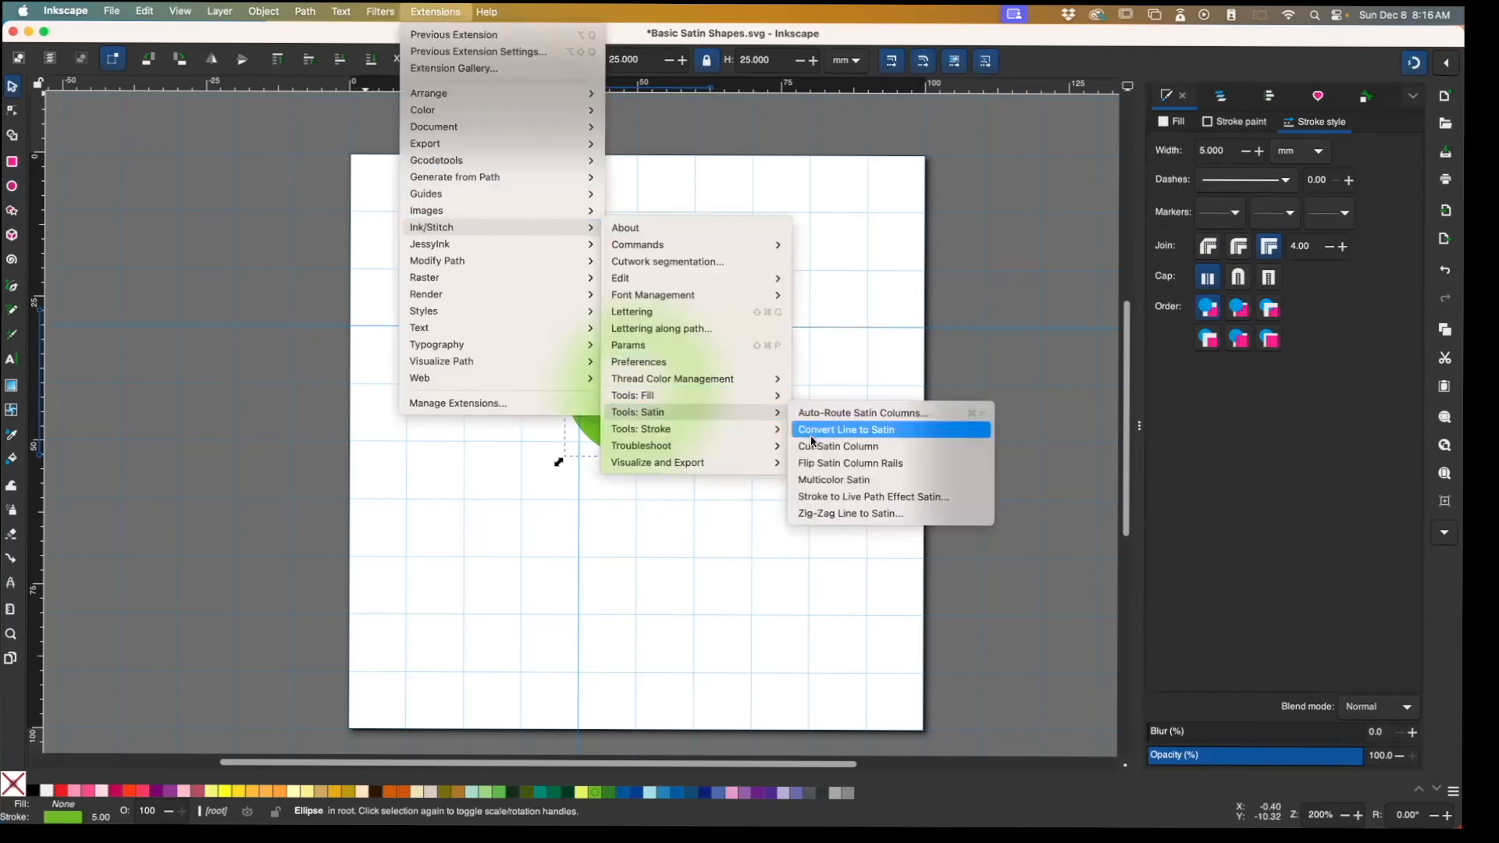
click(859, 434)
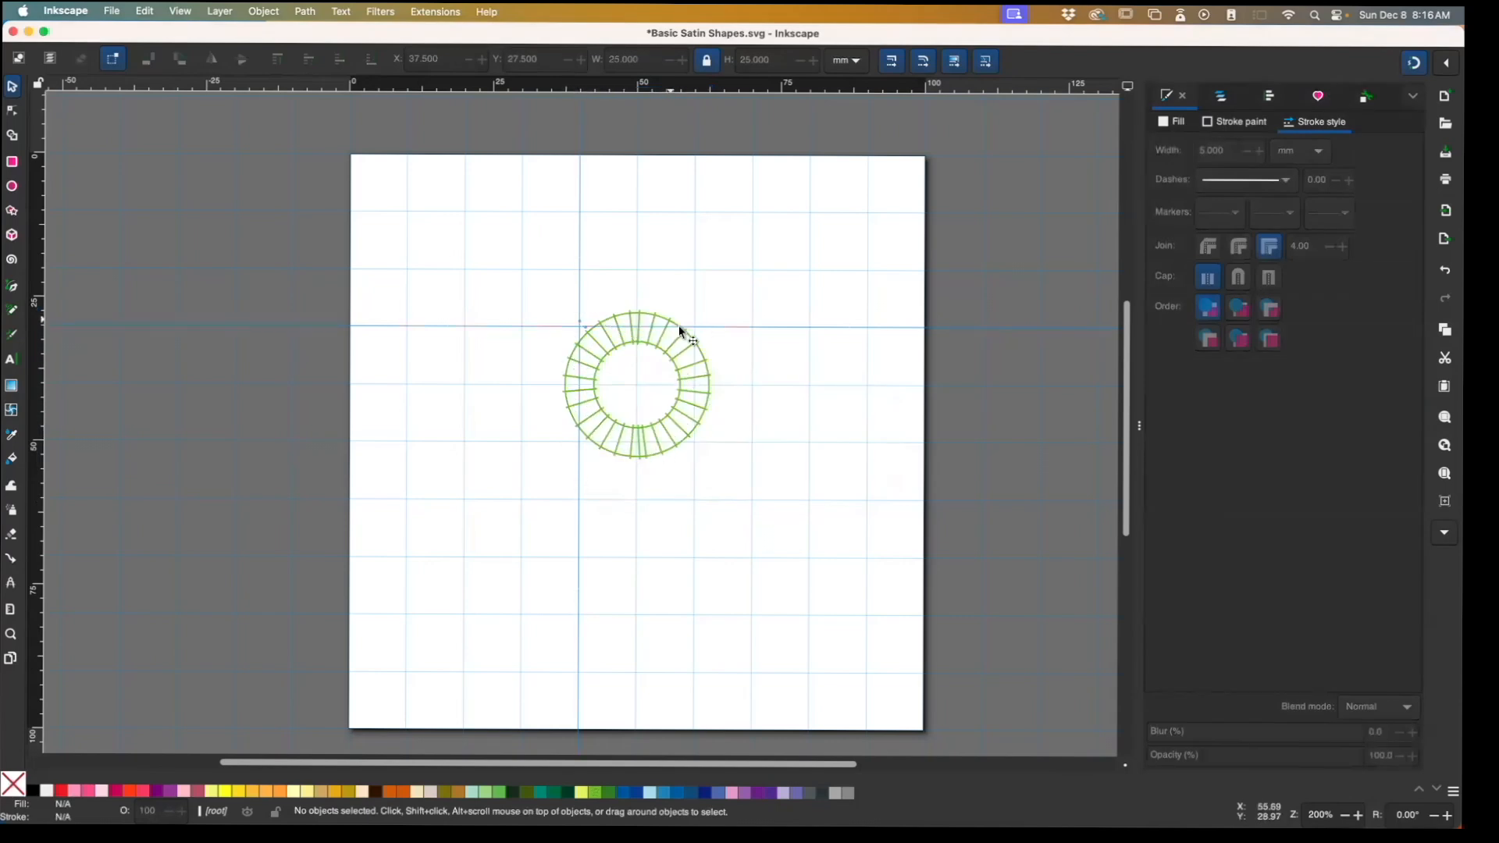
mouse_move(490, 275)
mouse_down()
mouse_move(699, 417)
mouse_move(742, 482)
mouse_up()
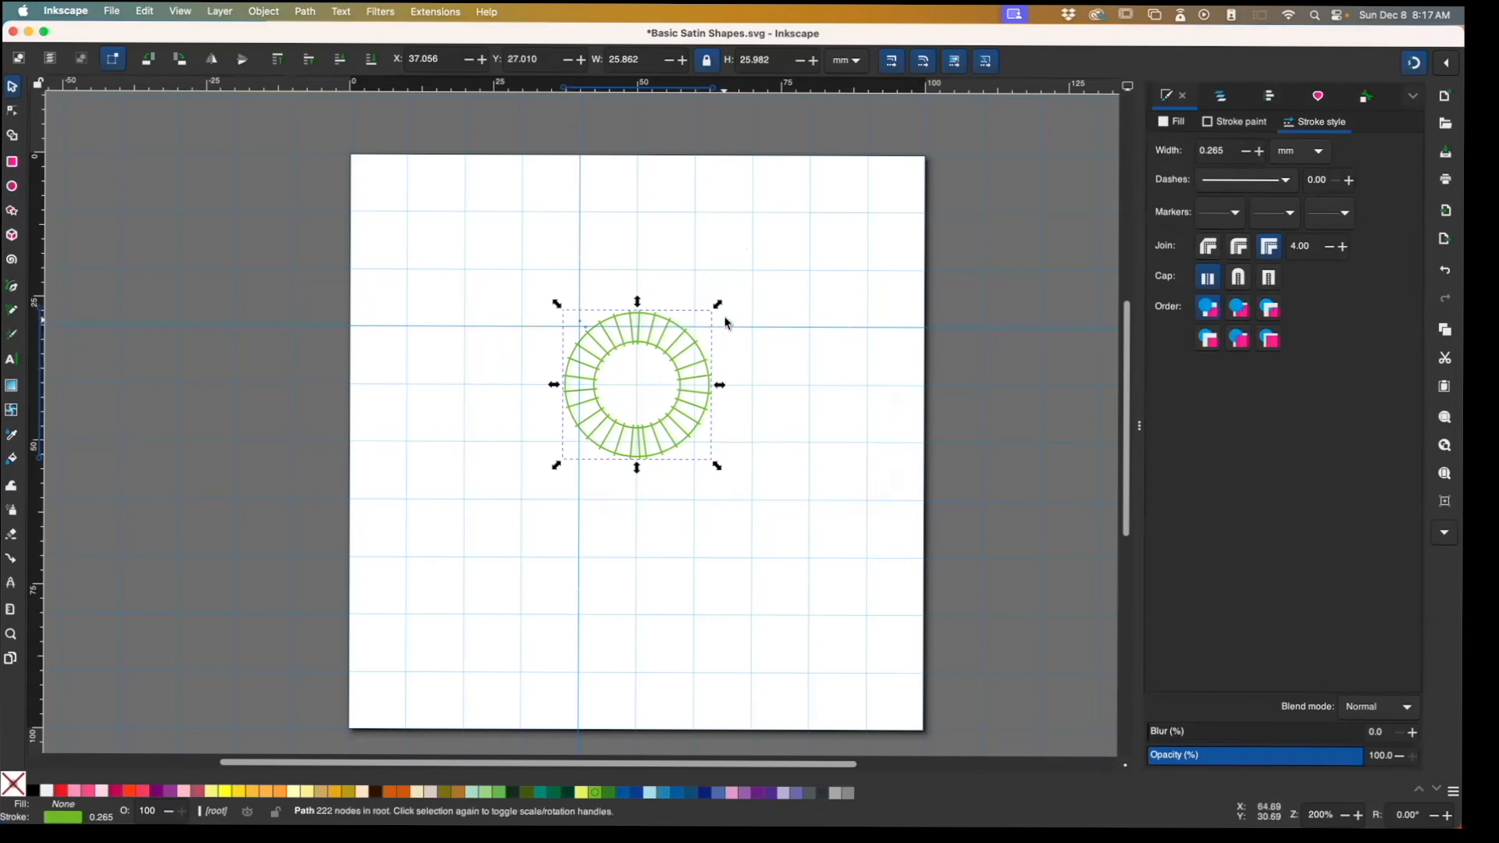
Try scaling the satin donut down to about 20.4 mm wide to fit the guides and grid
drag(719, 306, 712, 320)
drag(564, 457, 574, 466)
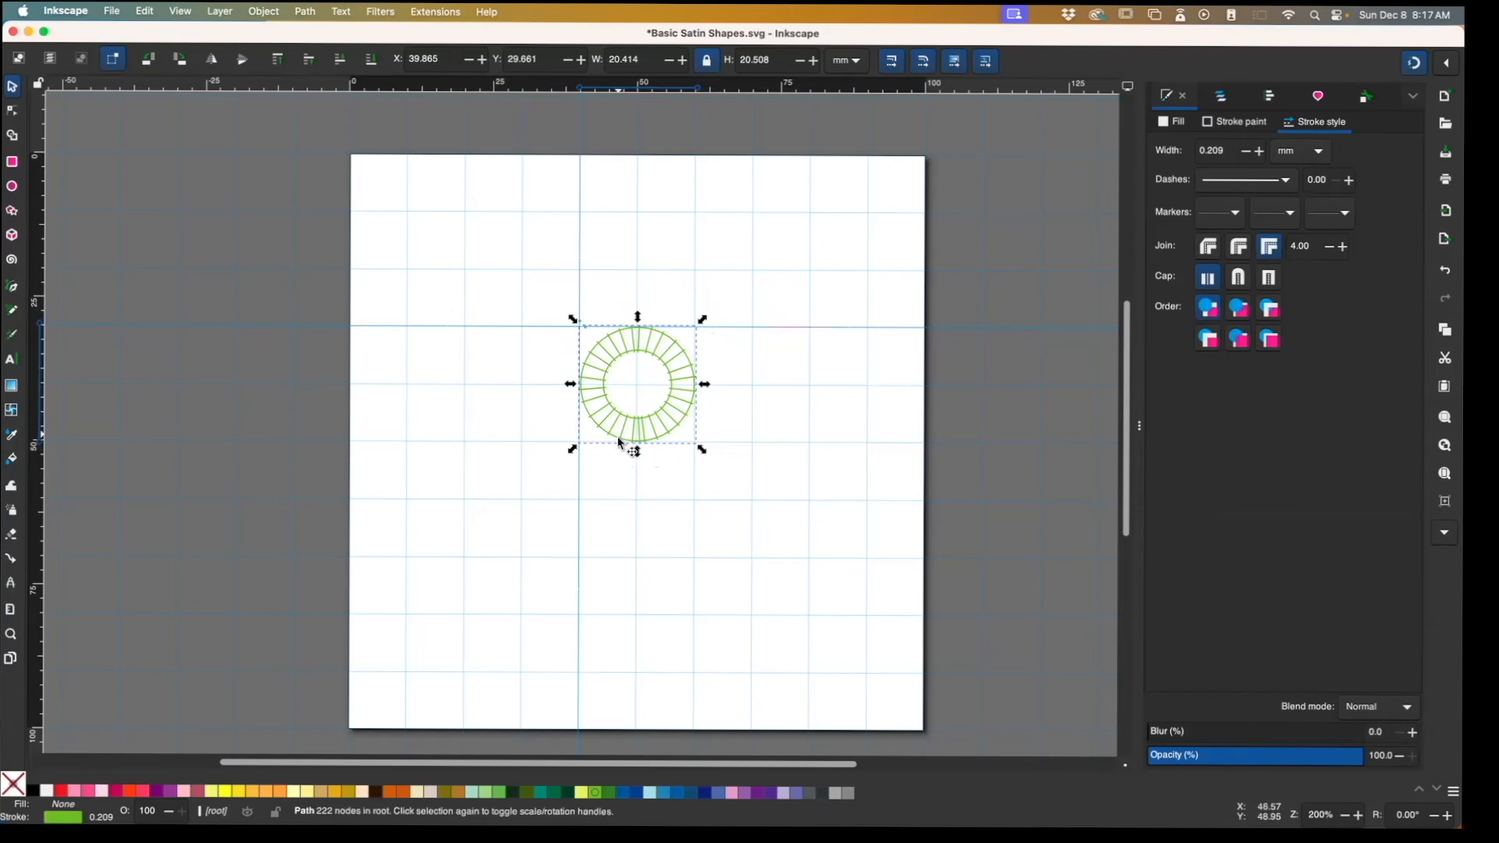
key(greater)
key(greater)
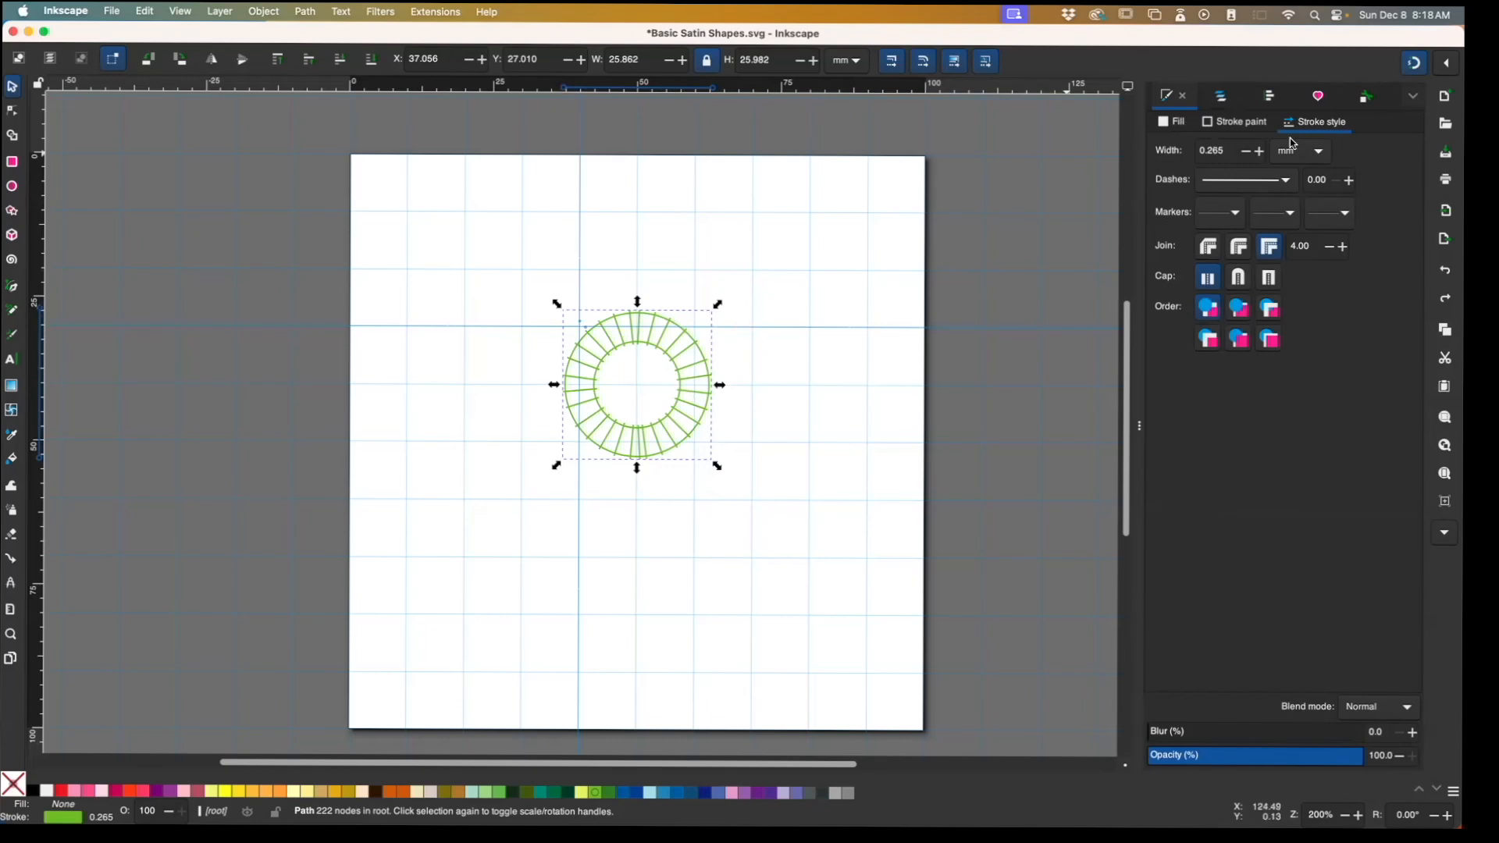
Give the donut path the ID 5mm line donute, label Basic Satin Shapes and title 5mm Line Donut, and apply the properties
click(1319, 97)
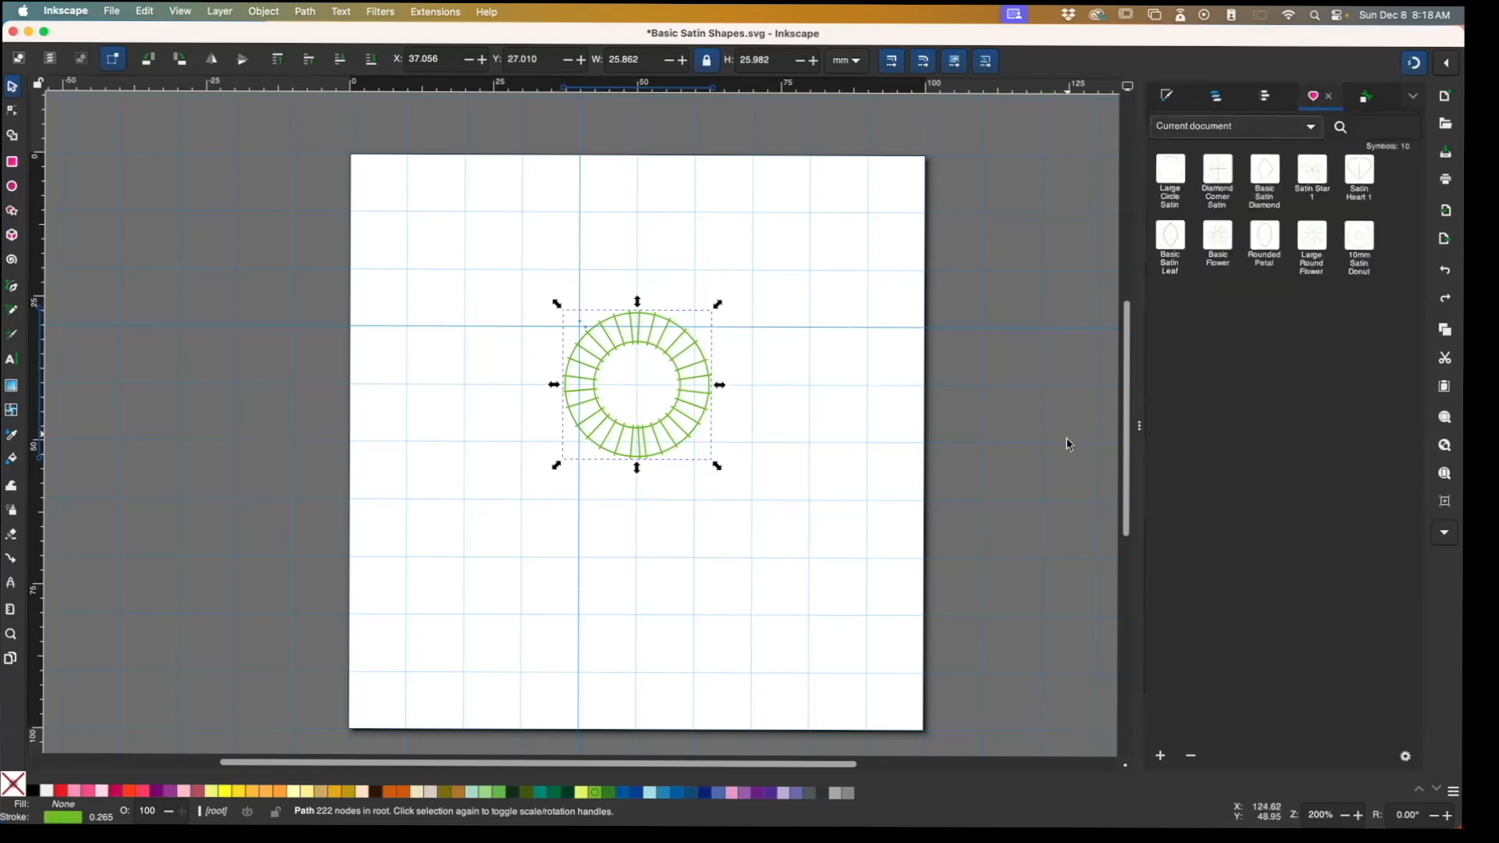
click(1363, 99)
drag(1280, 273, 1189, 276)
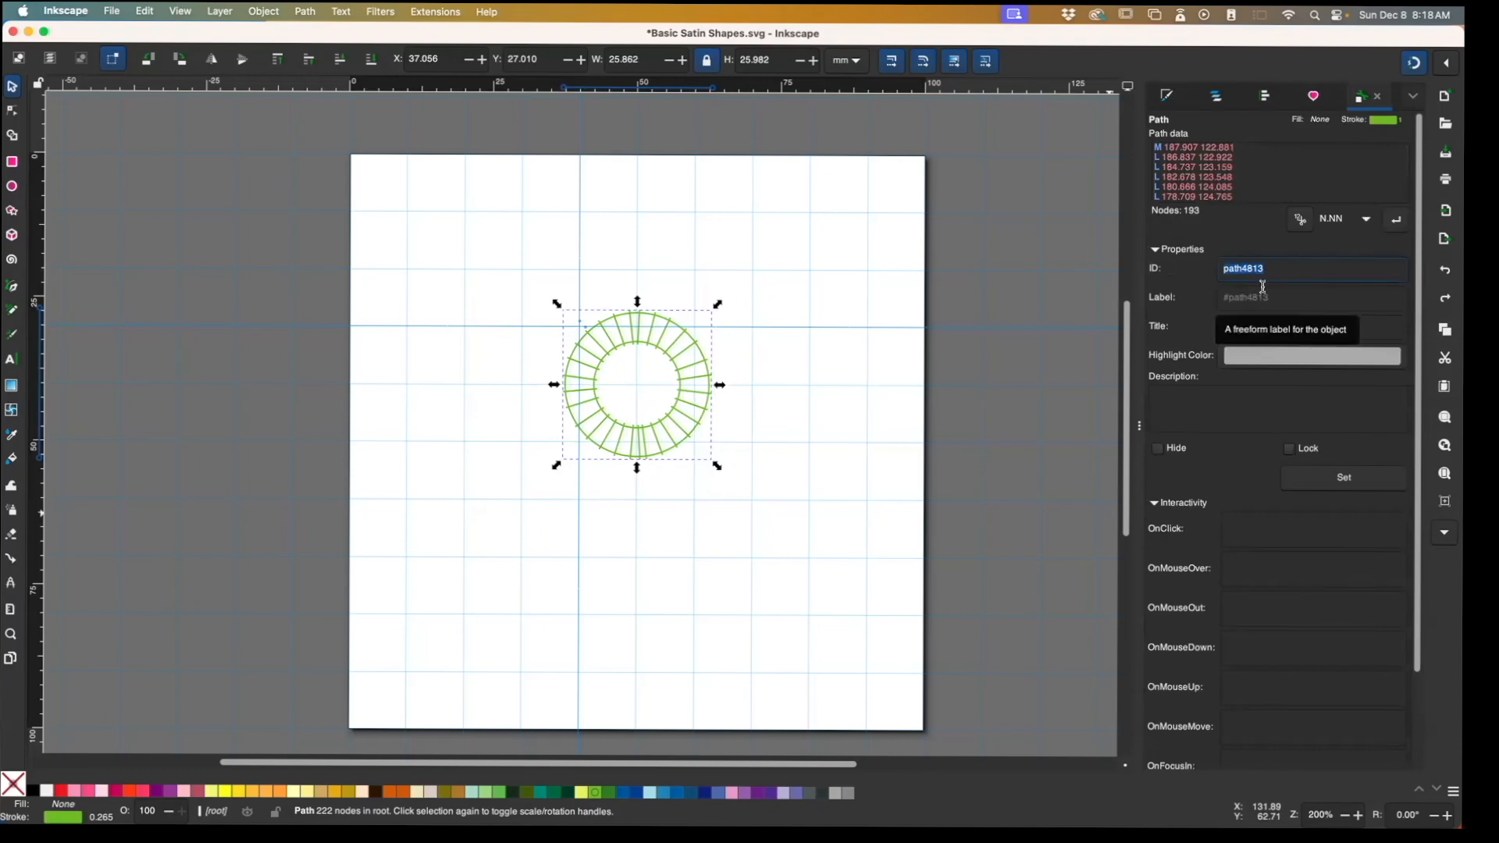
text(5mm line donute)
click(1262, 288)
text(Satin  Satin Sh5mm Line Donute)
key(BackSpace)
click(1347, 480)
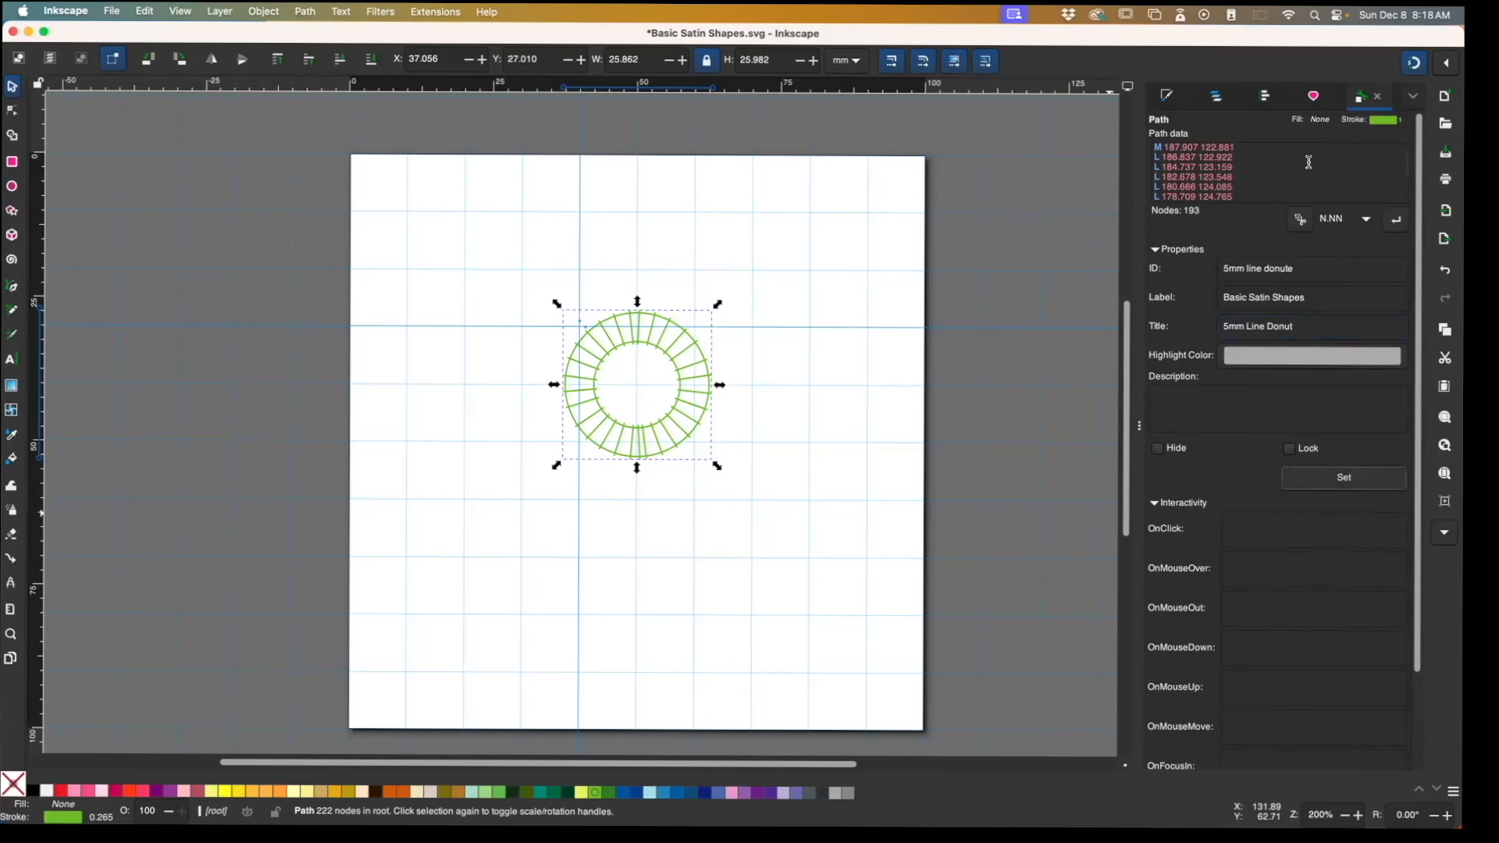
Add the 5mm Line Donut to the current document's symbols and delete it from the page
click(1310, 97)
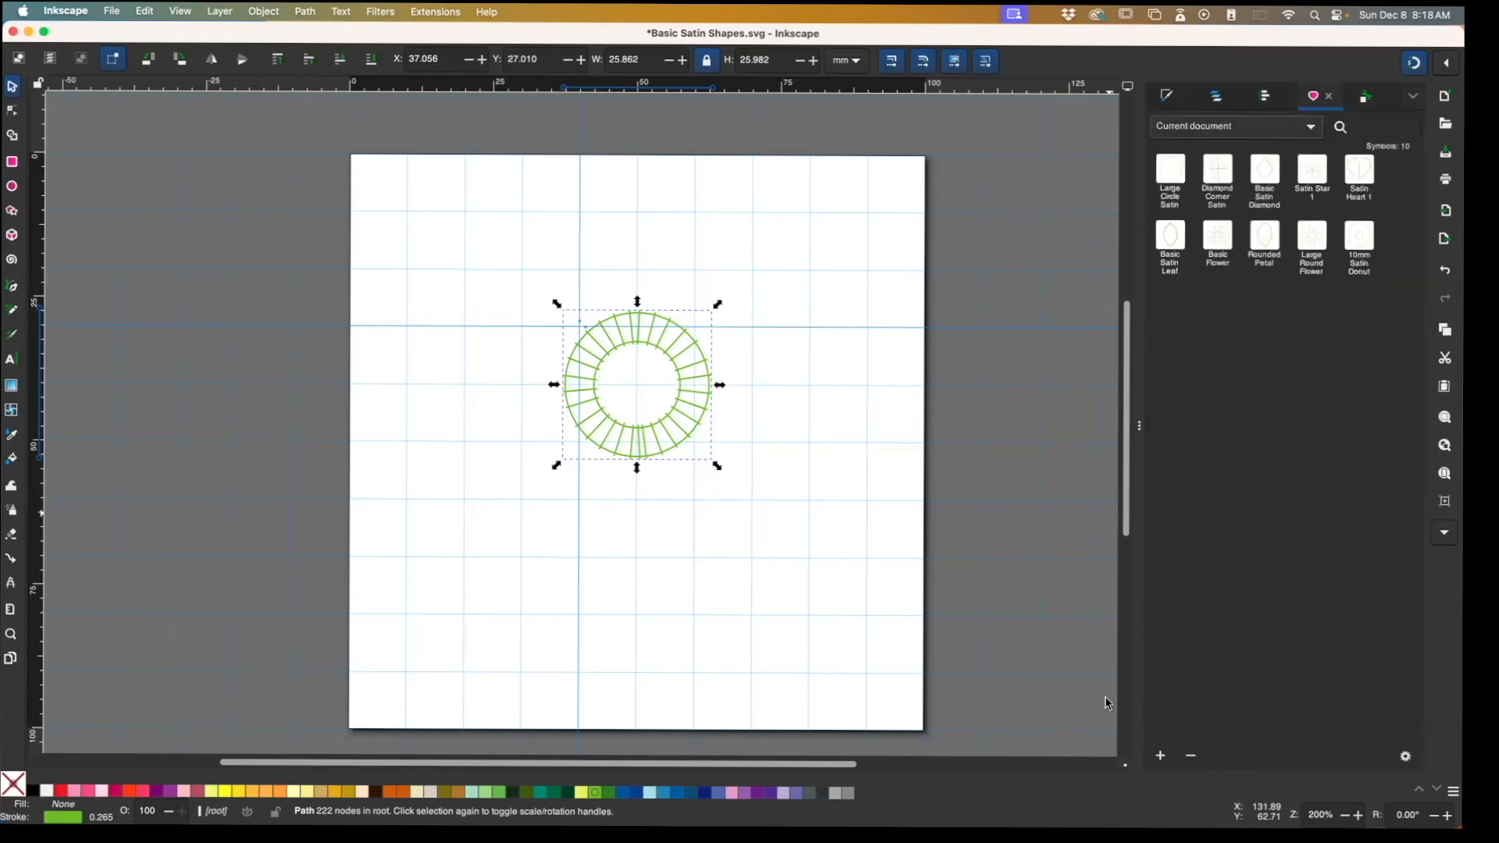
click(1161, 755)
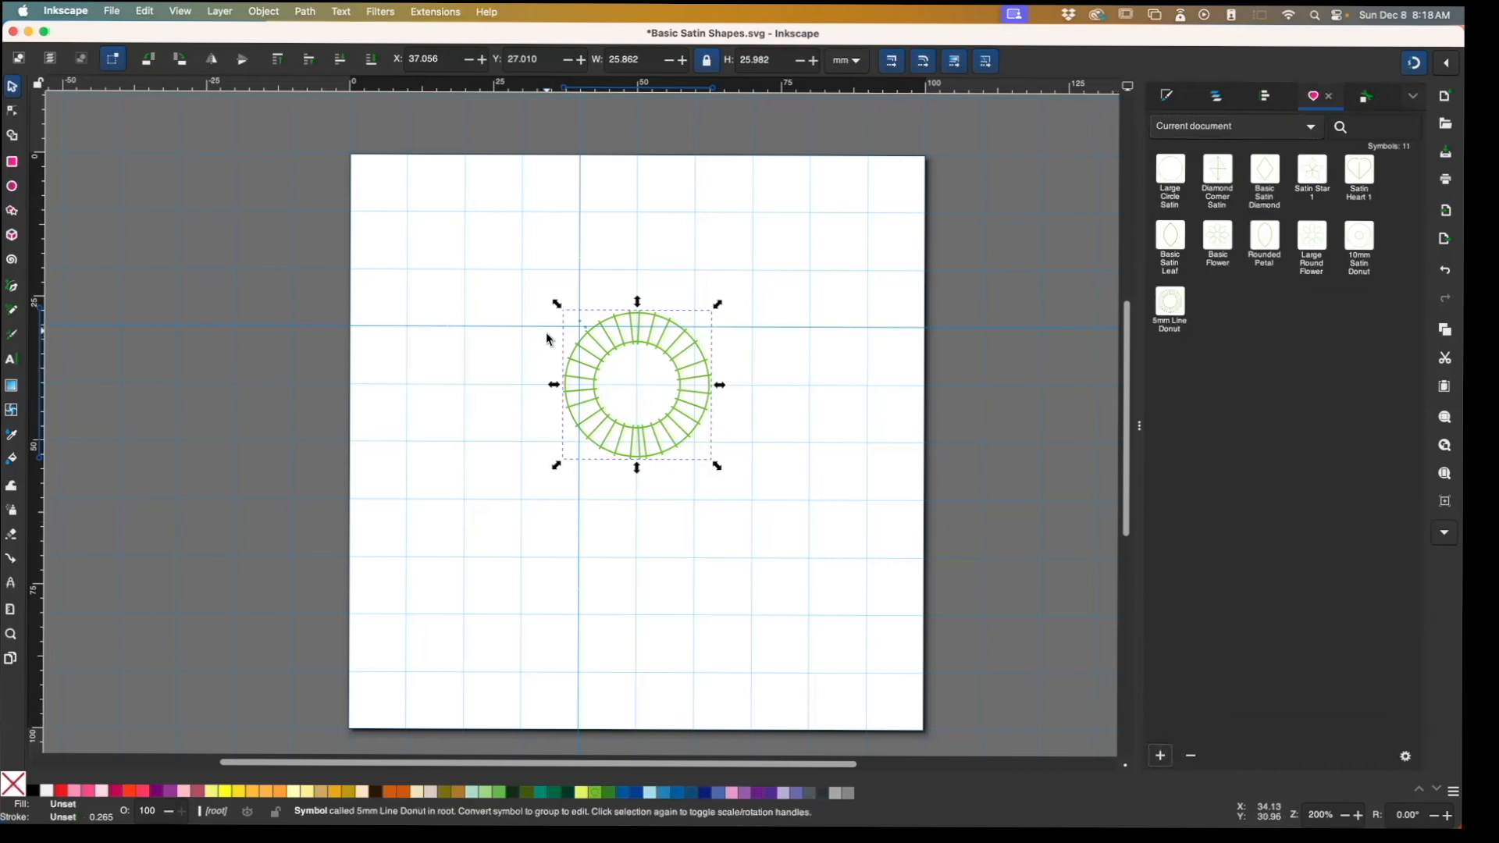
key(Delete)
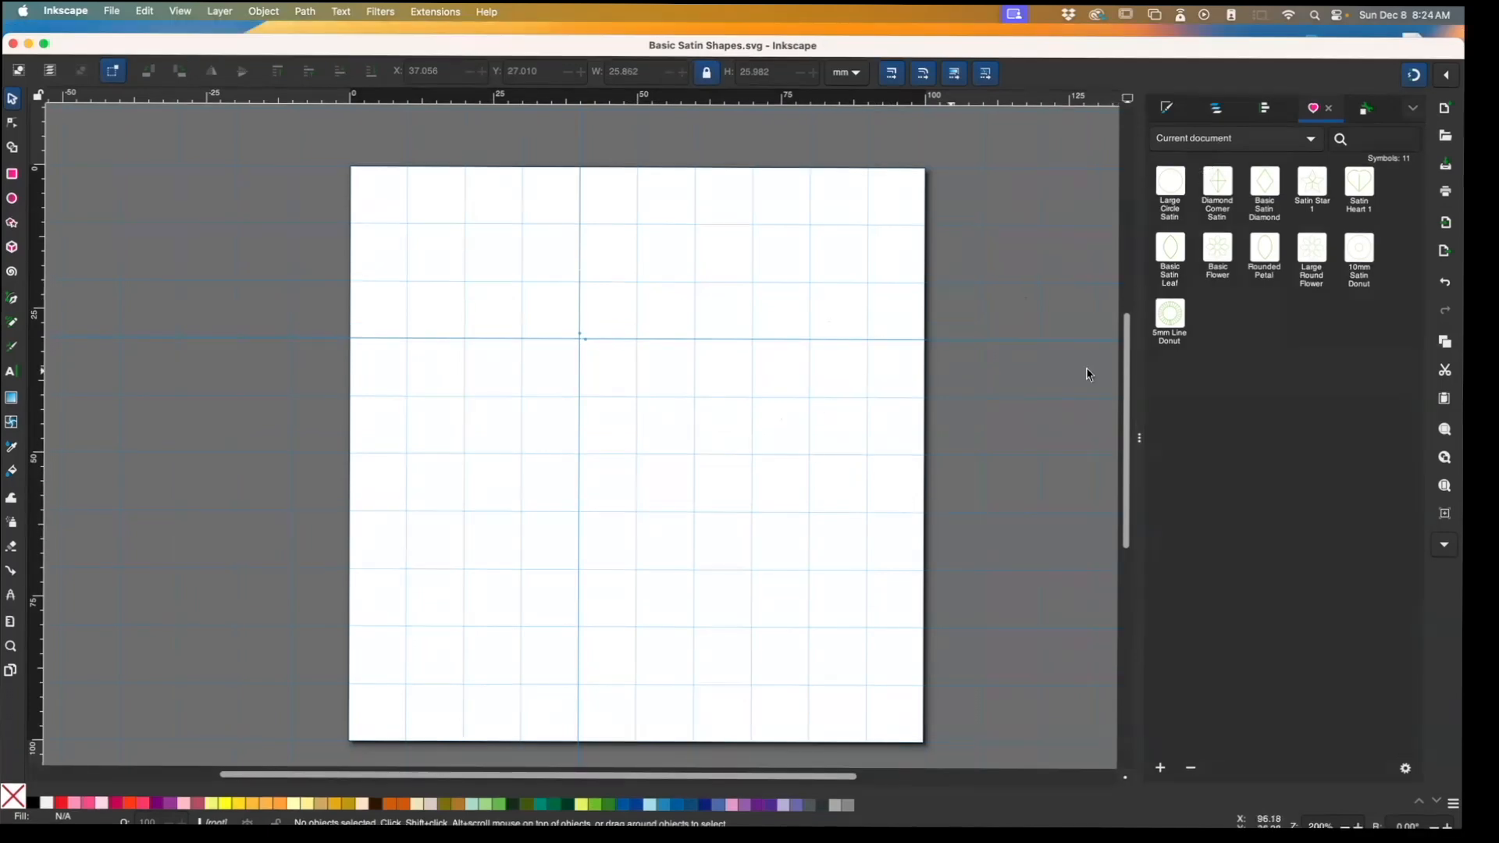
click(1192, 140)
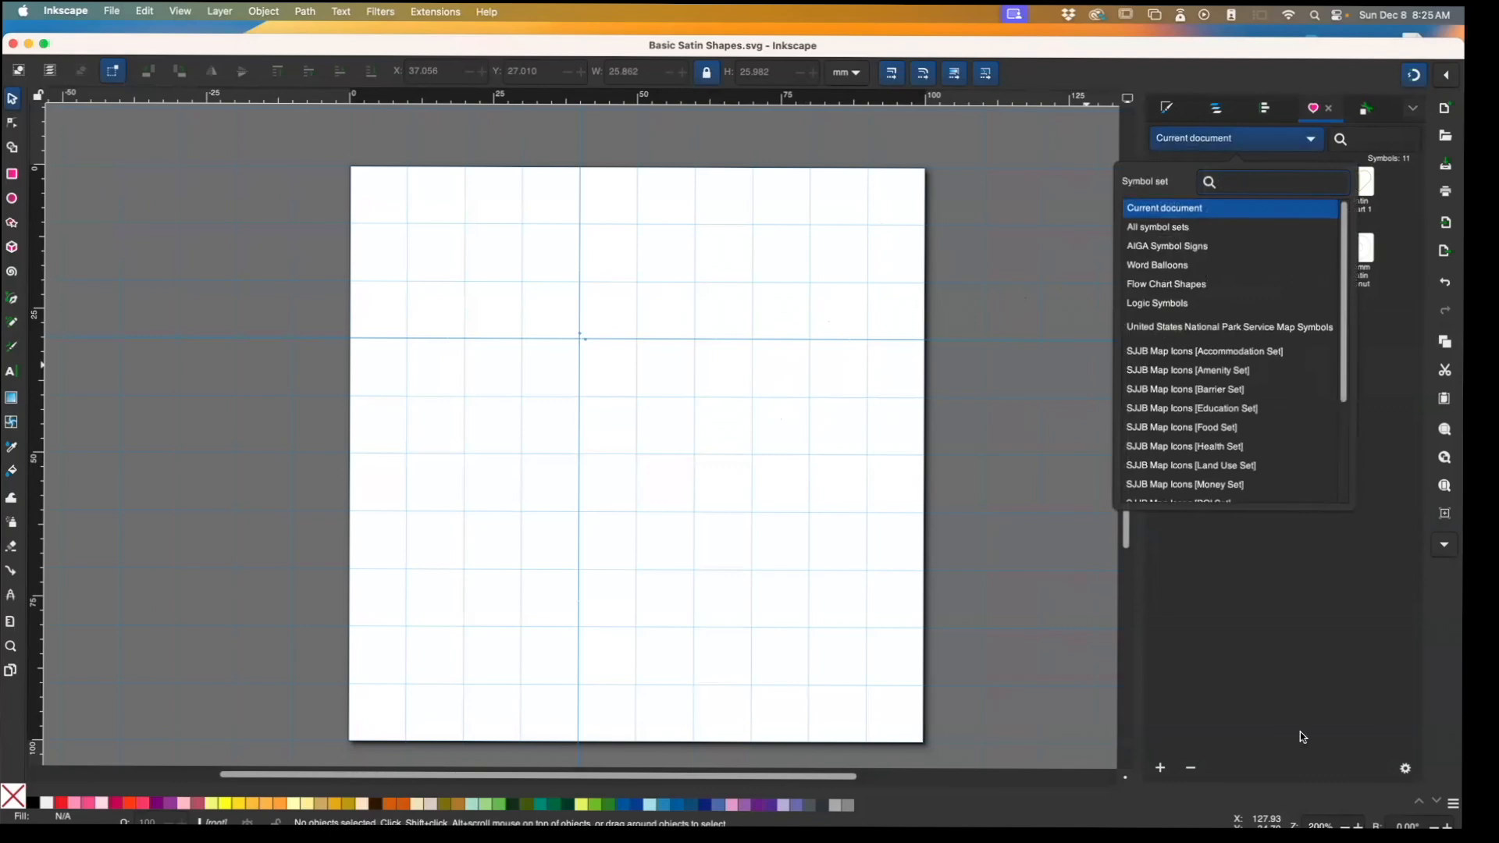
click(1254, 642)
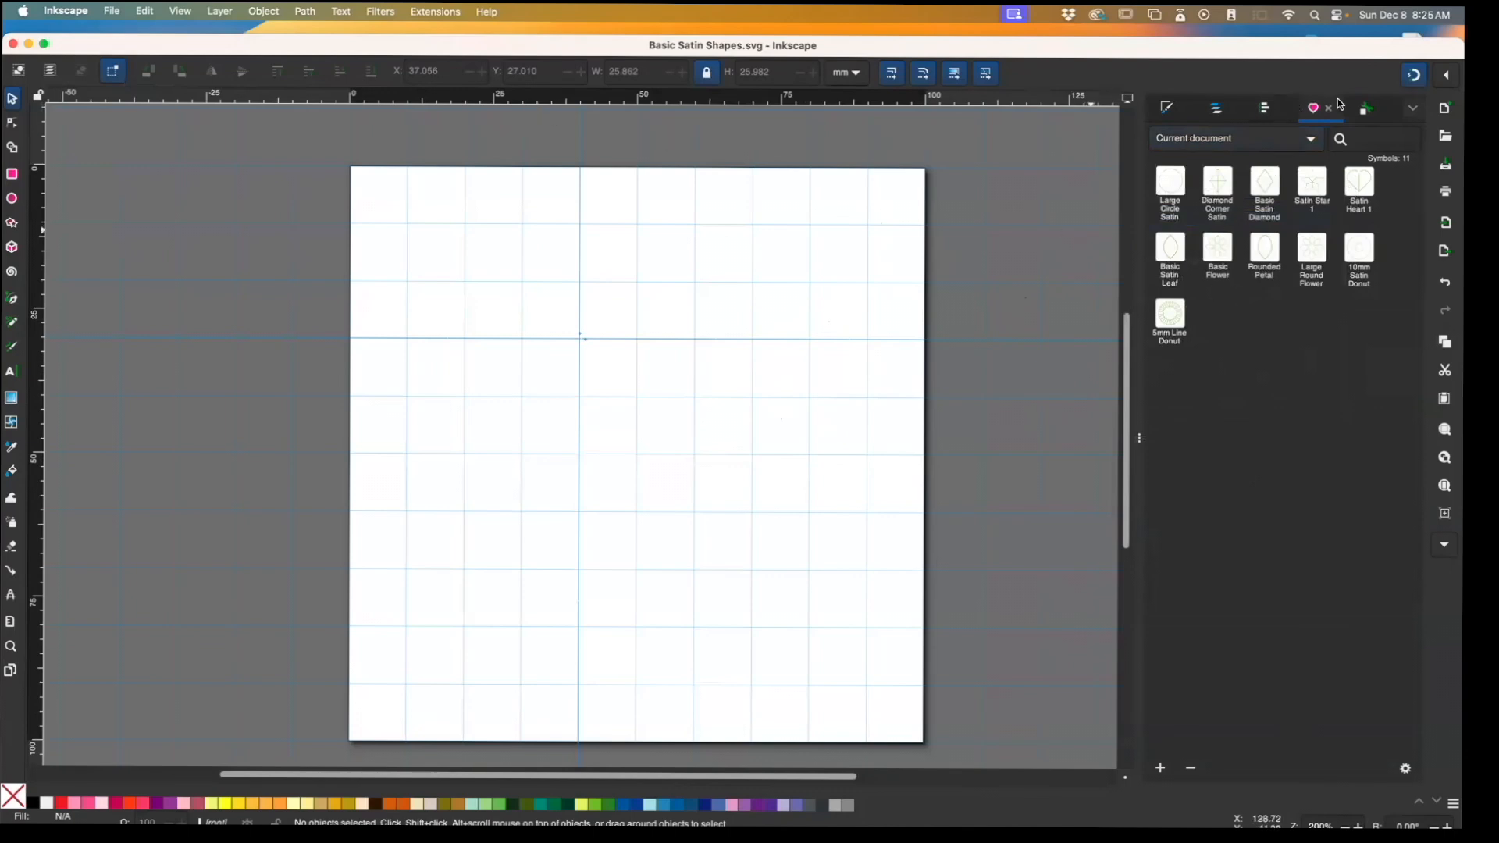
click(1292, 140)
click(640, 461)
Delete all guides from the document and save Basic Satin Shapes.svg
click(141, 11)
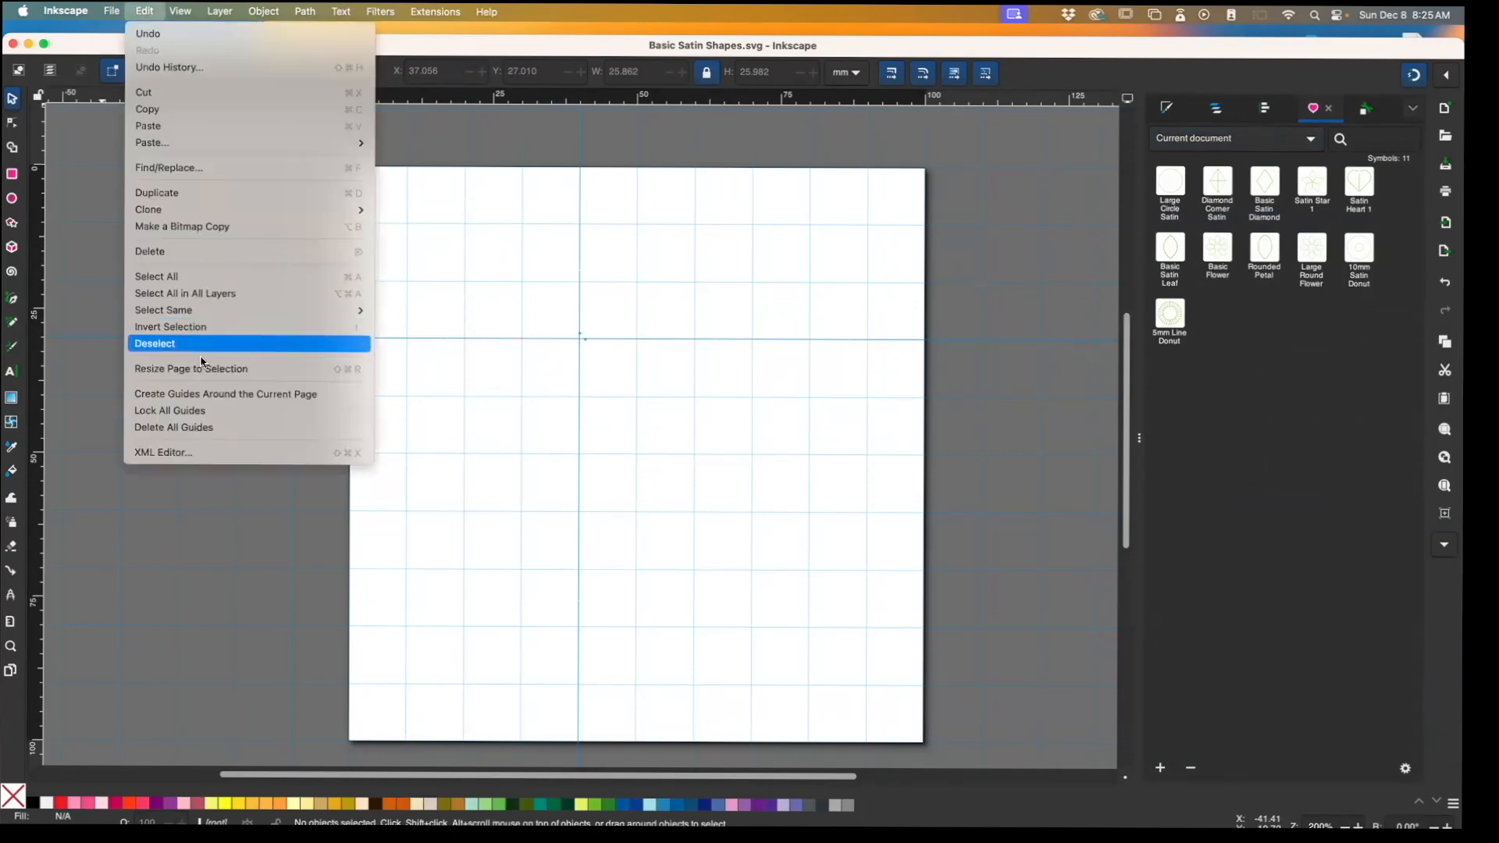
click(194, 425)
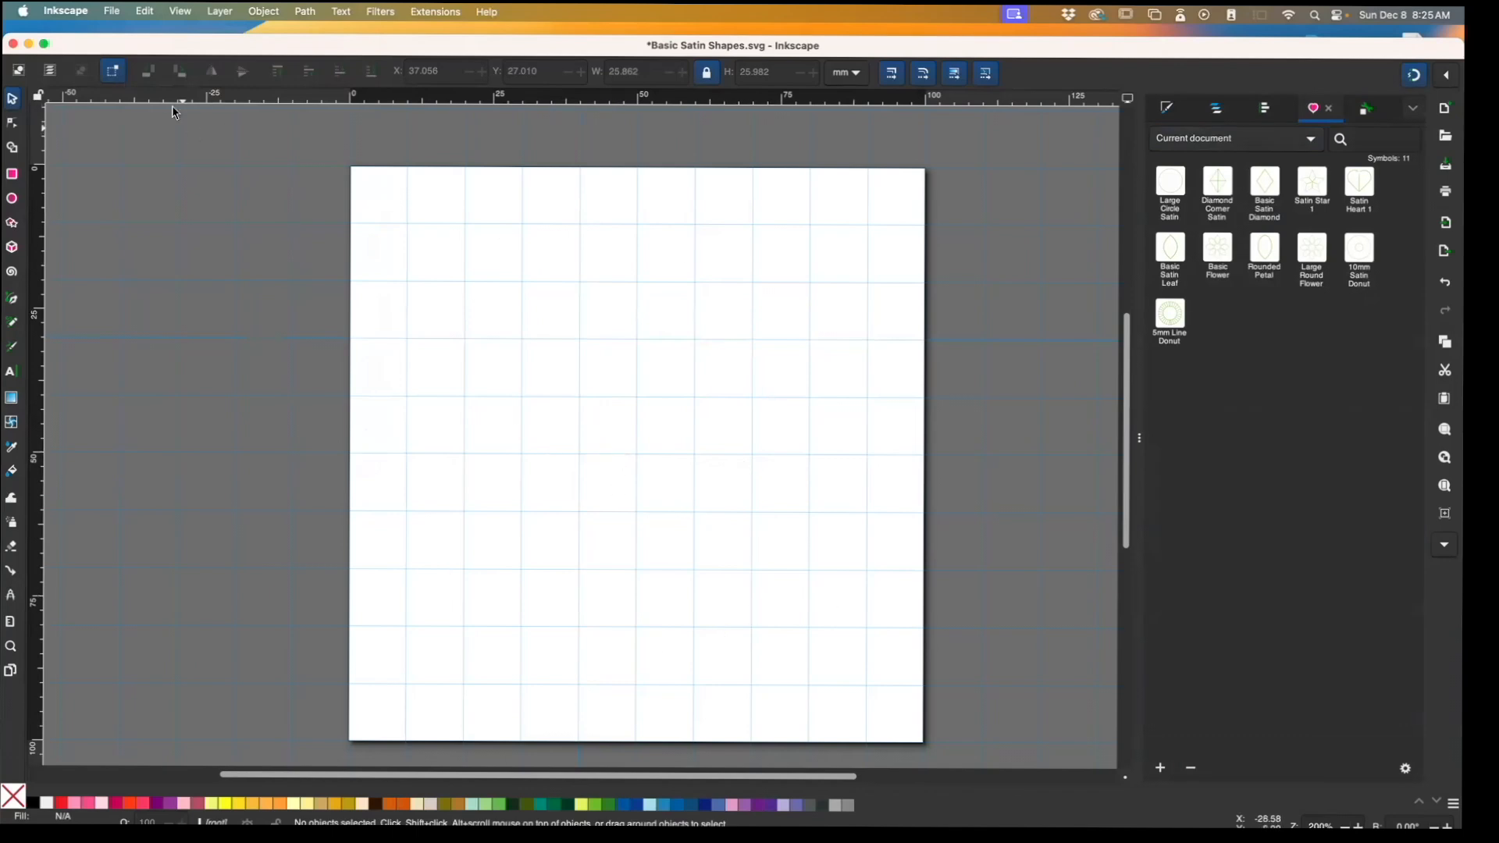
click(112, 11)
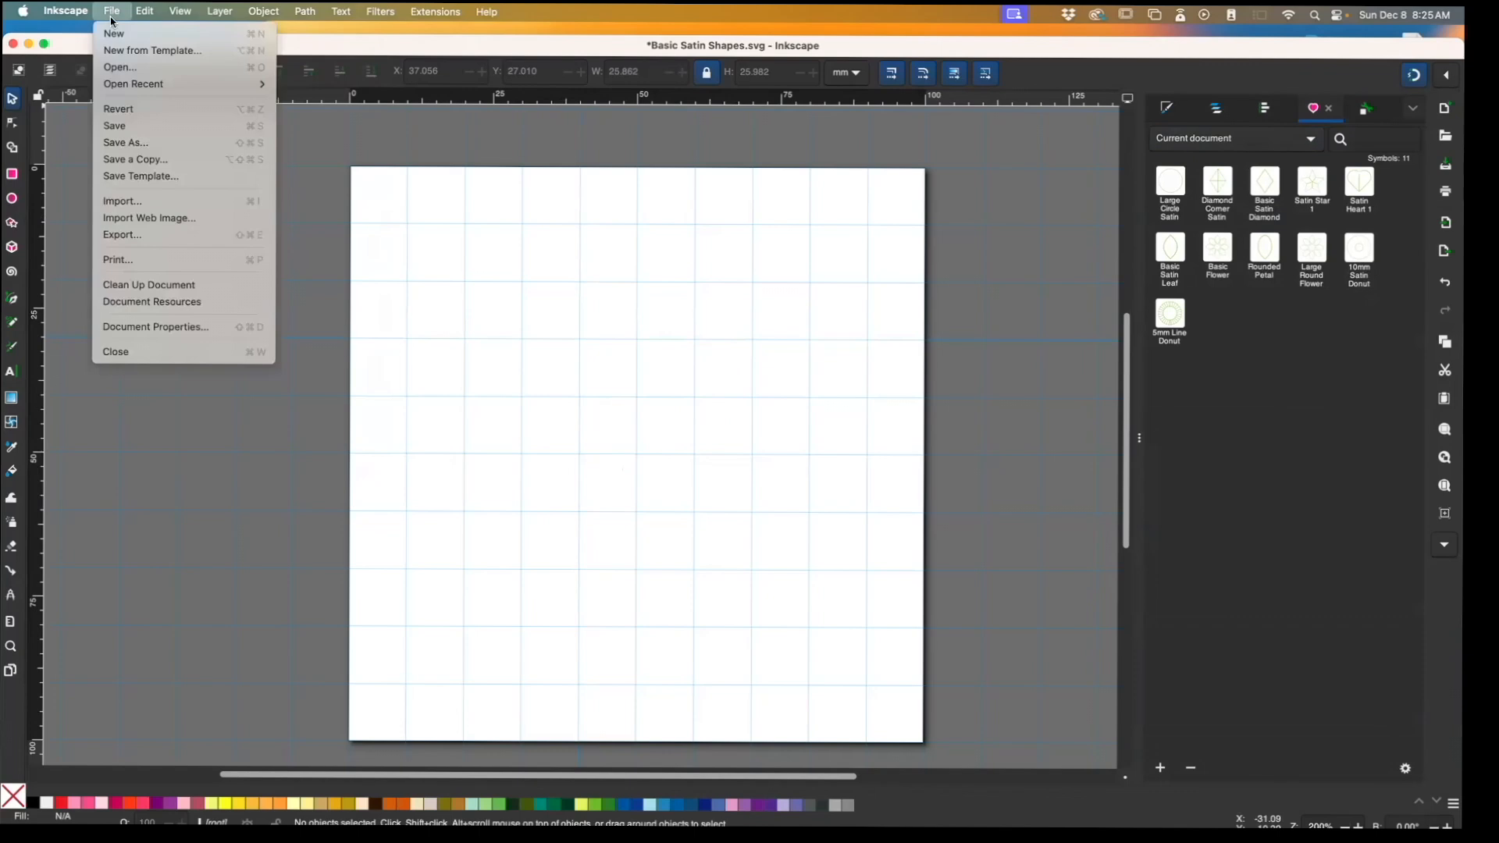
click(124, 125)
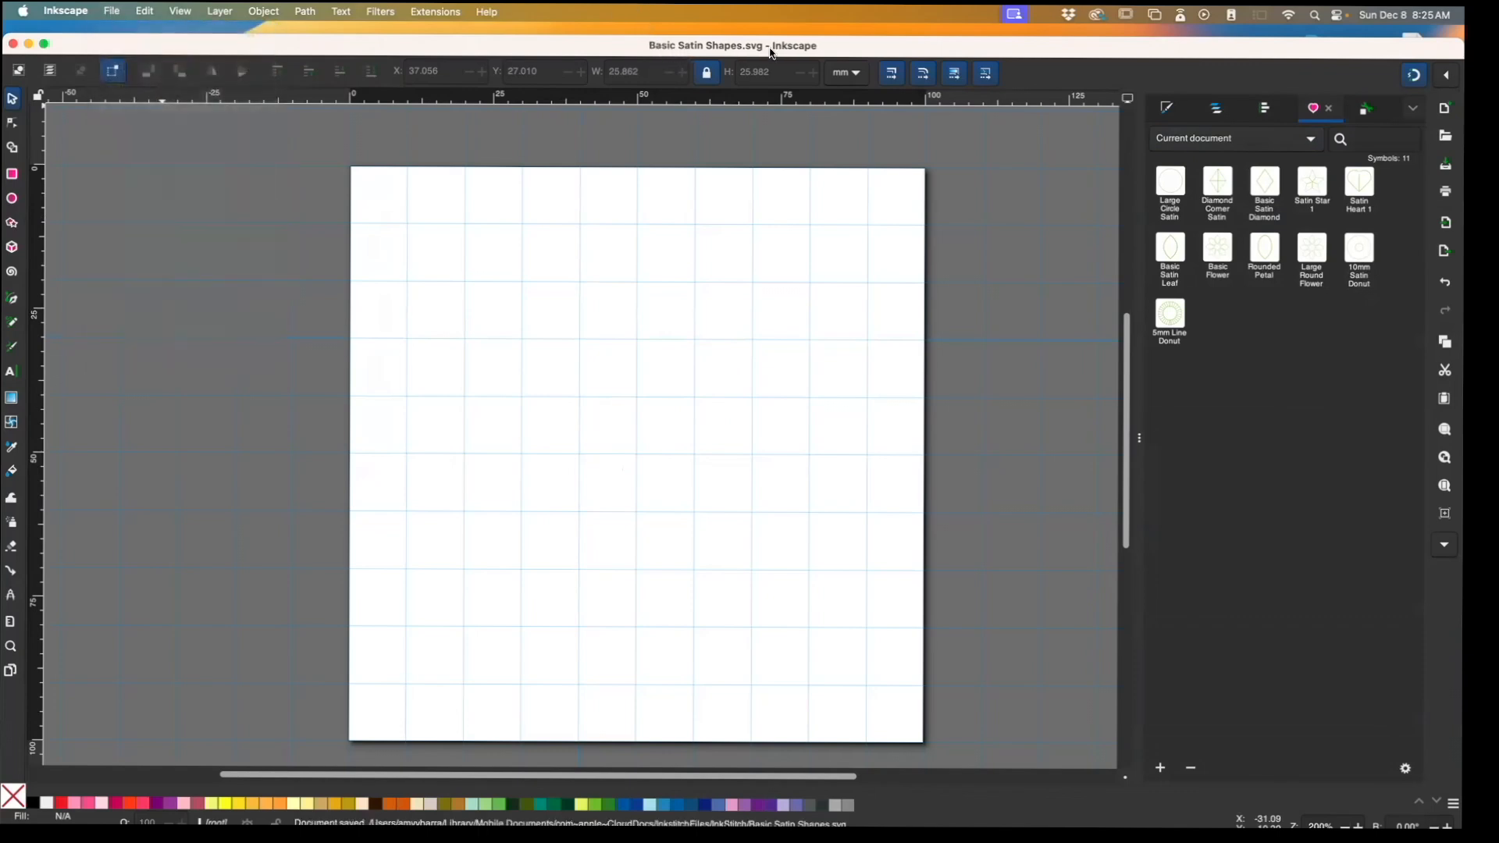
Open the user symbols folder from the System section of the preferences
click(110, 12)
mouse_move(119, 87)
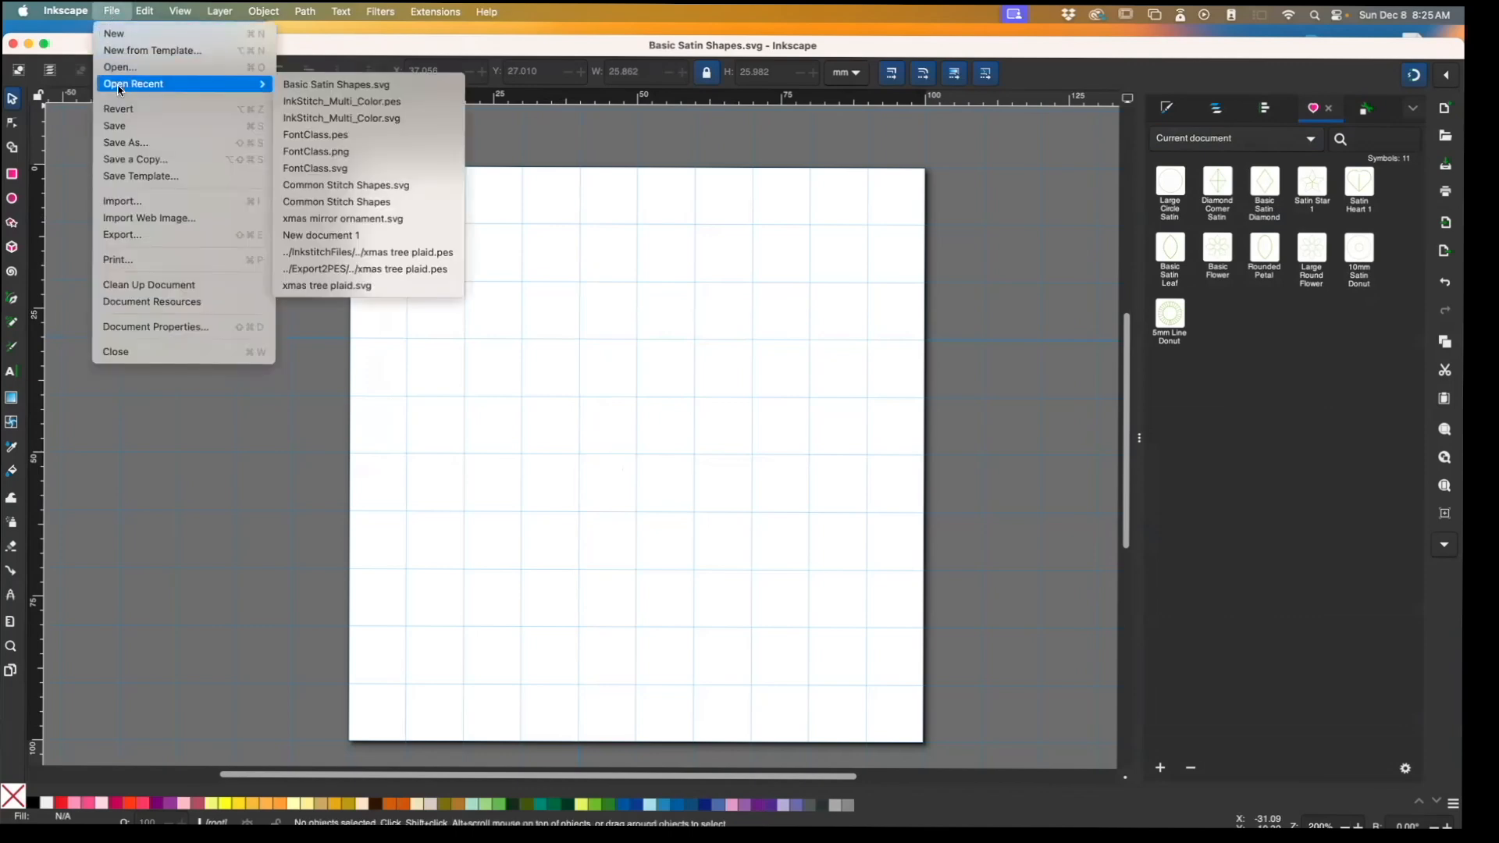
mouse_move(66, 11)
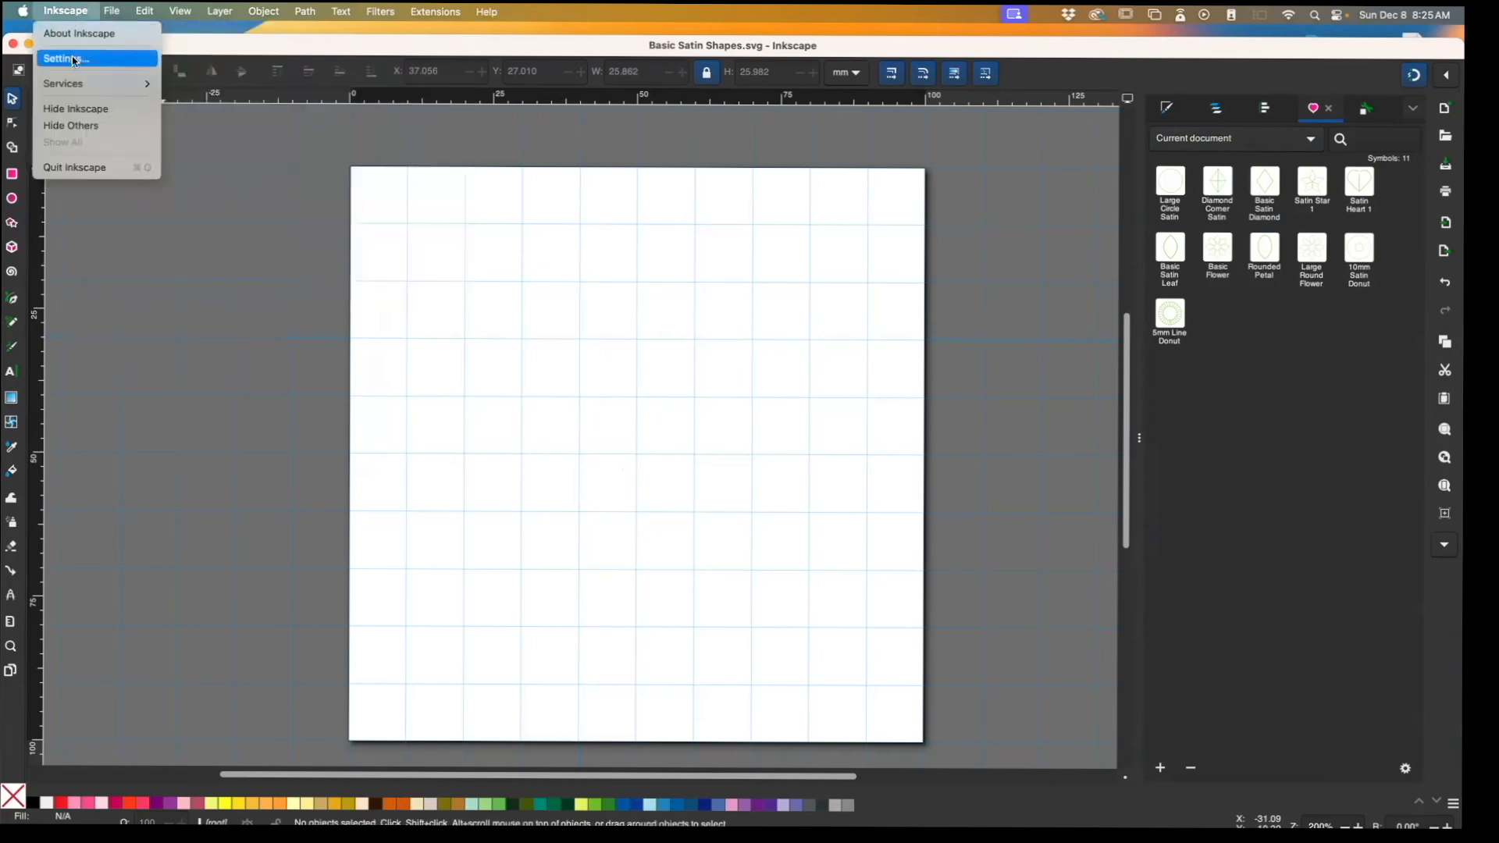
mouse_move(140, 16)
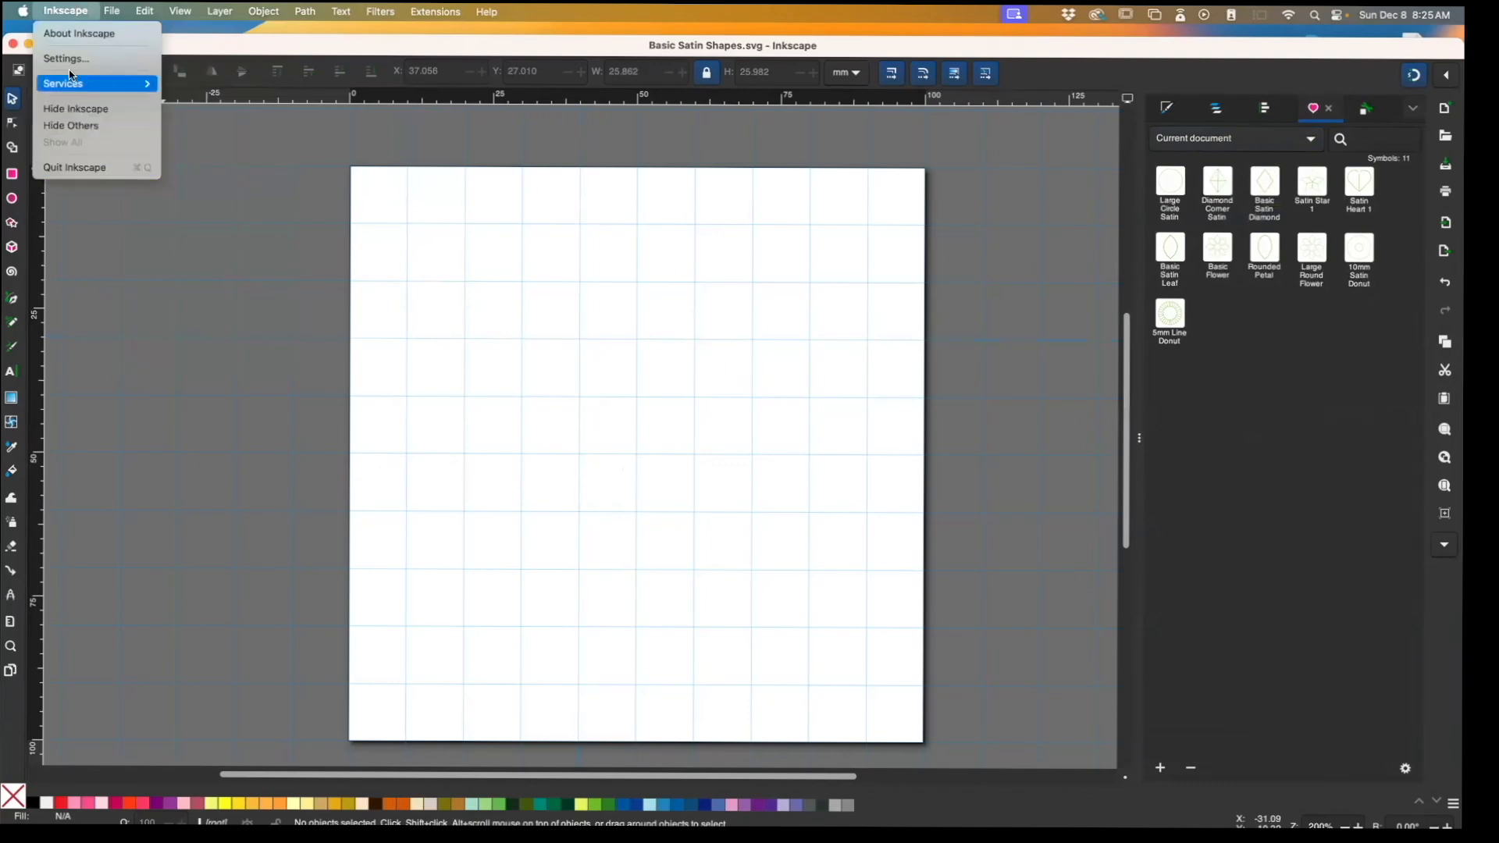
click(67, 59)
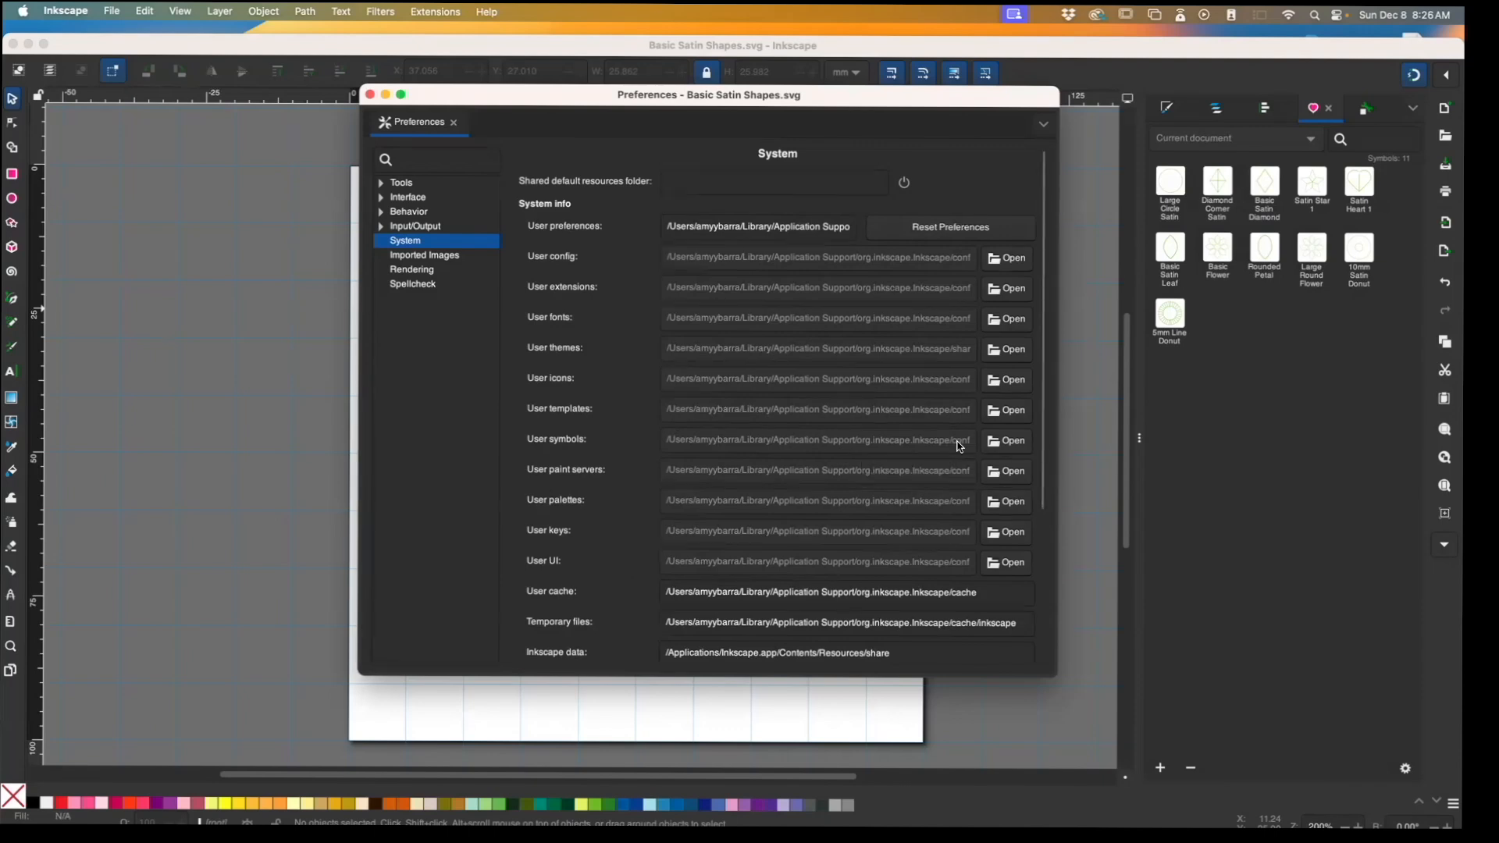
click(1006, 441)
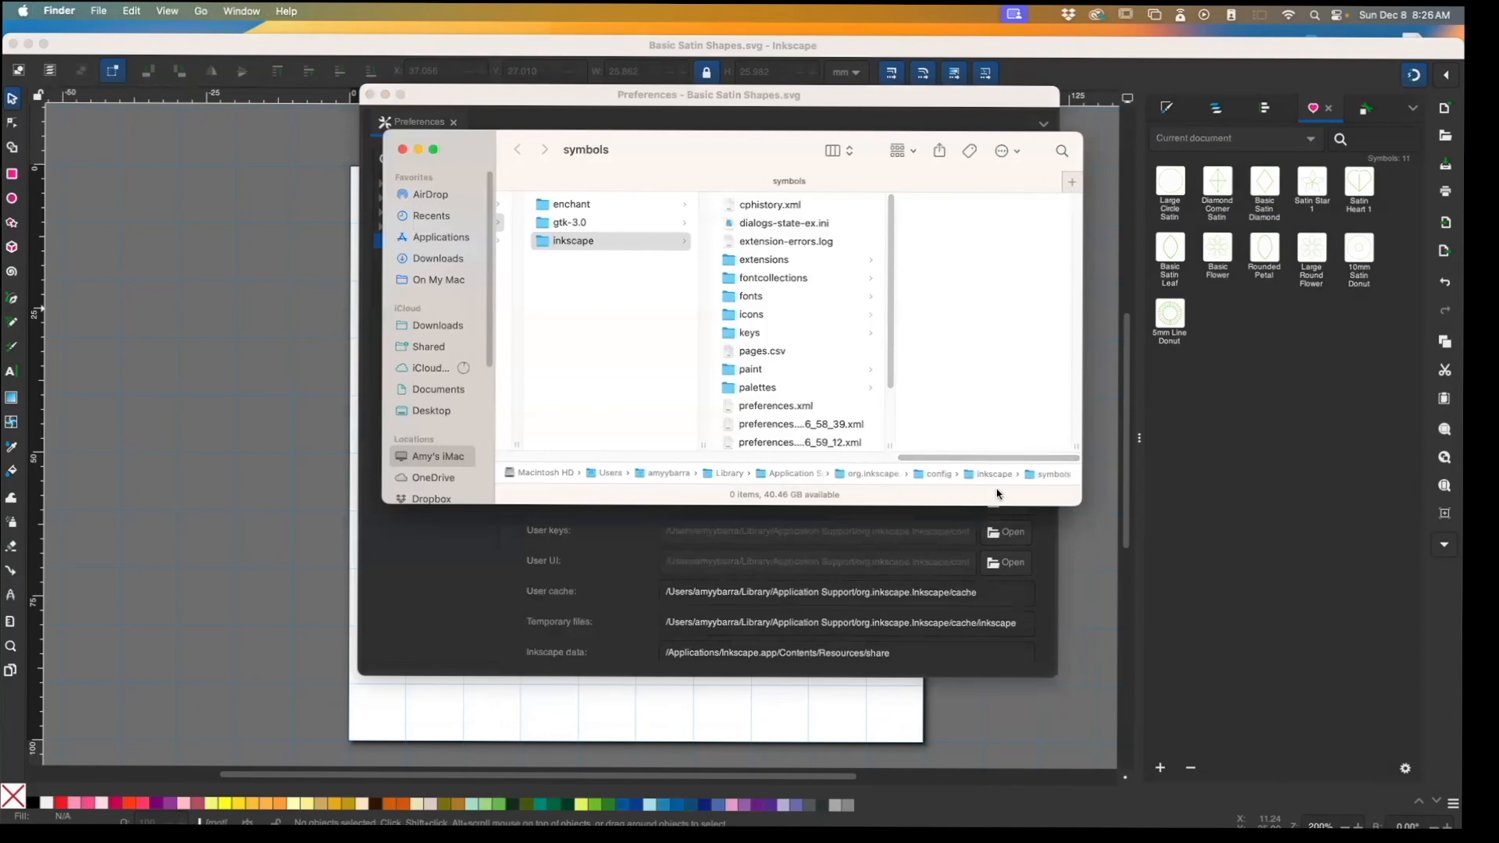
Copy the symbols folder's pathname in Finder, return to Inkscape and close the preferences
right_click(943, 302)
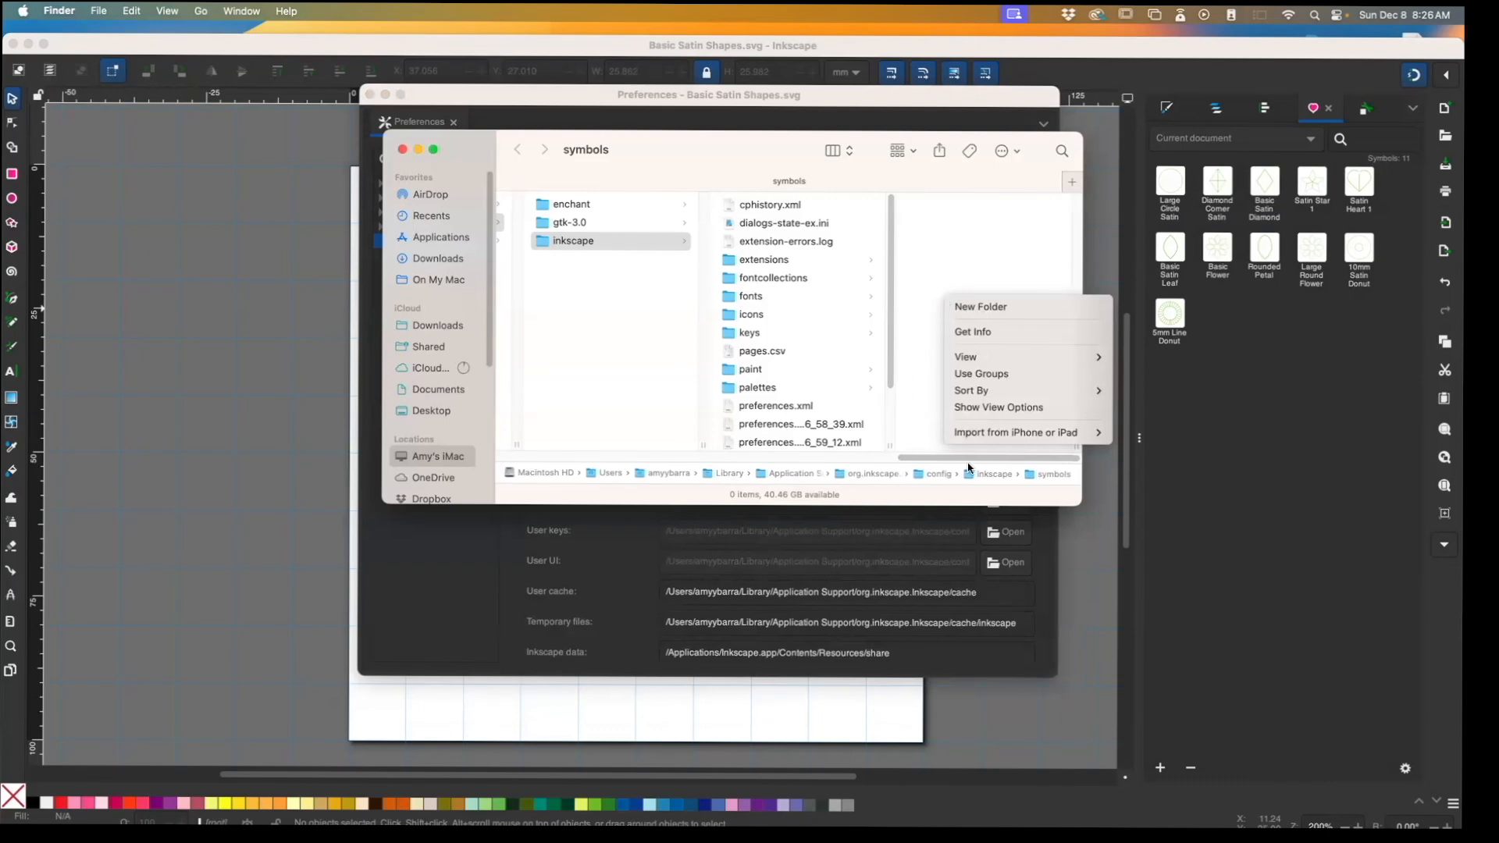
right_click(1048, 475)
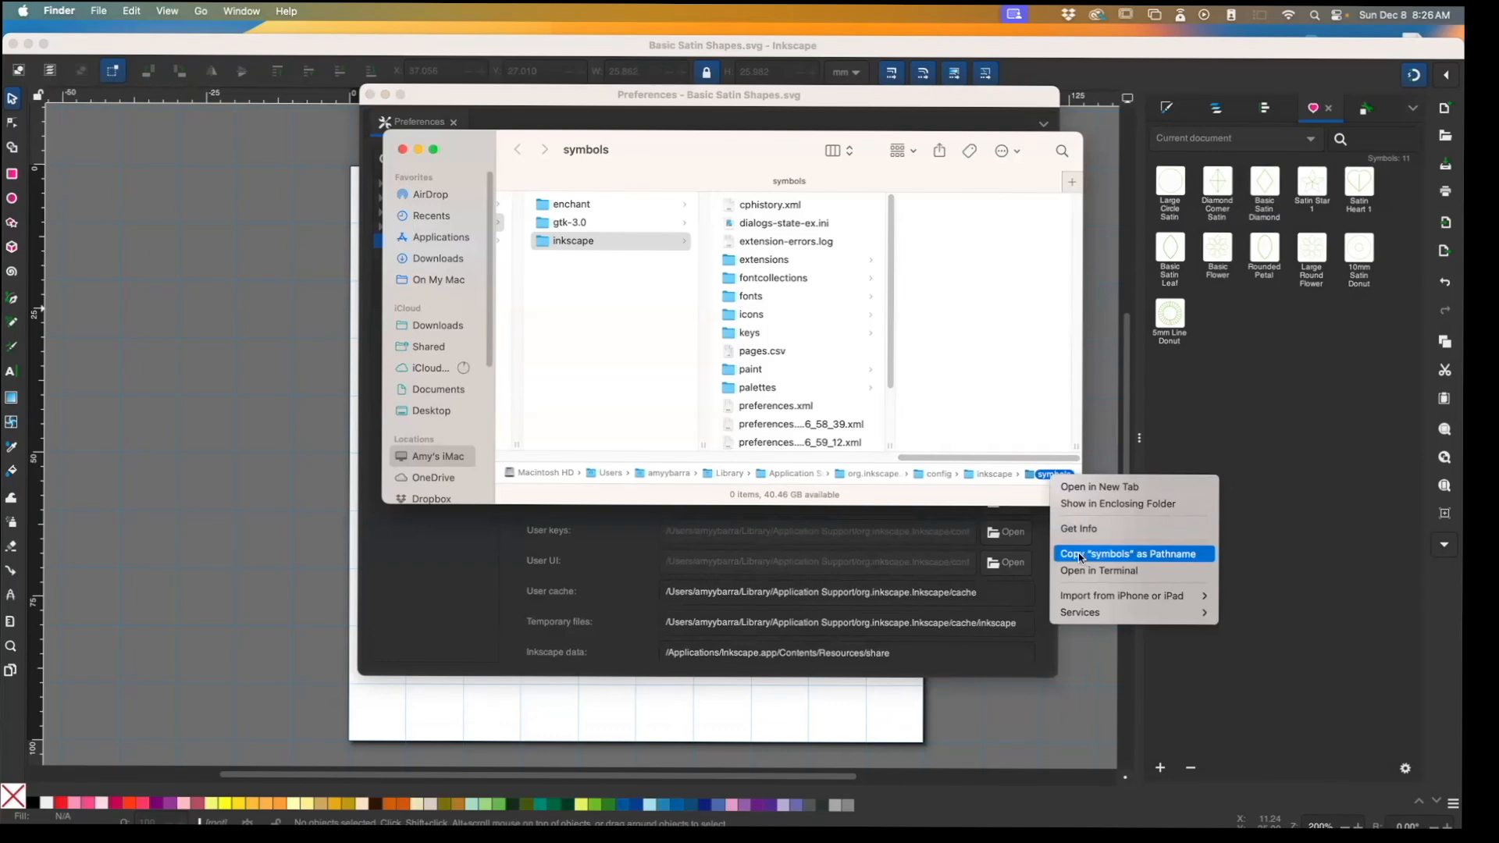
click(1142, 556)
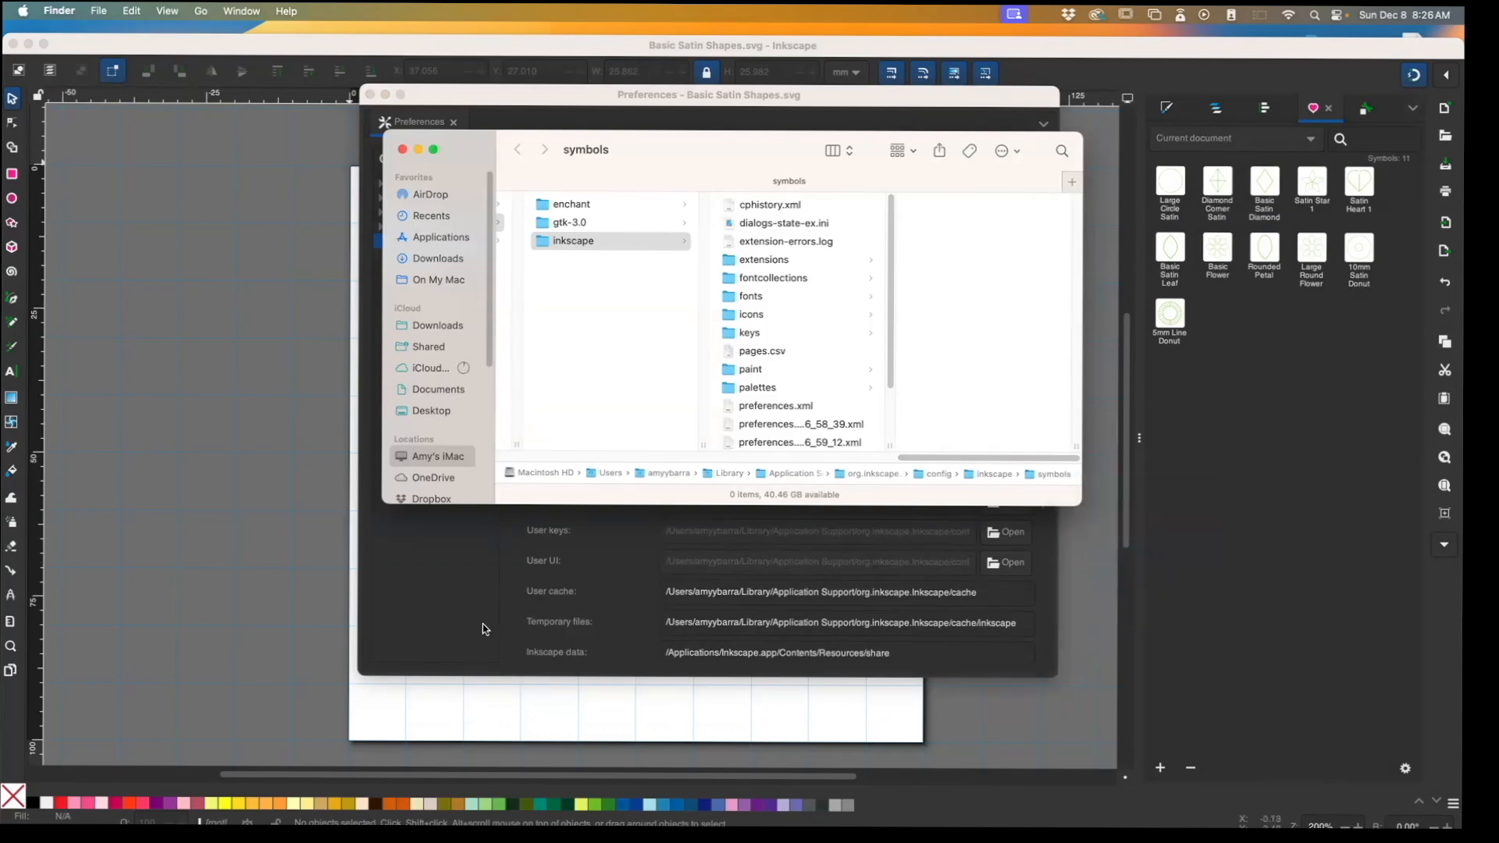
click(467, 605)
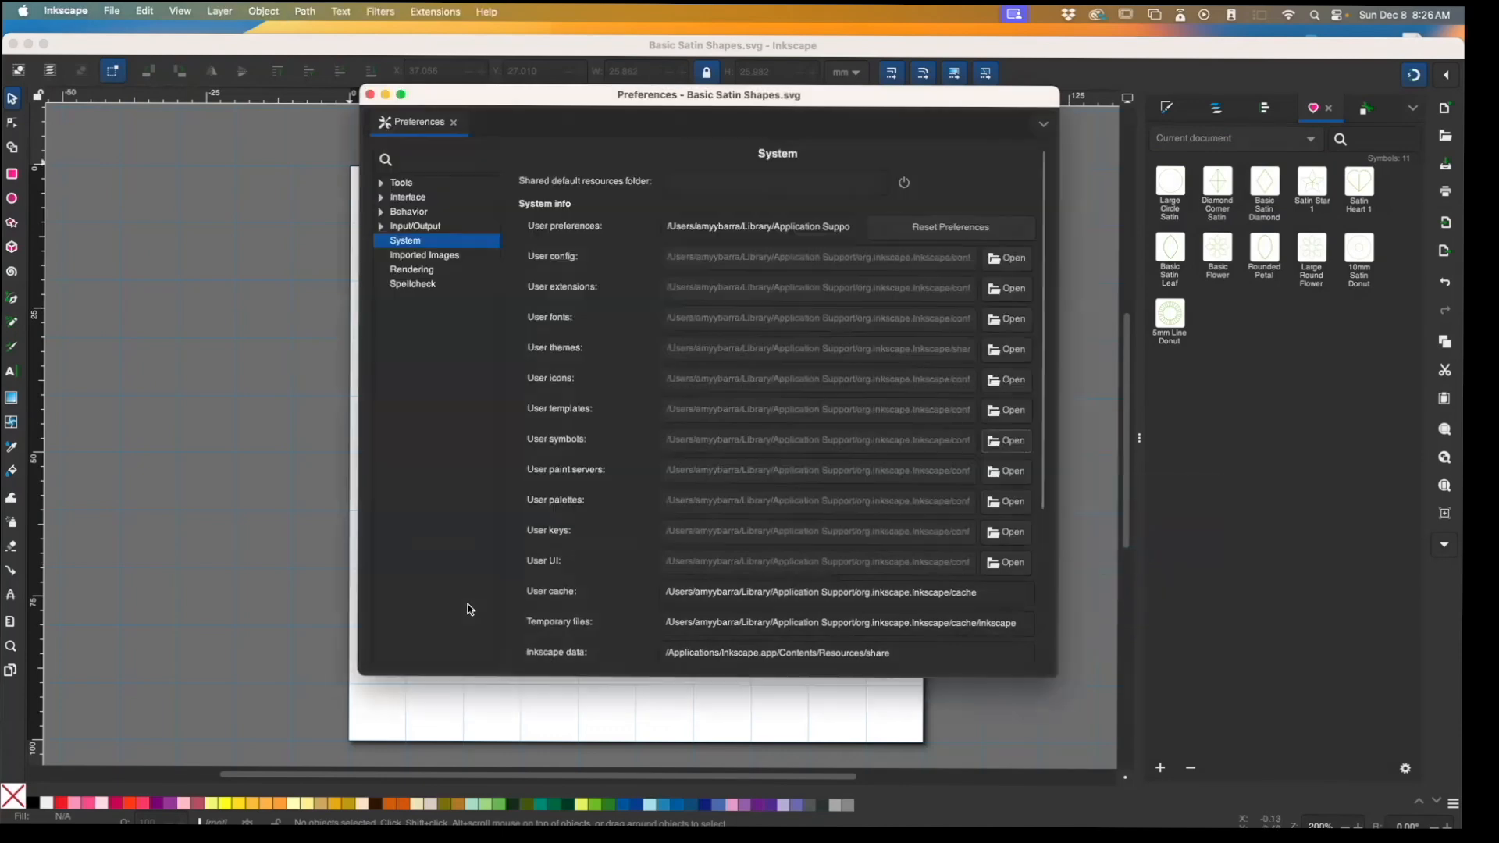
click(370, 95)
Save the document as Basic Satin Shapes.svg in the user symbols folder by putting the copied path and a slash before the file name
click(111, 10)
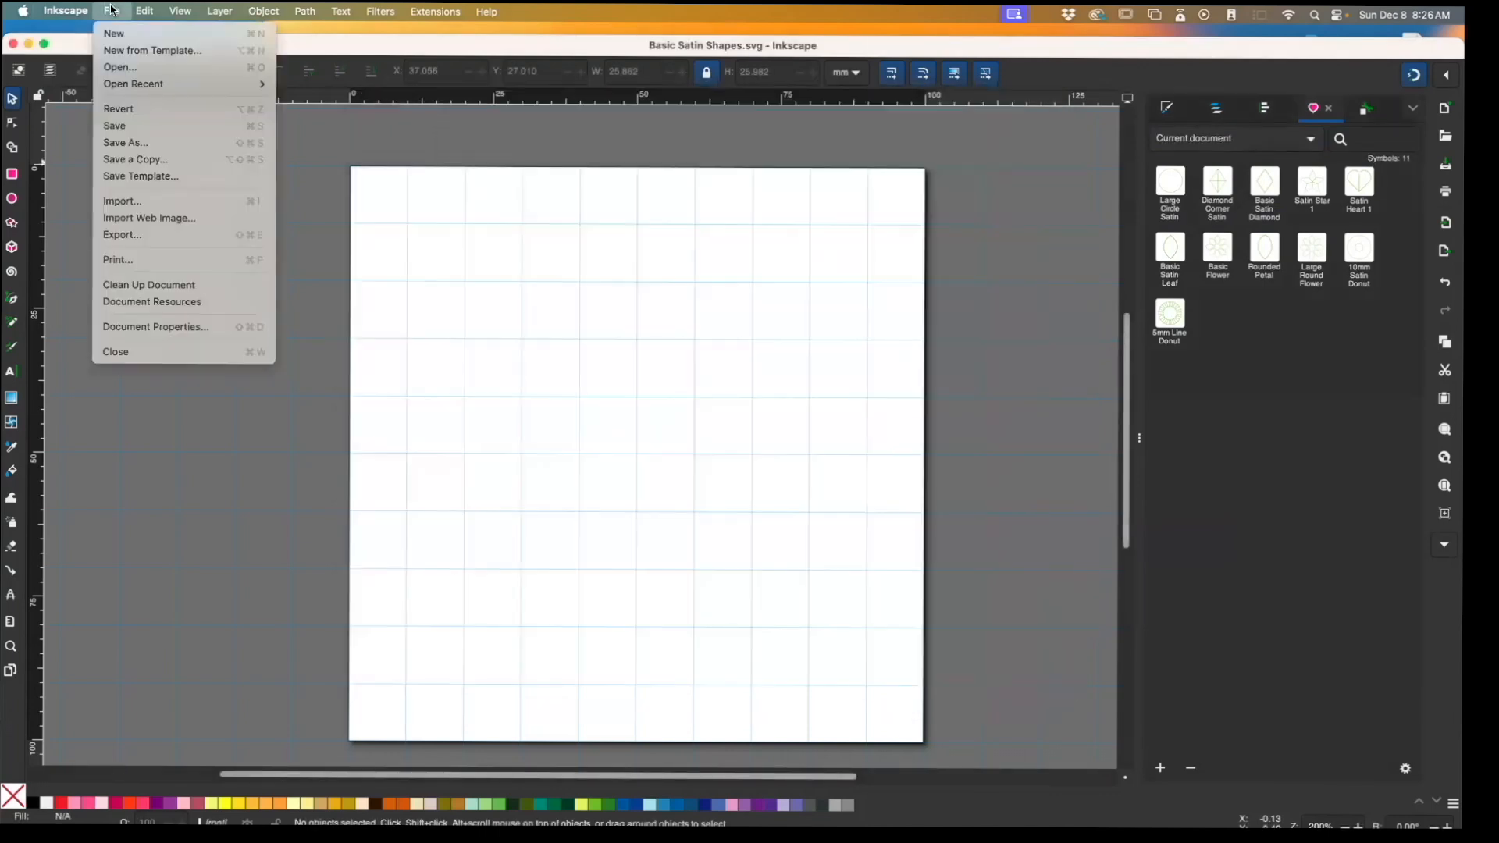
click(133, 143)
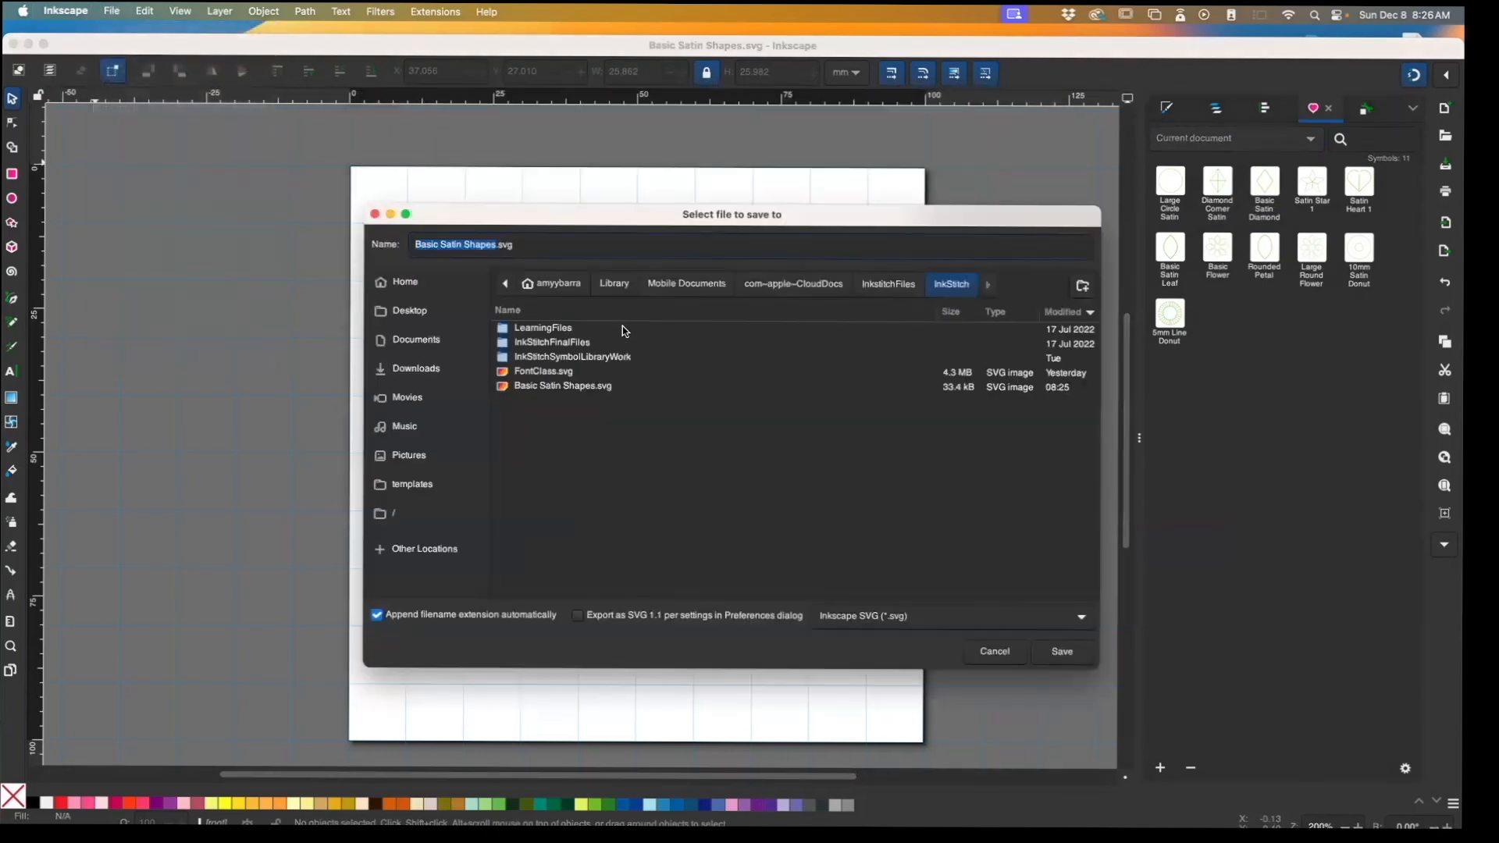
click(548, 250)
click(506, 285)
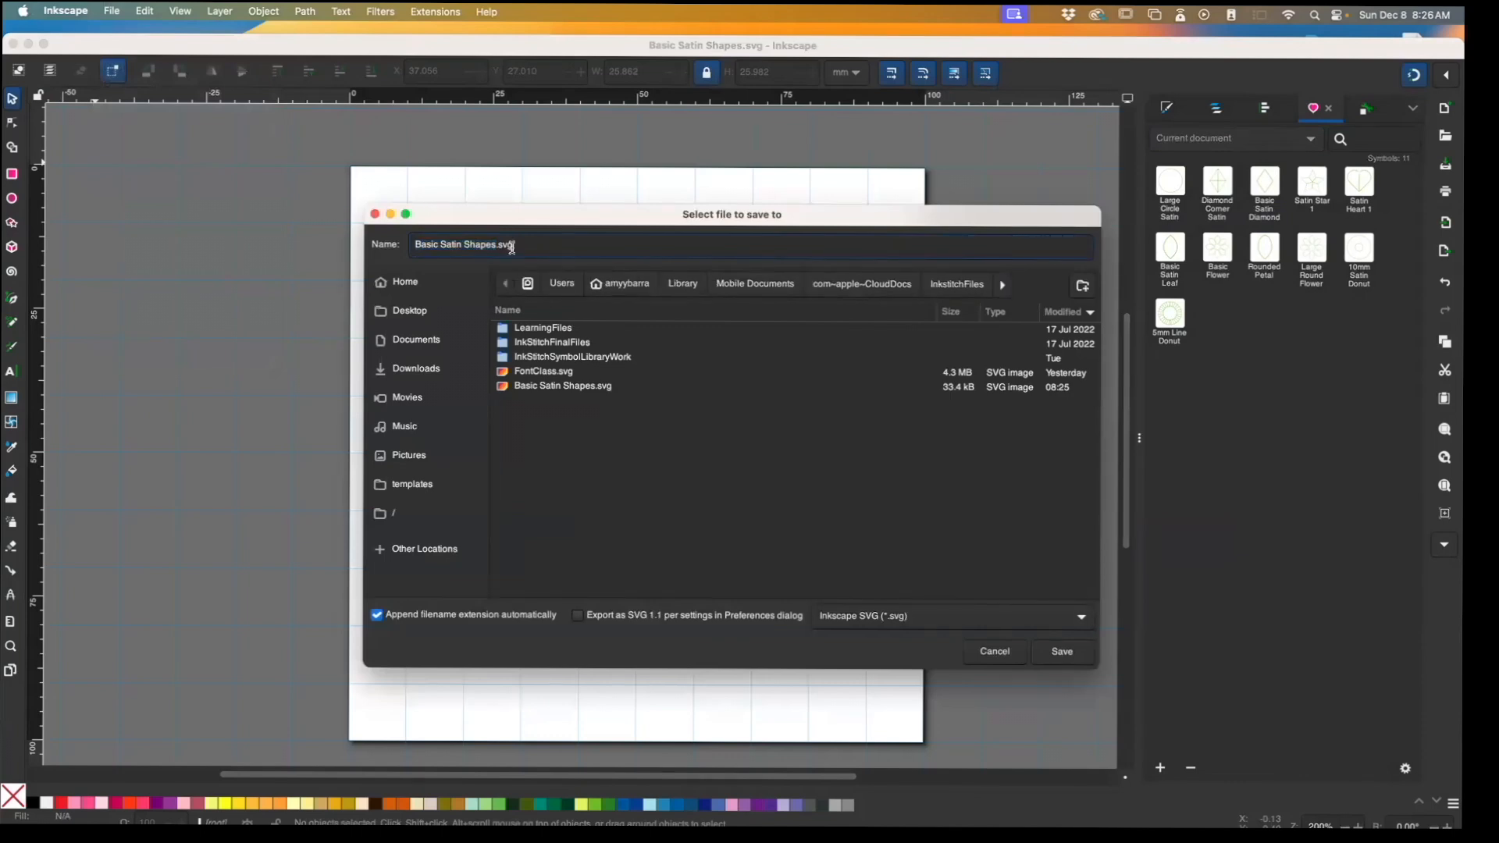
drag(521, 247, 409, 249)
click(419, 244)
right_click(416, 242)
click(433, 291)
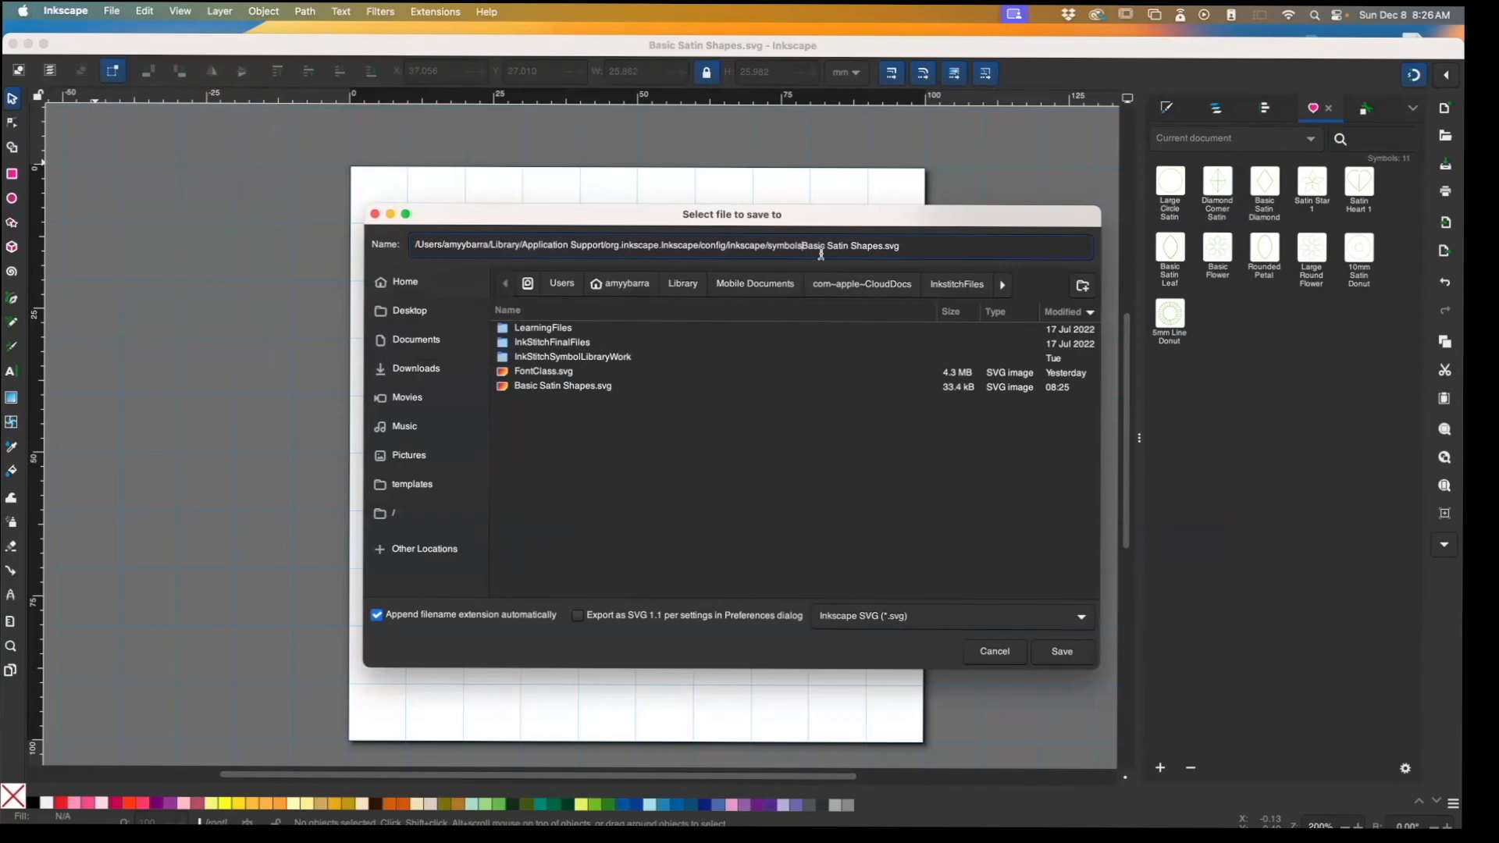
text(/)
click(1063, 652)
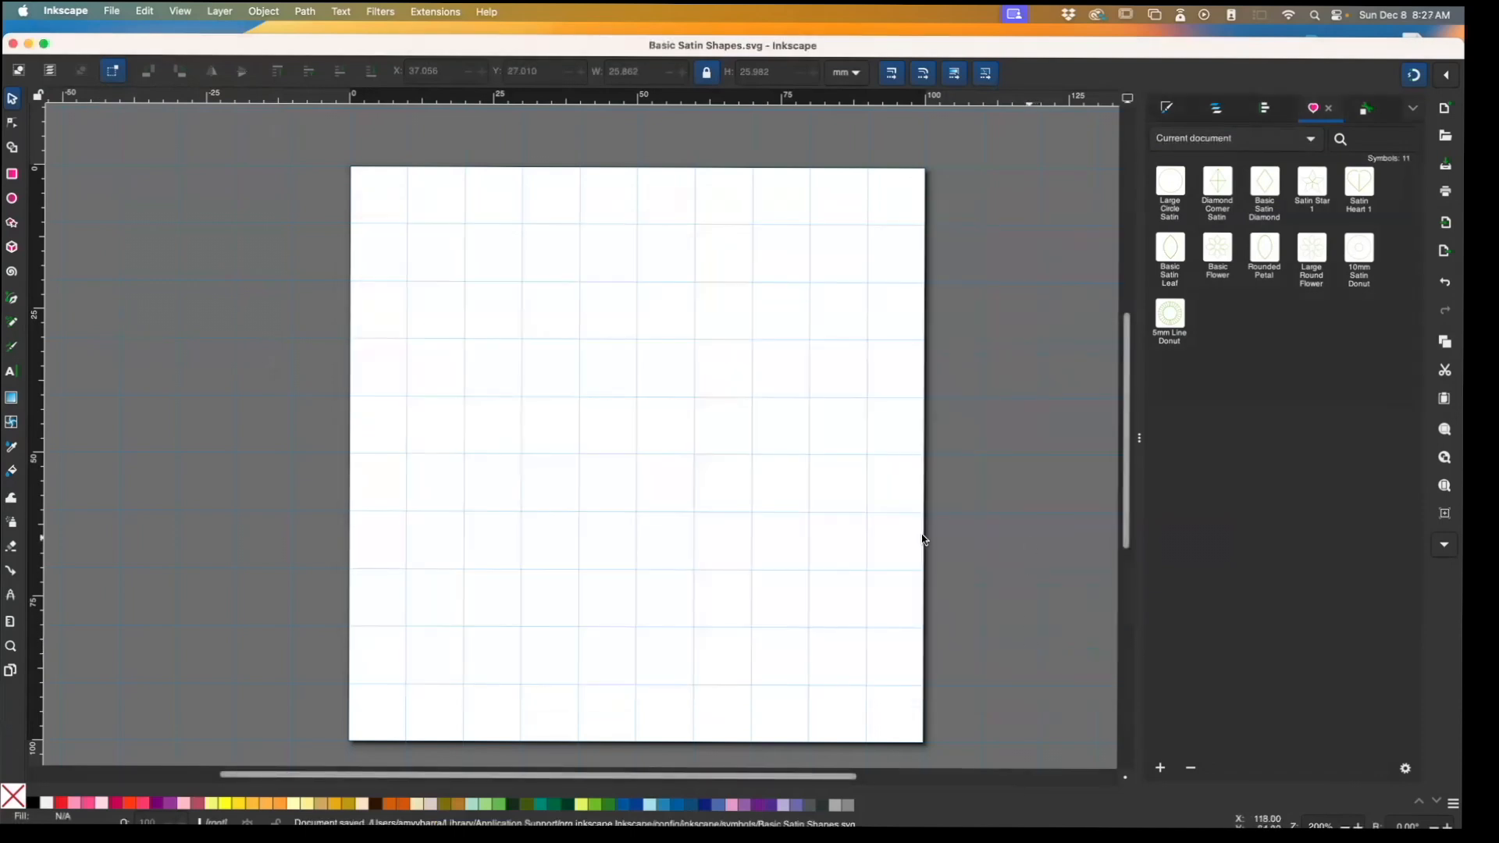
Create a new document, enlarge its window and widen the canvas by narrowing the docked dialogs
click(44, 10)
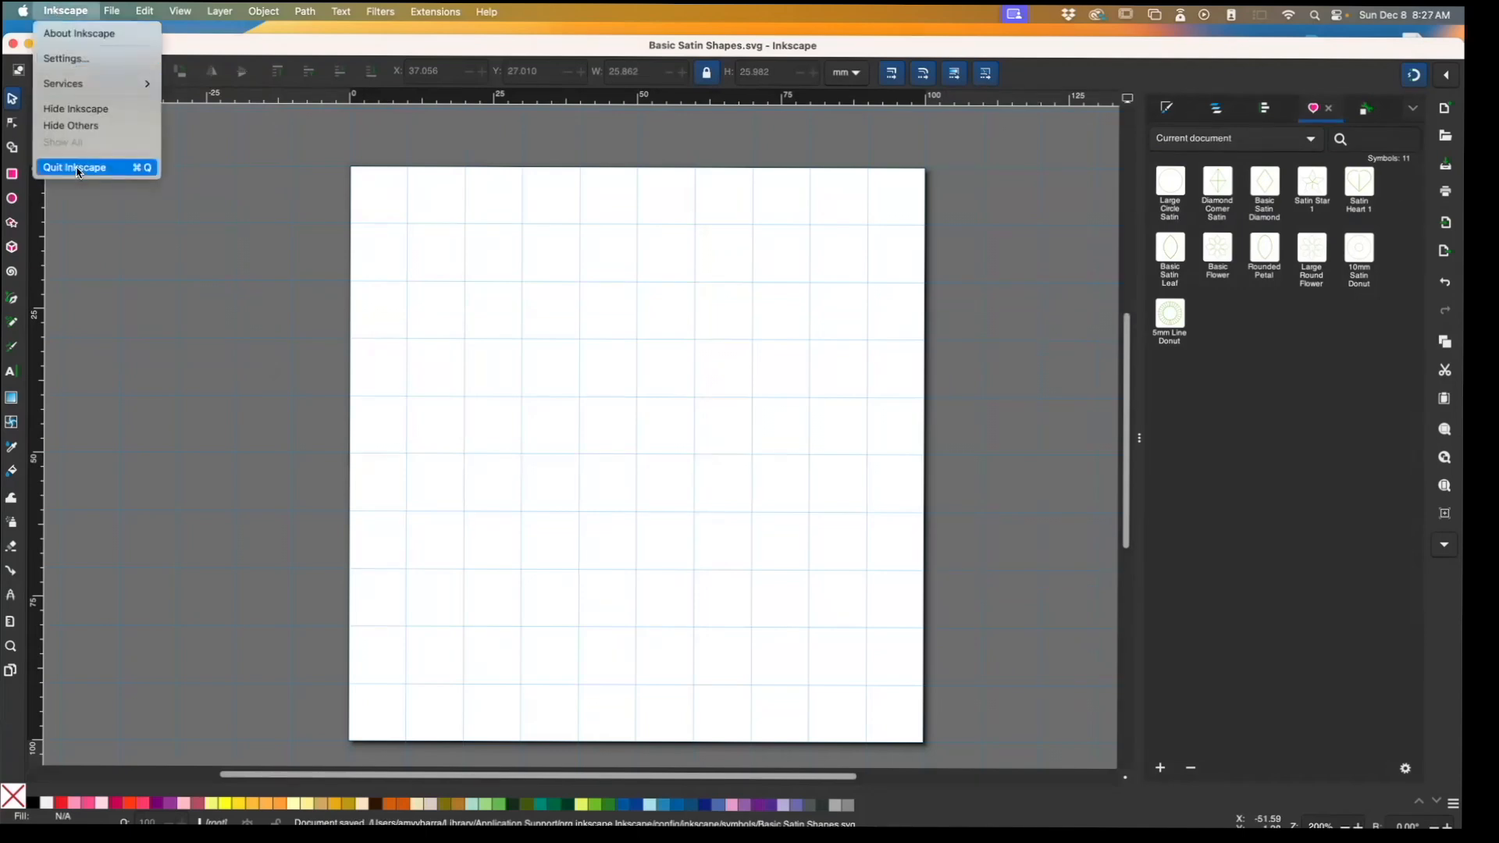
click(170, 269)
click(114, 12)
click(118, 31)
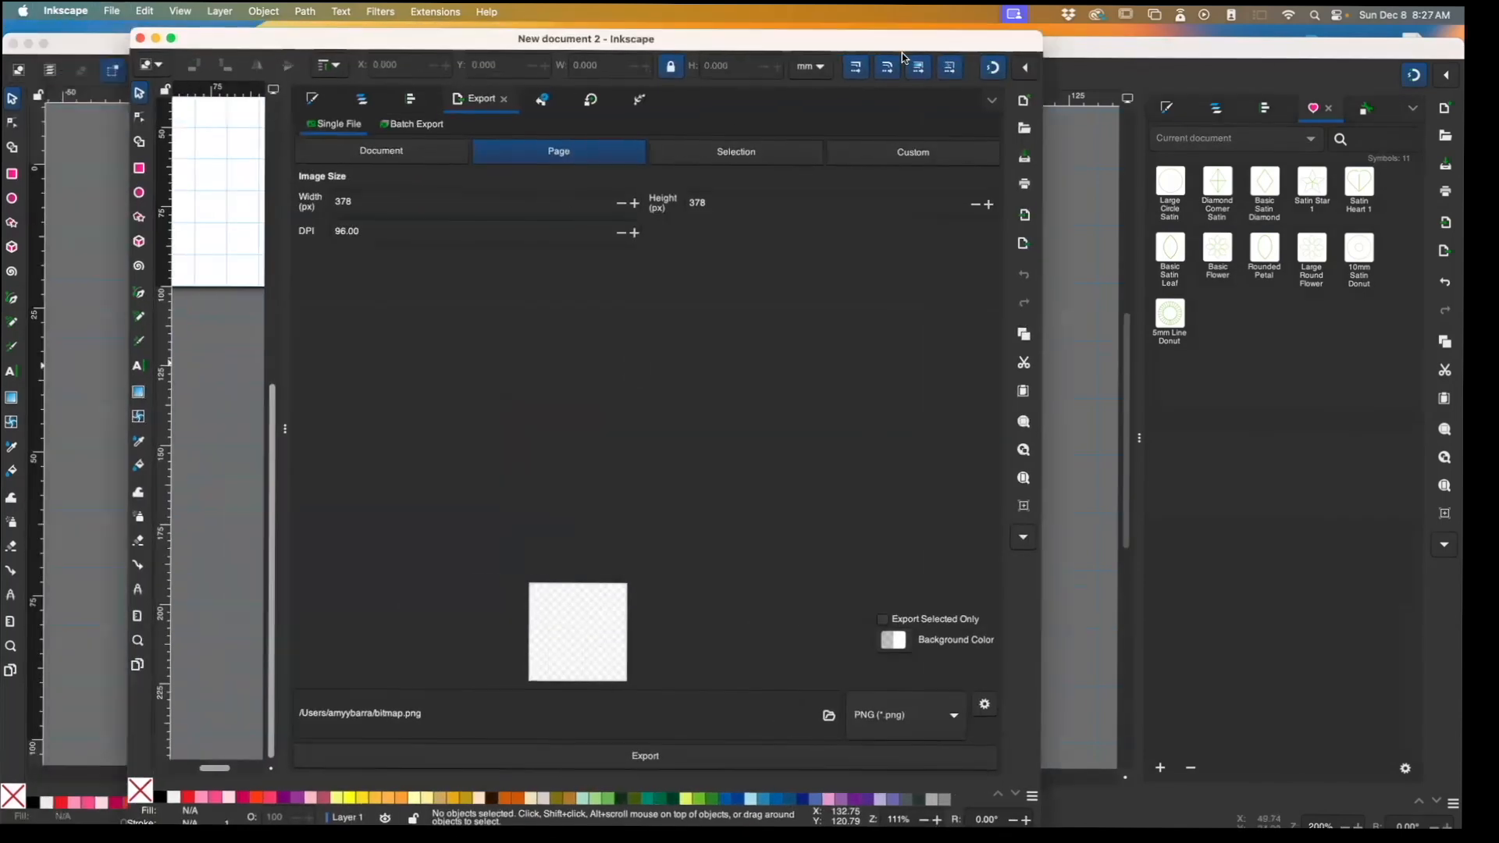
double_click(815, 44)
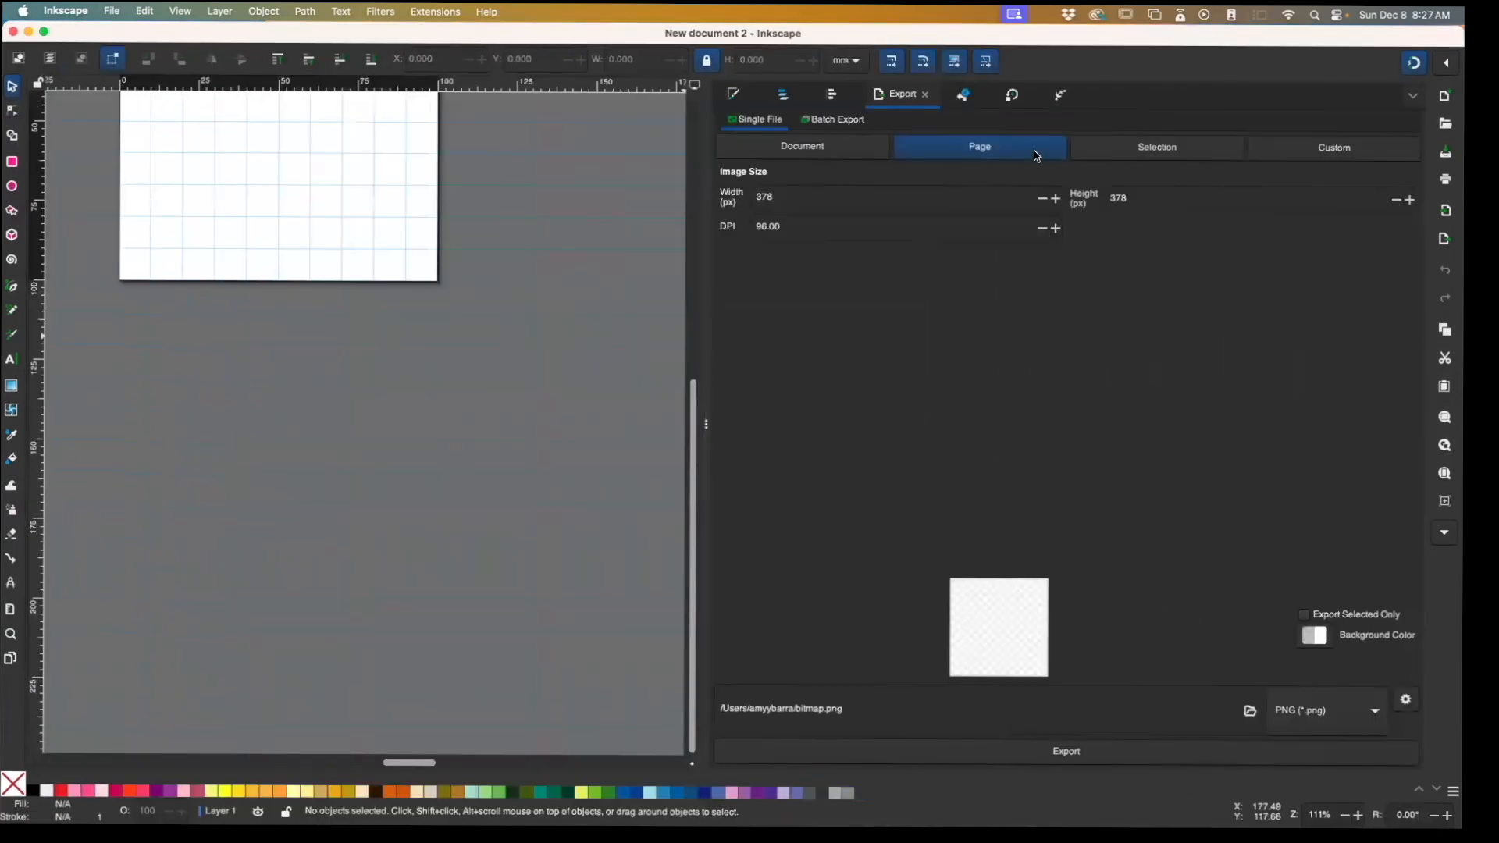
drag(707, 358, 1097, 359)
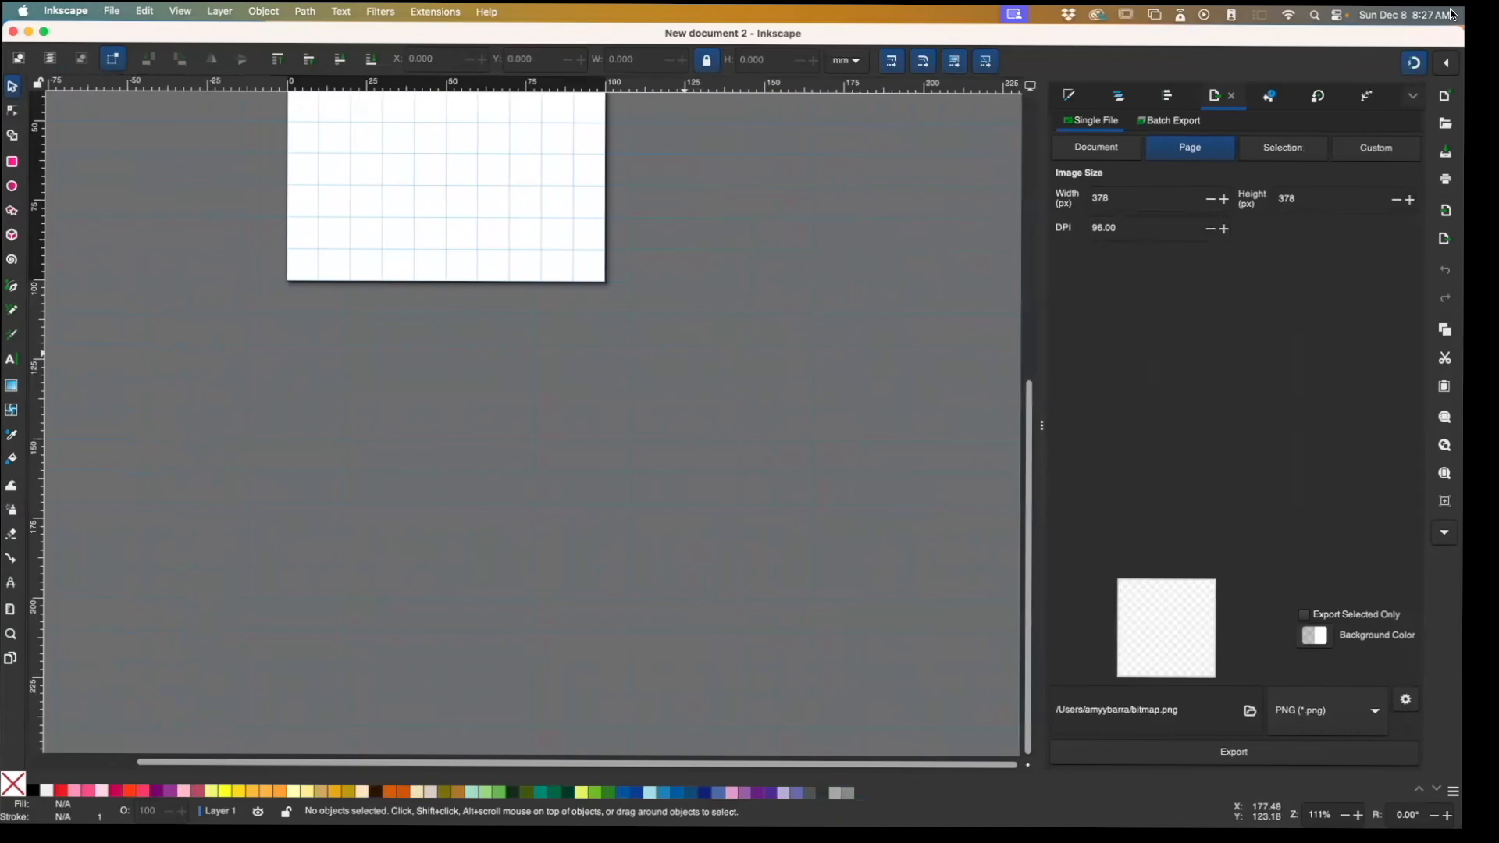
Open the Symbols dialog and show the Basic Satin Shapes symbol set
click(1413, 95)
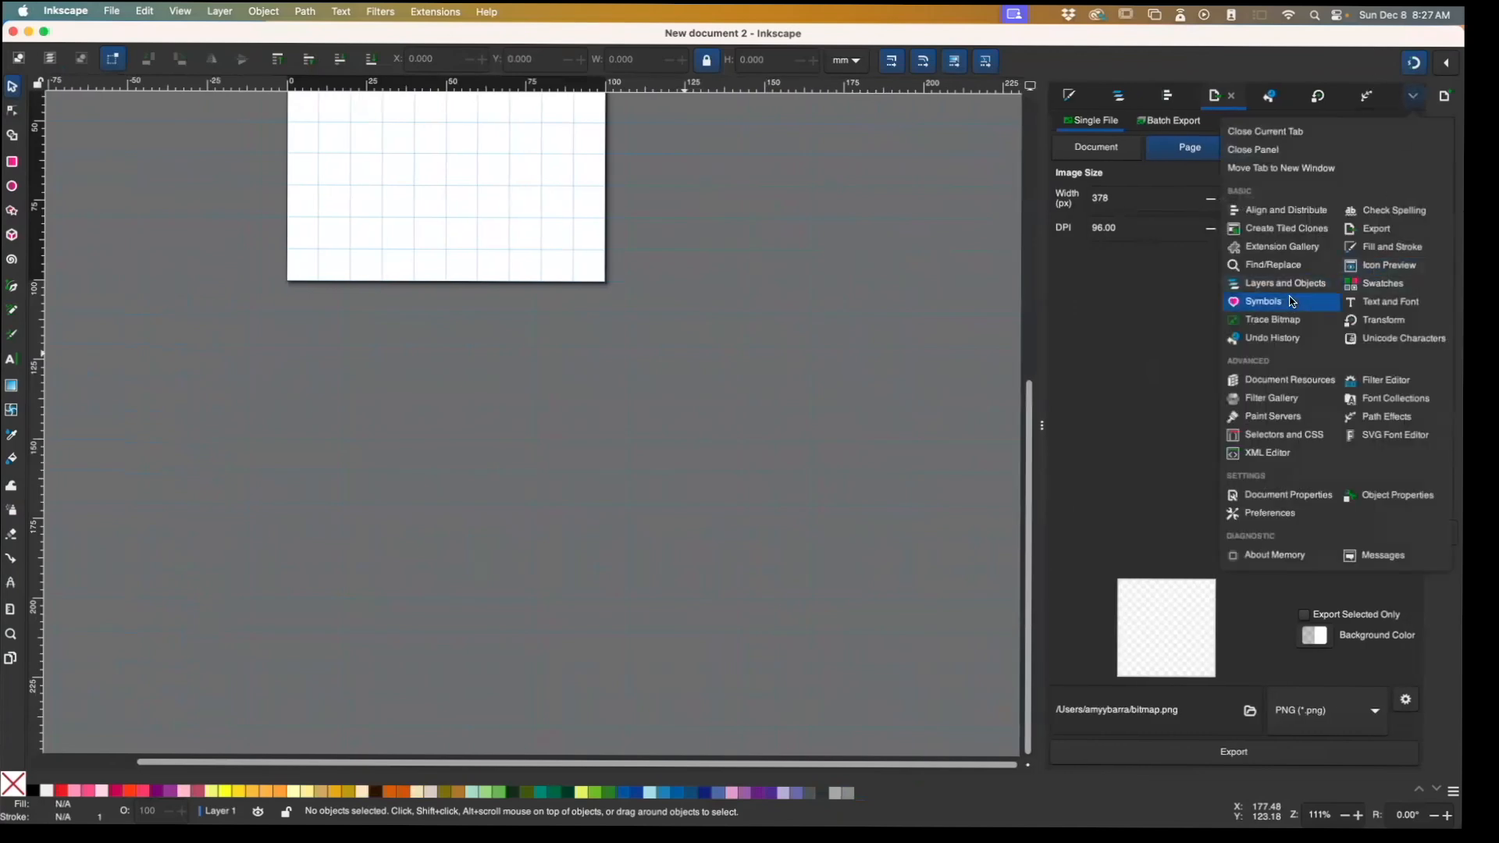
click(1253, 301)
drag(948, 274, 1114, 278)
click(1298, 132)
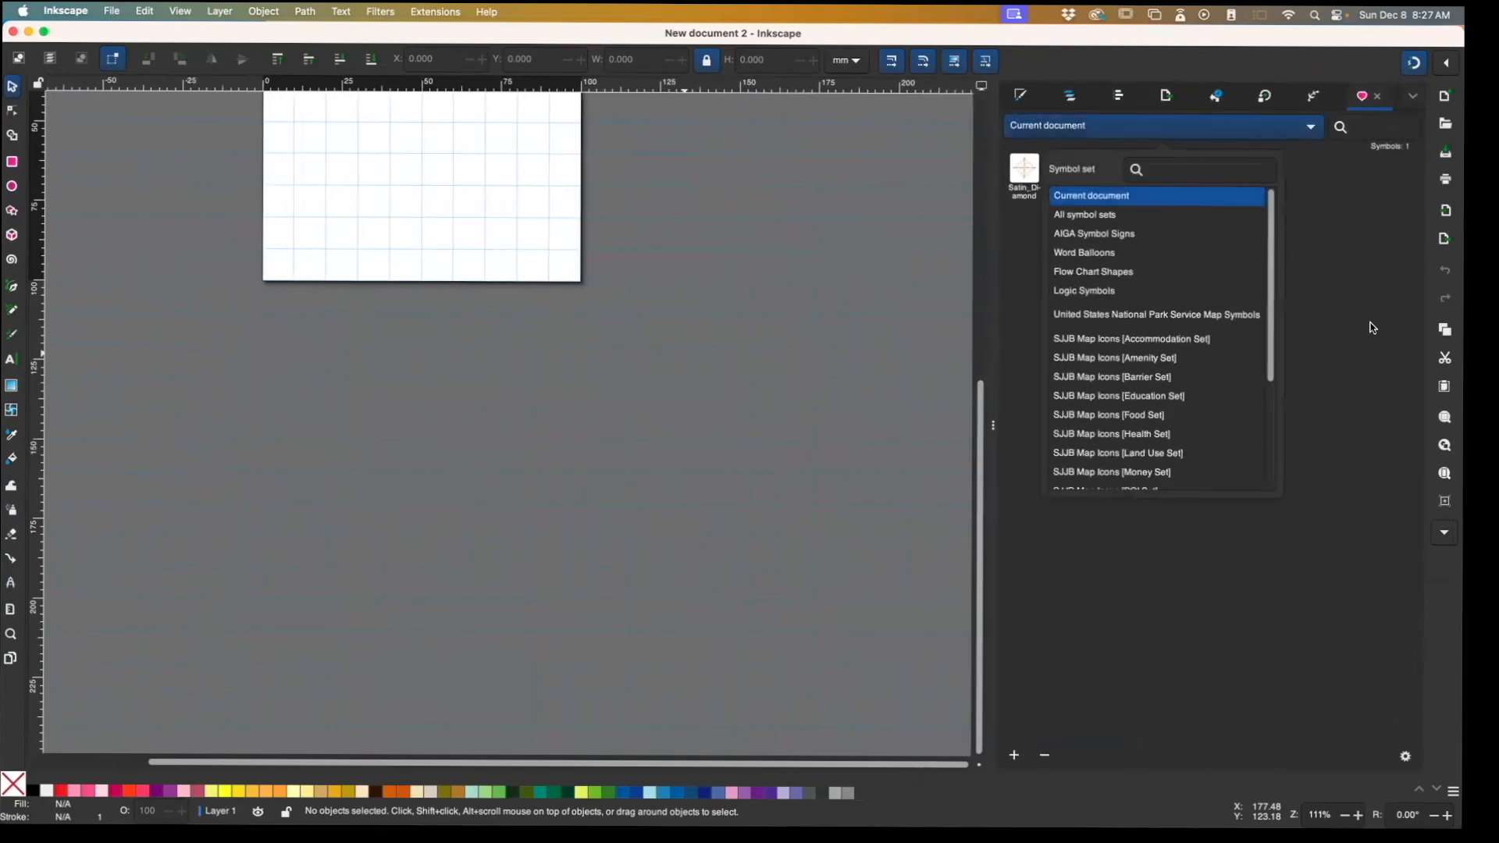
scroll(1271, 303, down, 5)
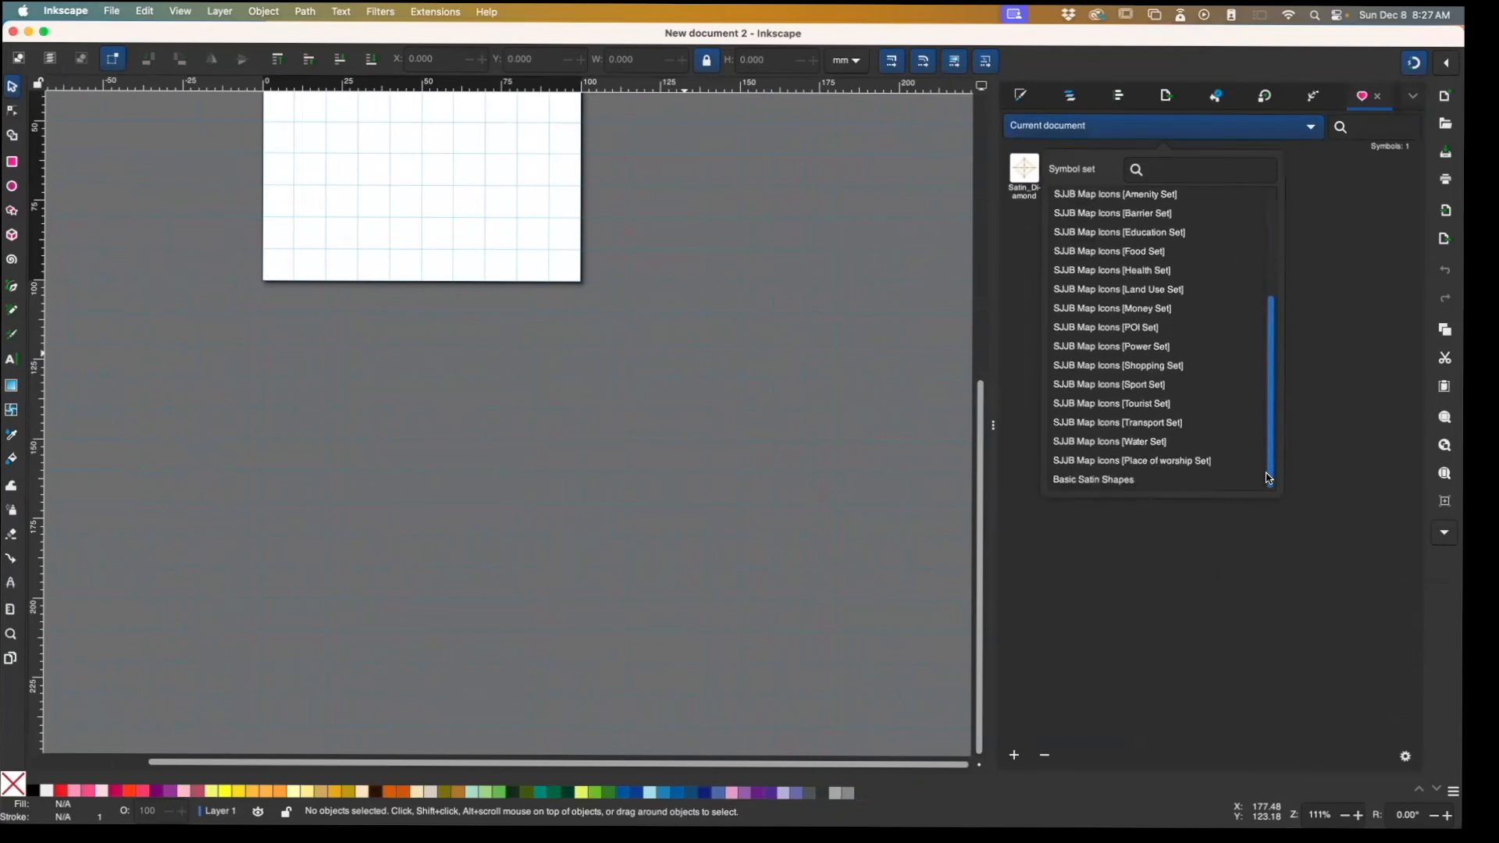
click(1085, 481)
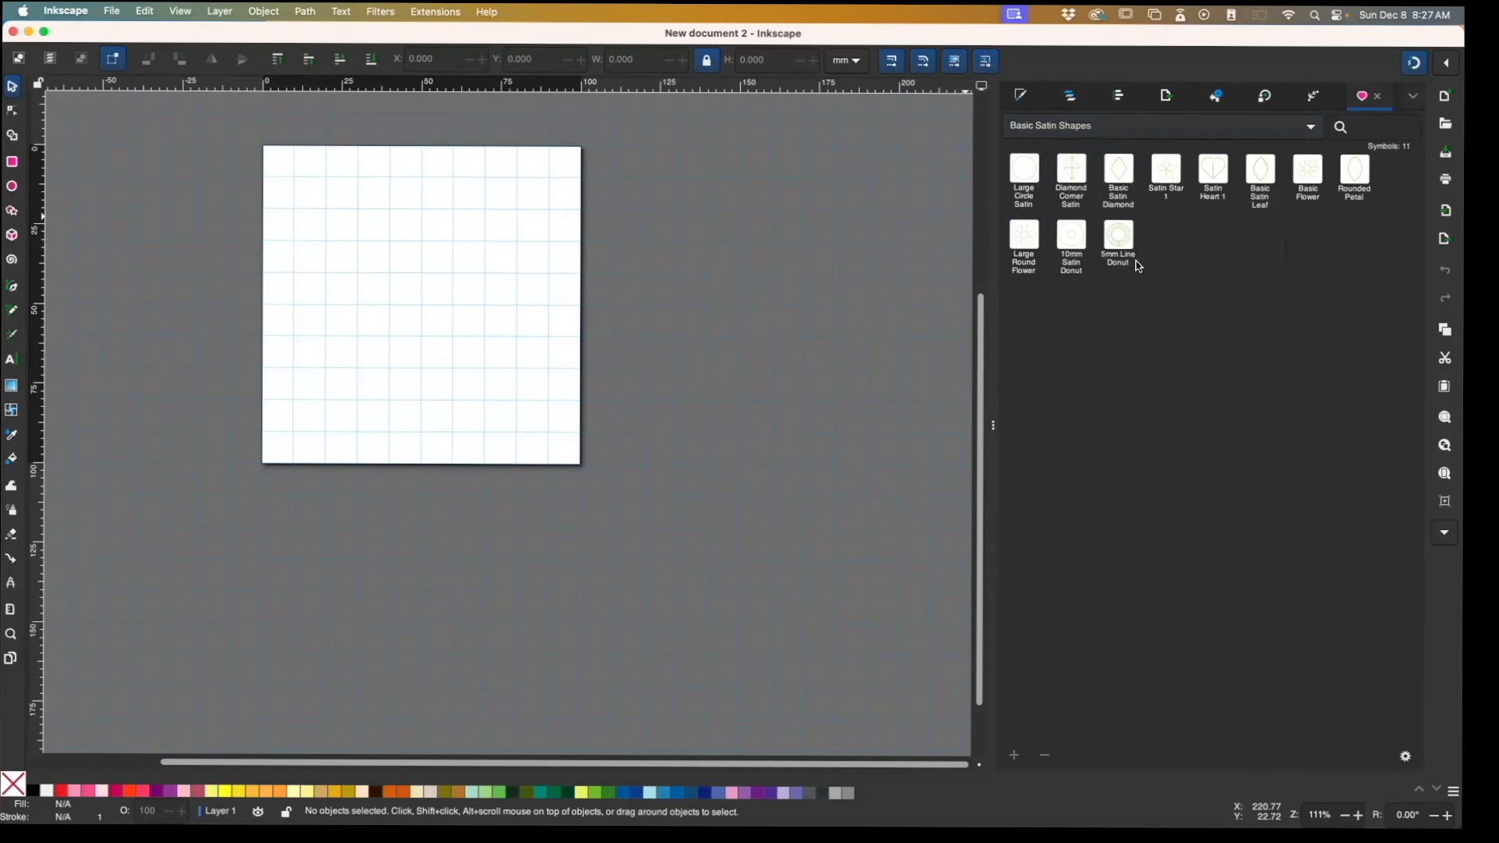
Place the 5mm Line Donut symbol on the page just below and beyond its centre, and unlink the clone
drag(1118, 238, 456, 341)
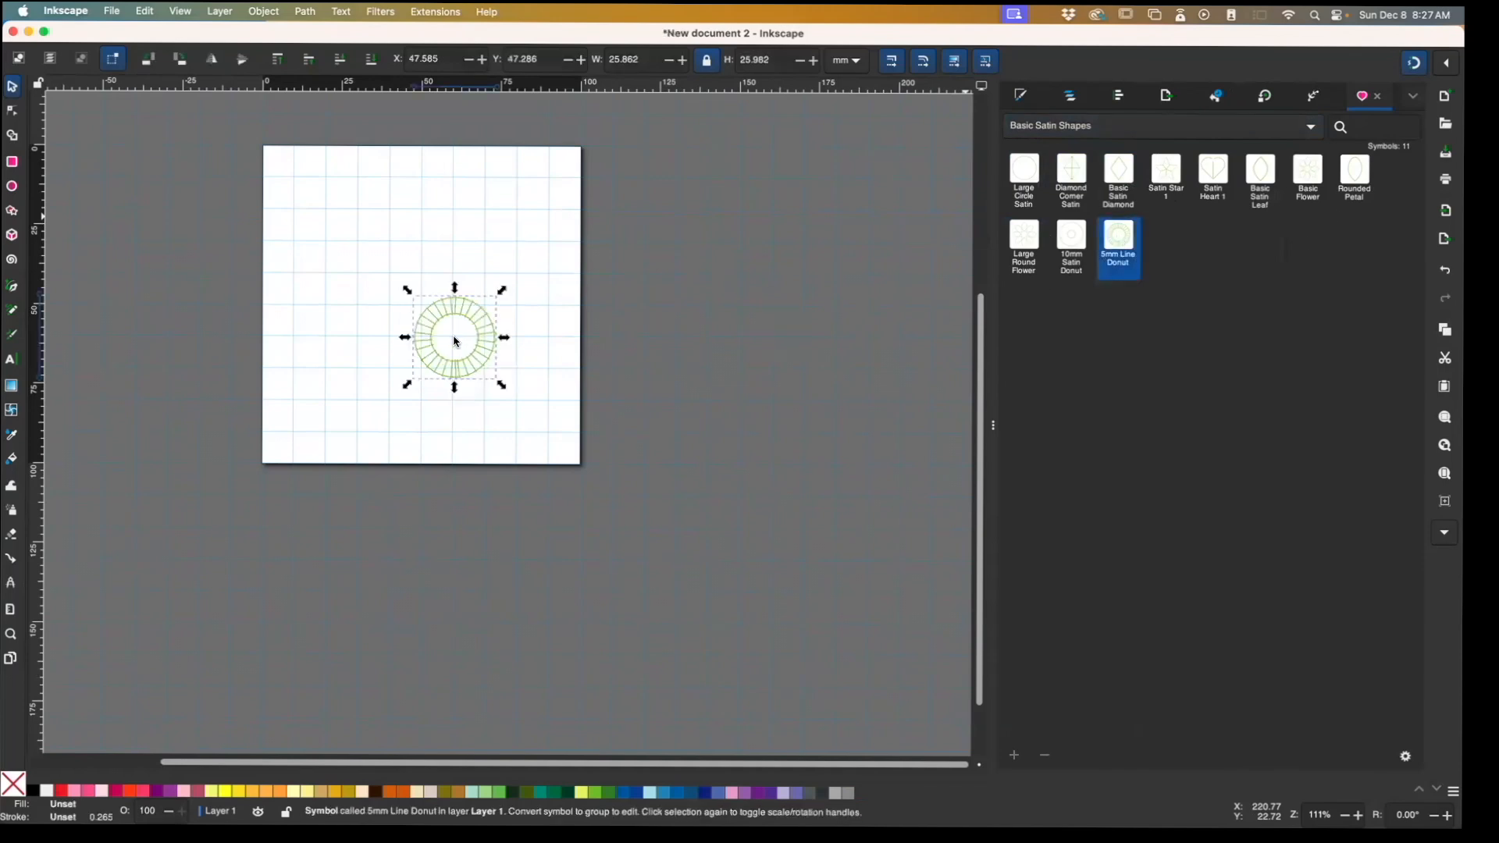
click(141, 11)
mouse_move(151, 212)
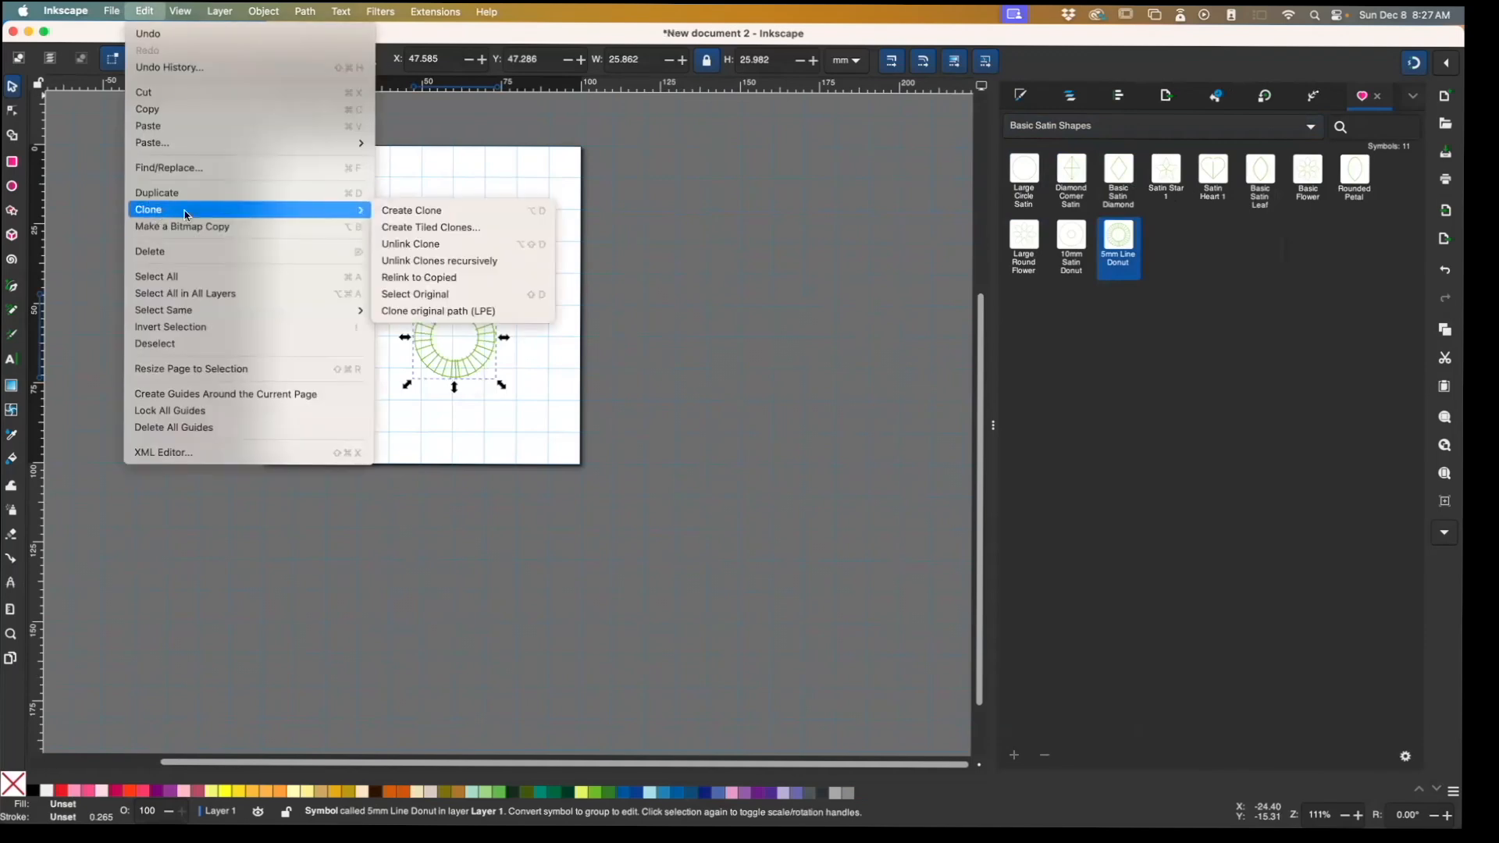
click(411, 244)
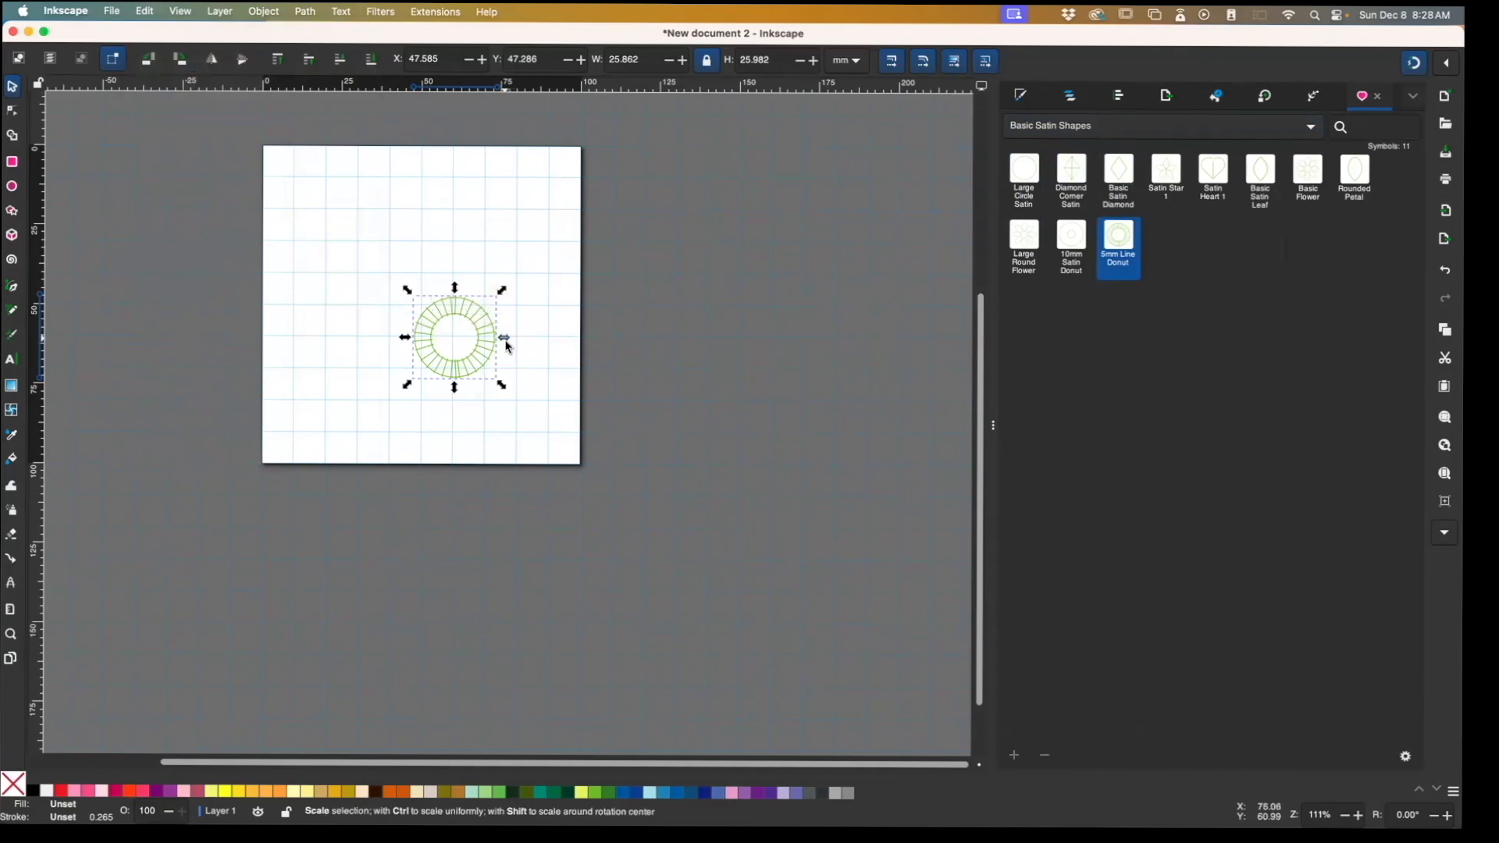
Turn on Trim After for the donut's satin column in the embroidery Params and apply the settings
key(shift+p)
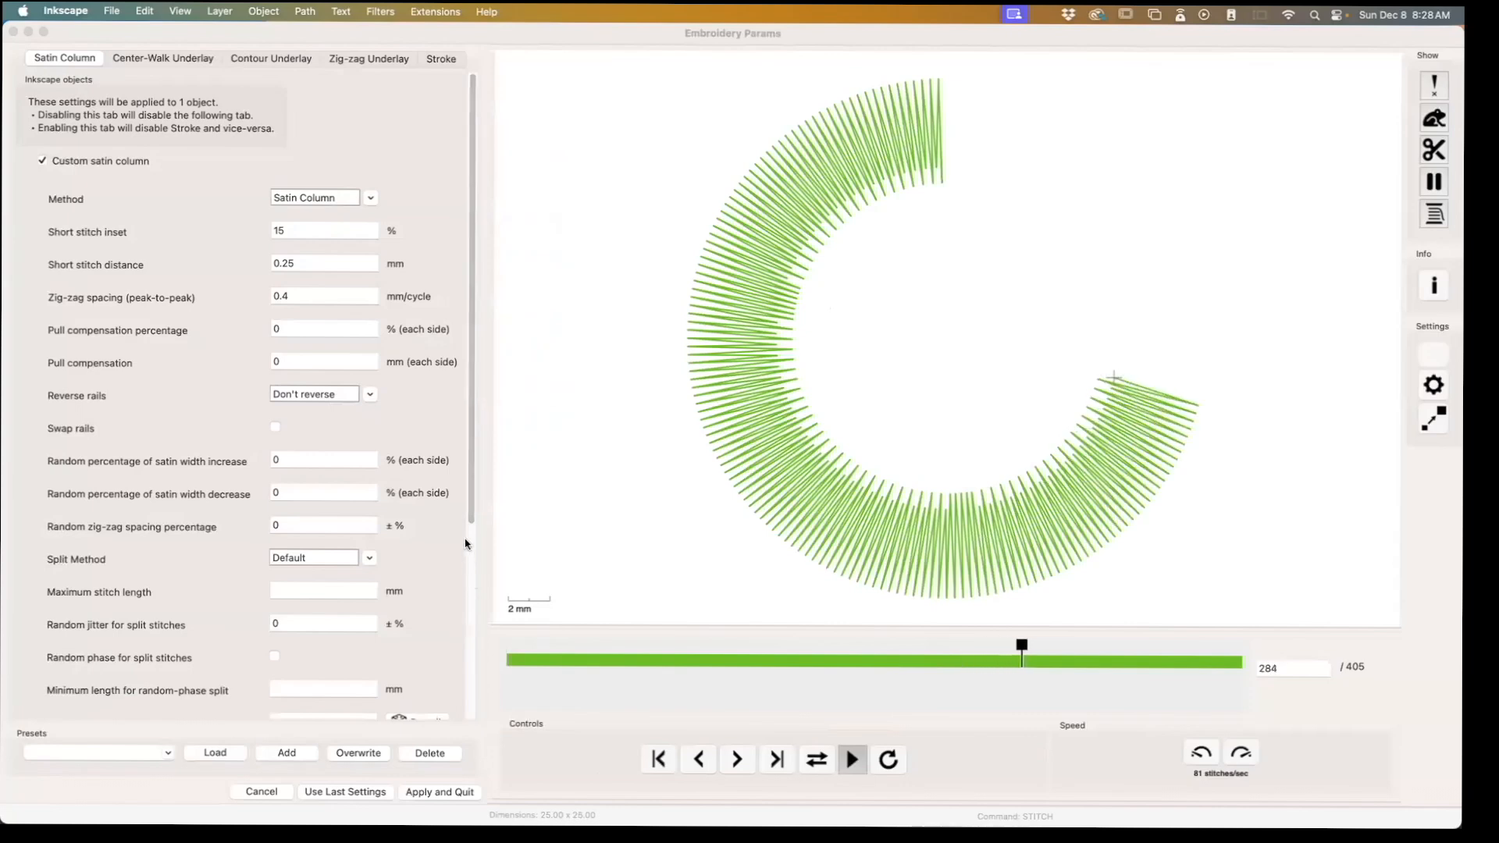
drag(473, 520, 459, 730)
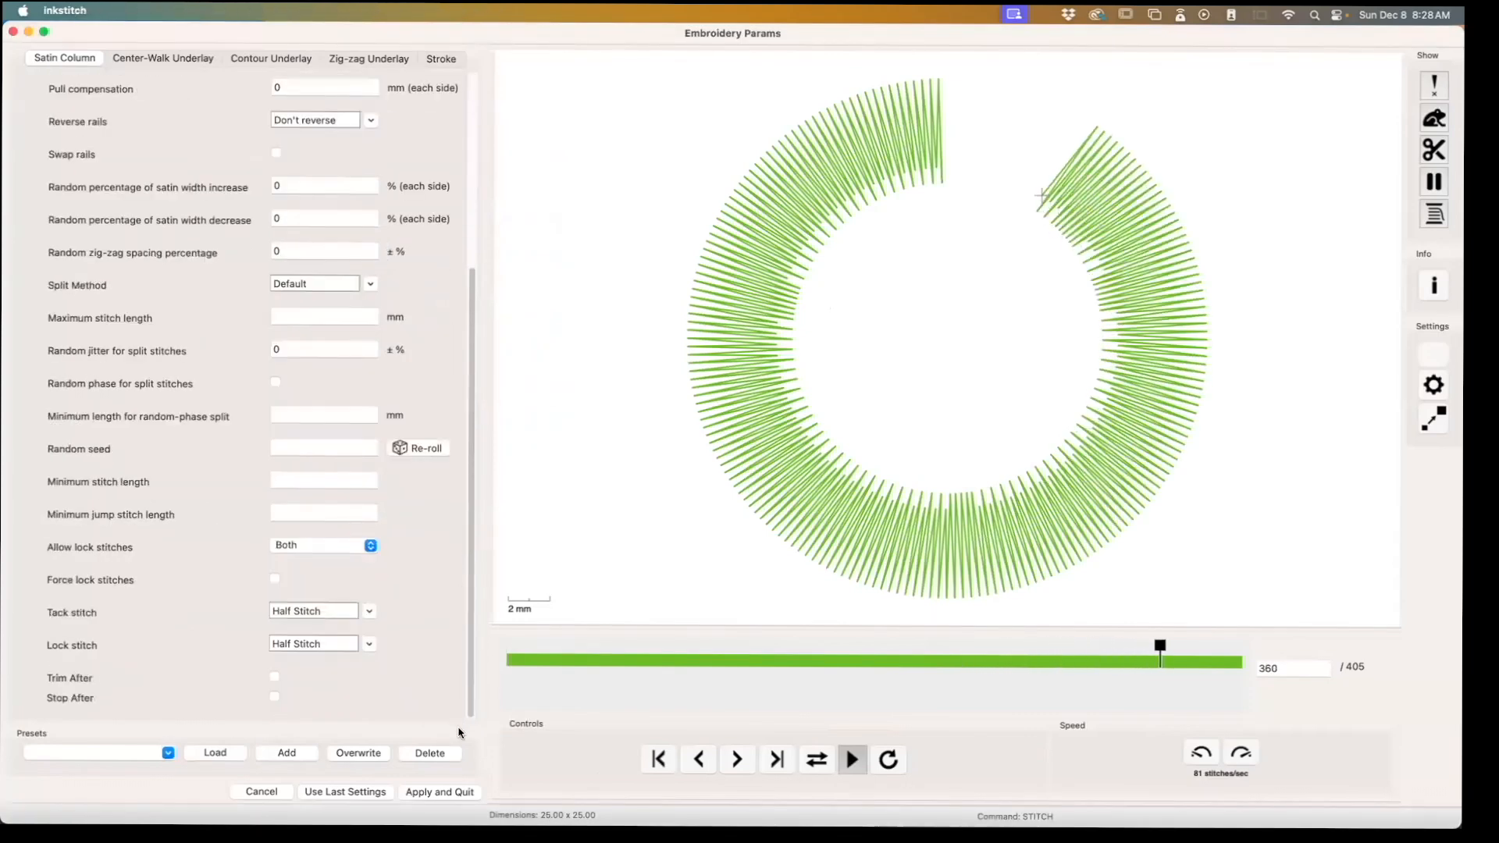
click(276, 678)
click(435, 792)
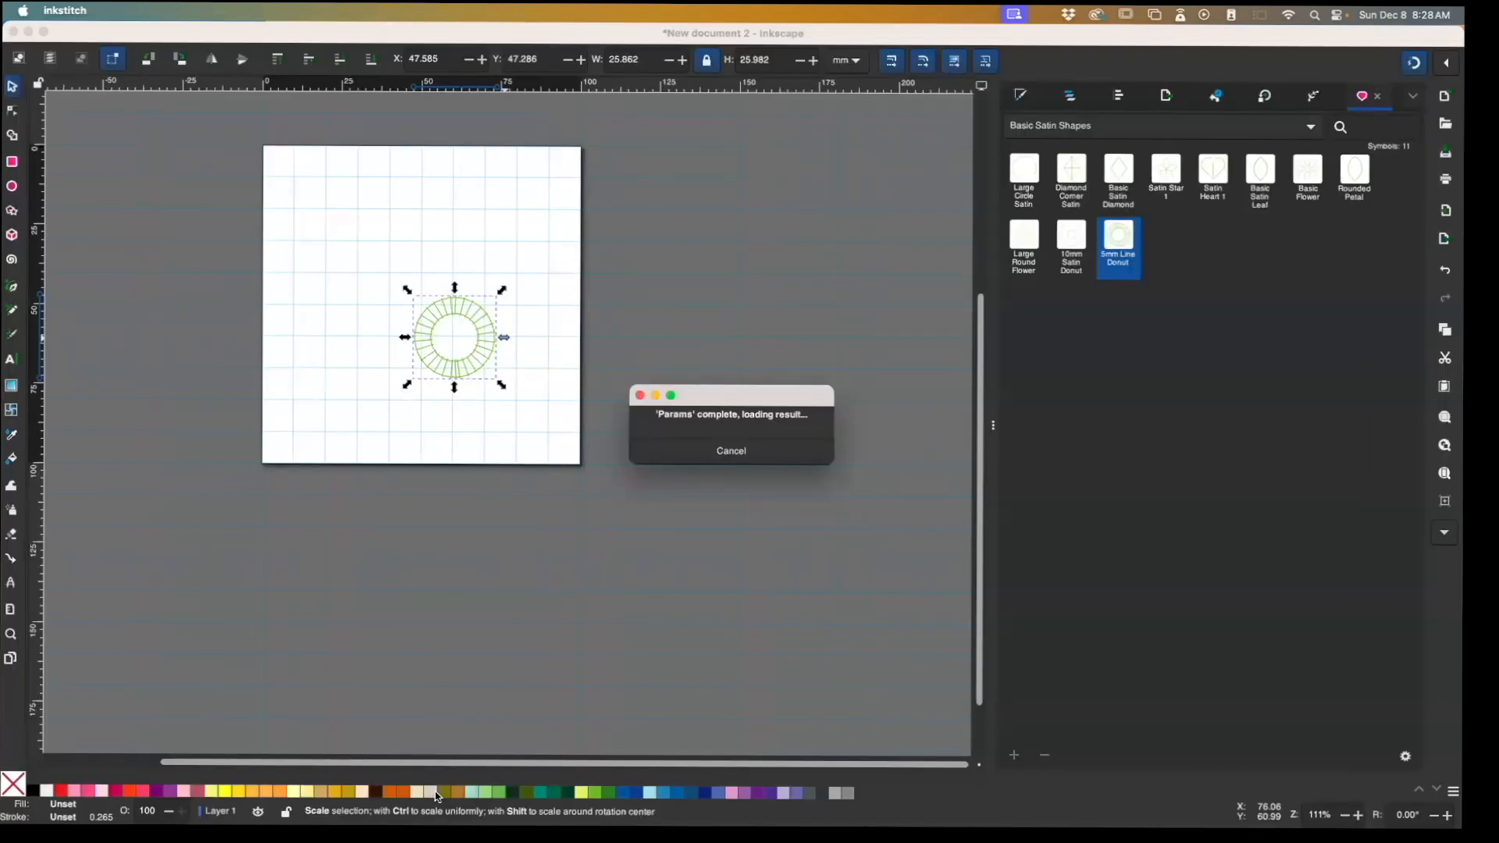